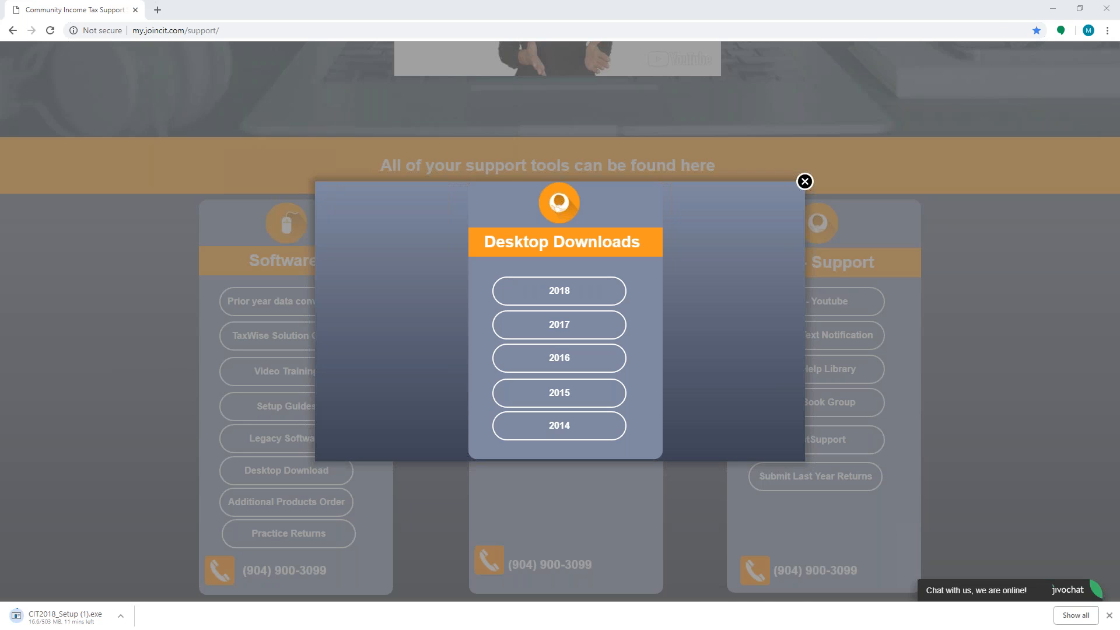
# Minimize the support site window and the '2018 Software is Here' Outlook message to reveal the desktop
pyautogui.click(1053, 9)
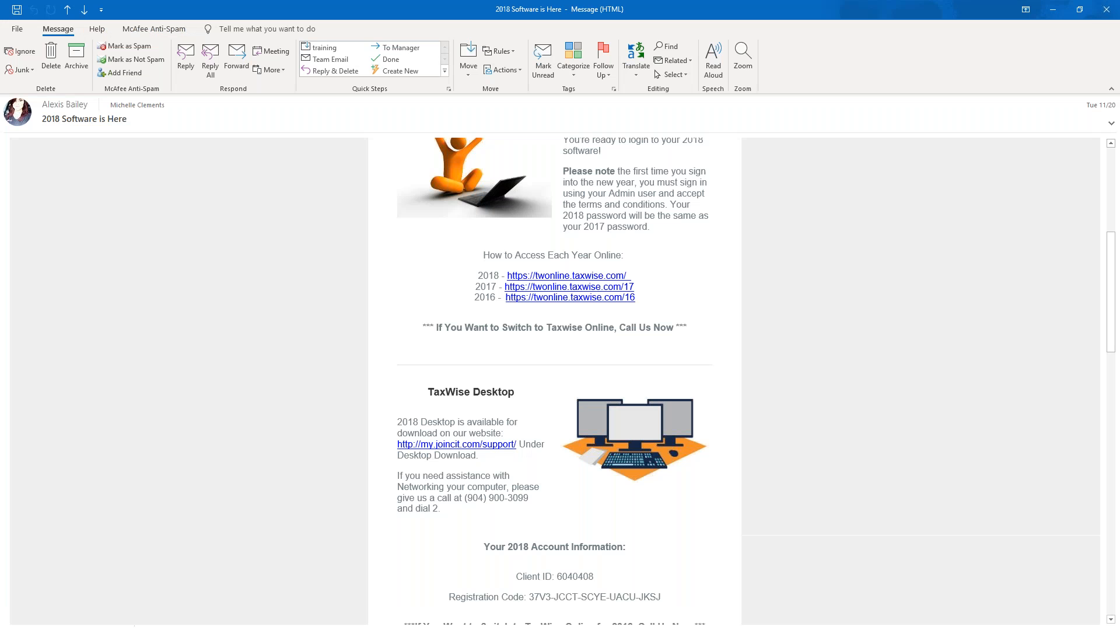
pyautogui.click(1045, 17)
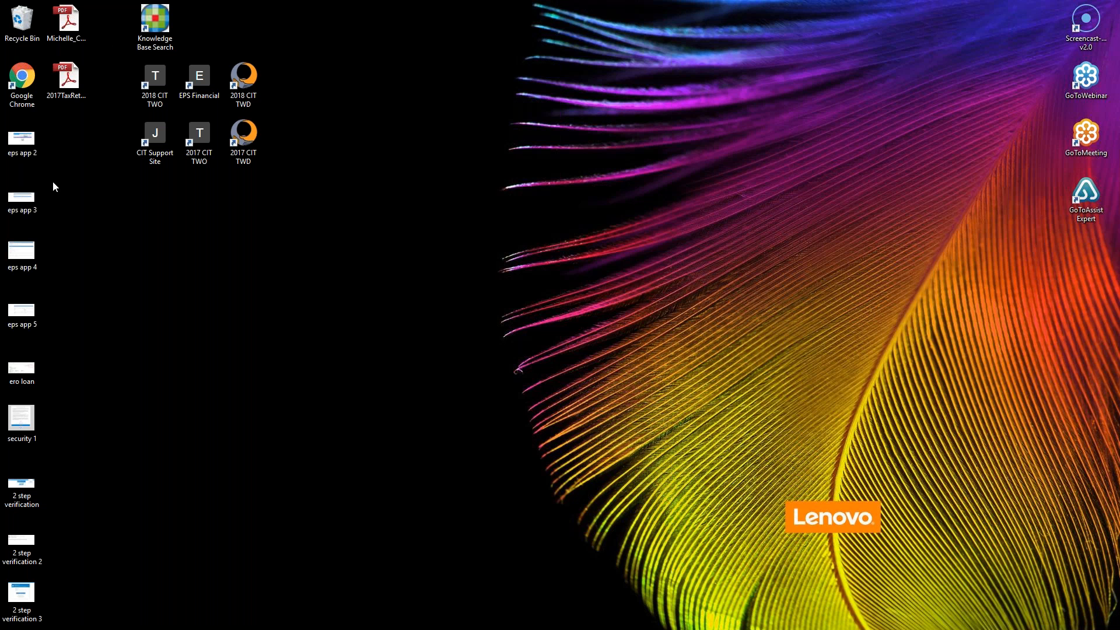
# Launch 2018 CIT TWD from the desktop and log in as Admin with the account password
pyautogui.doubleClick(245, 103)
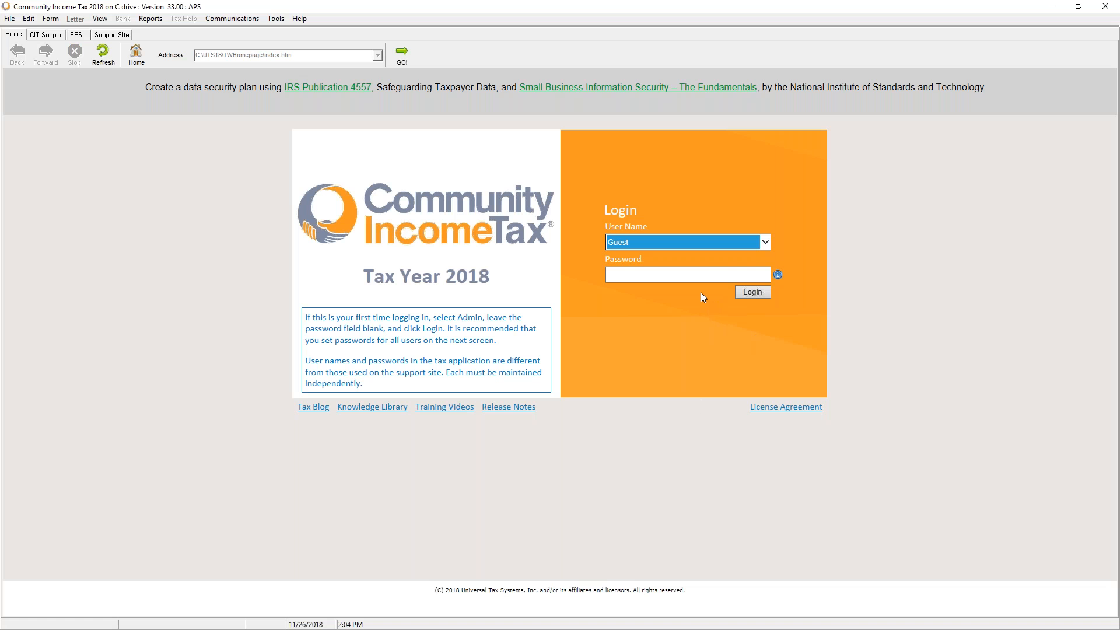
pyautogui.click(768, 247)
pyautogui.click(769, 246)
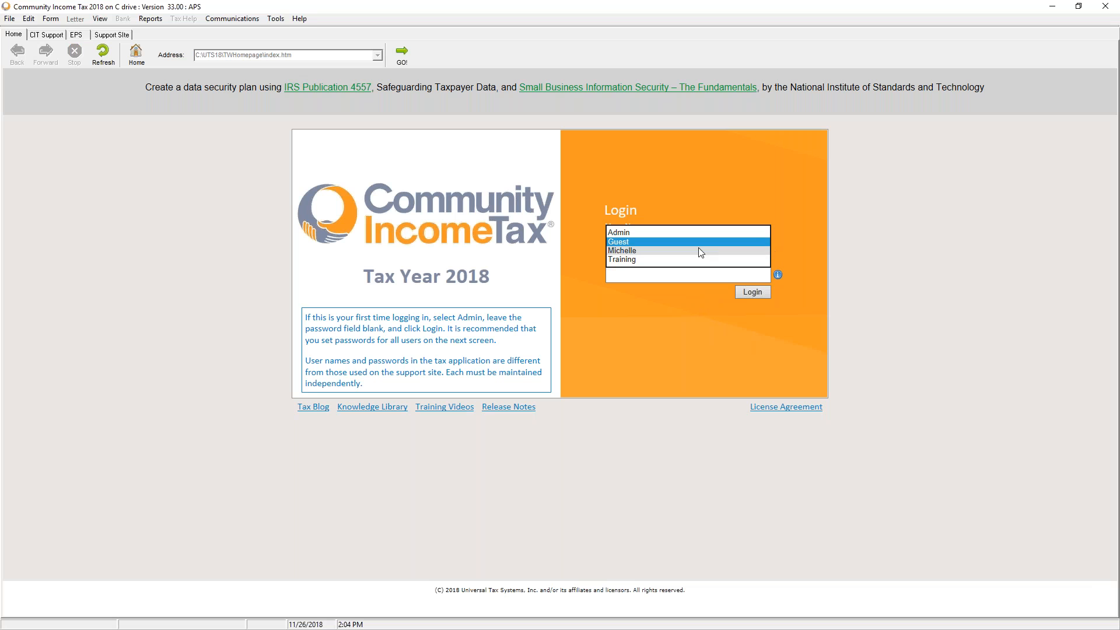
pyautogui.click(673, 230)
pyautogui.click(649, 275)
pyautogui.write('••••••••')
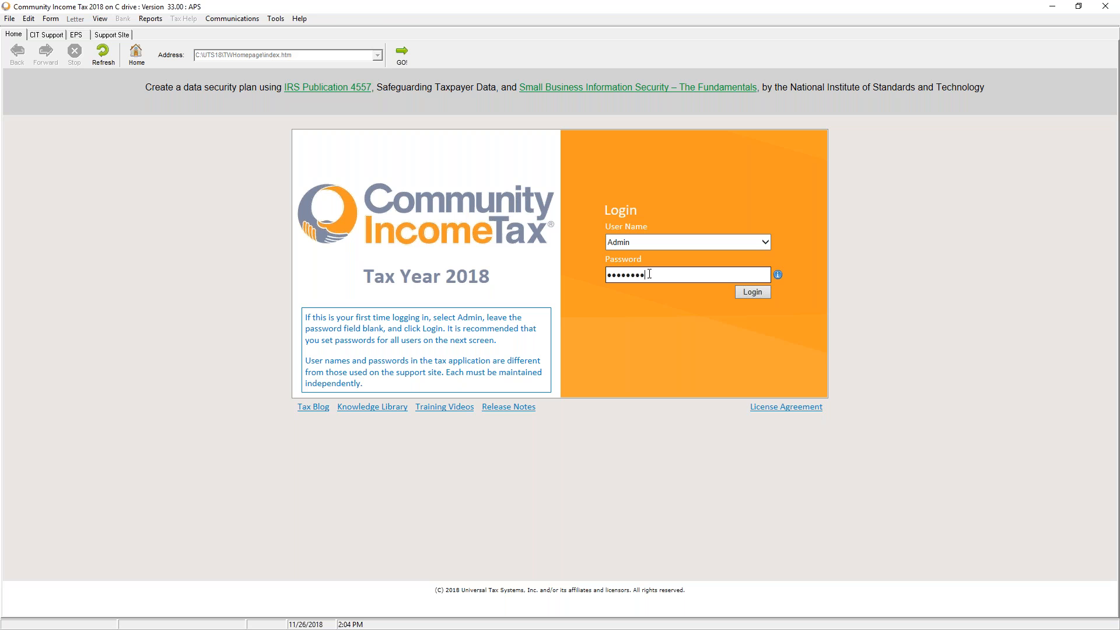
pyautogui.click(744, 296)
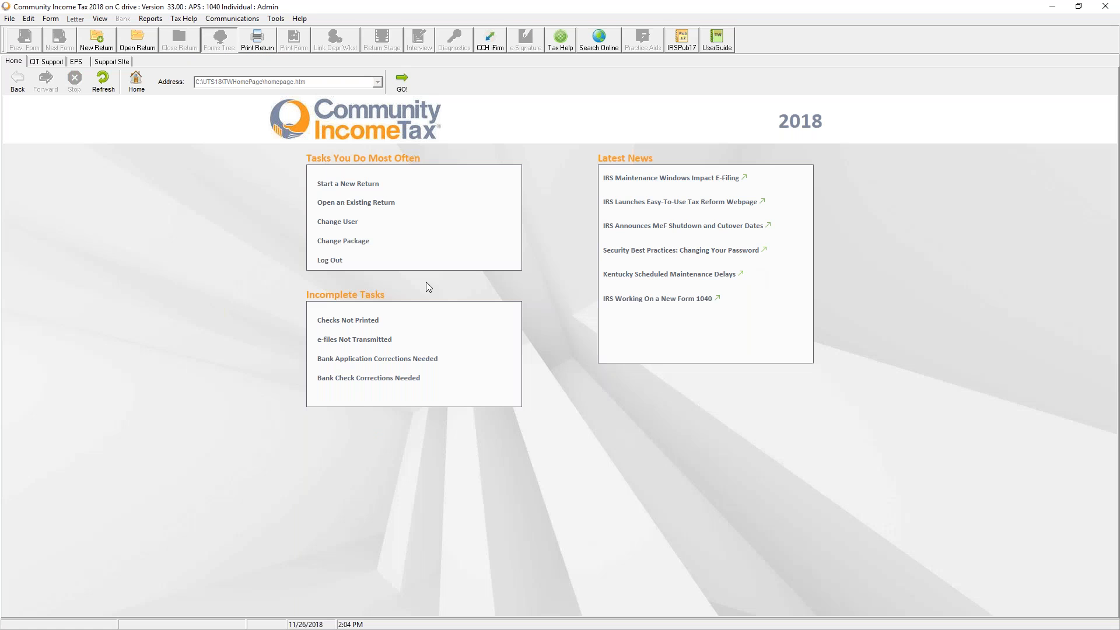
# Launch the Setup Assistant via Tools > Utilities/Setup Assistant and skip past Register Software
pyautogui.click(276, 18)
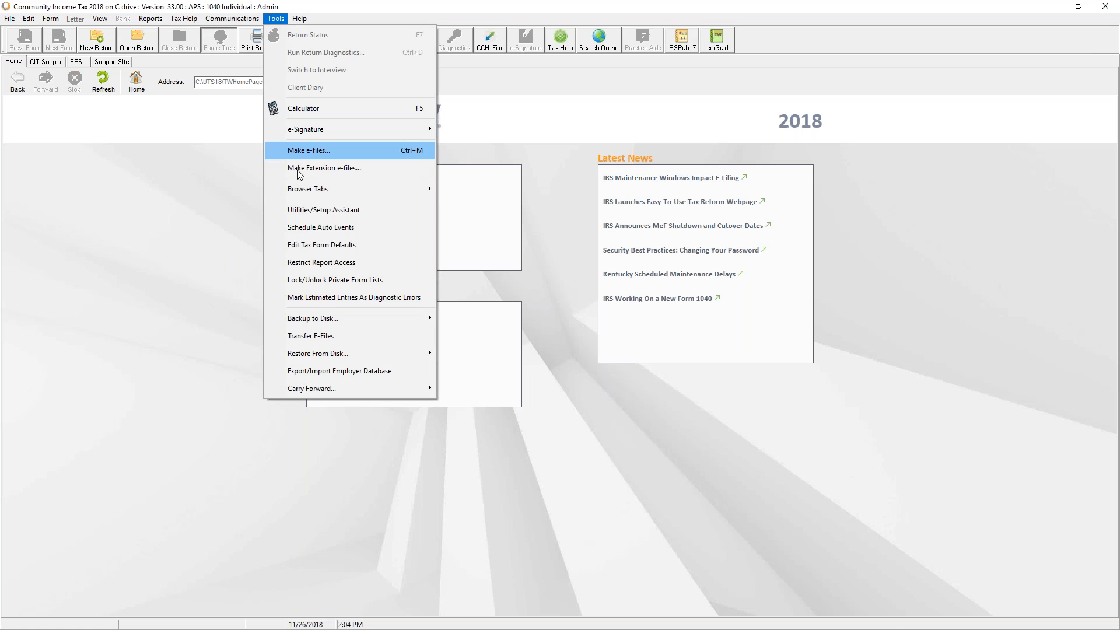
pyautogui.click(324, 211)
pyautogui.click(465, 245)
pyautogui.click(494, 259)
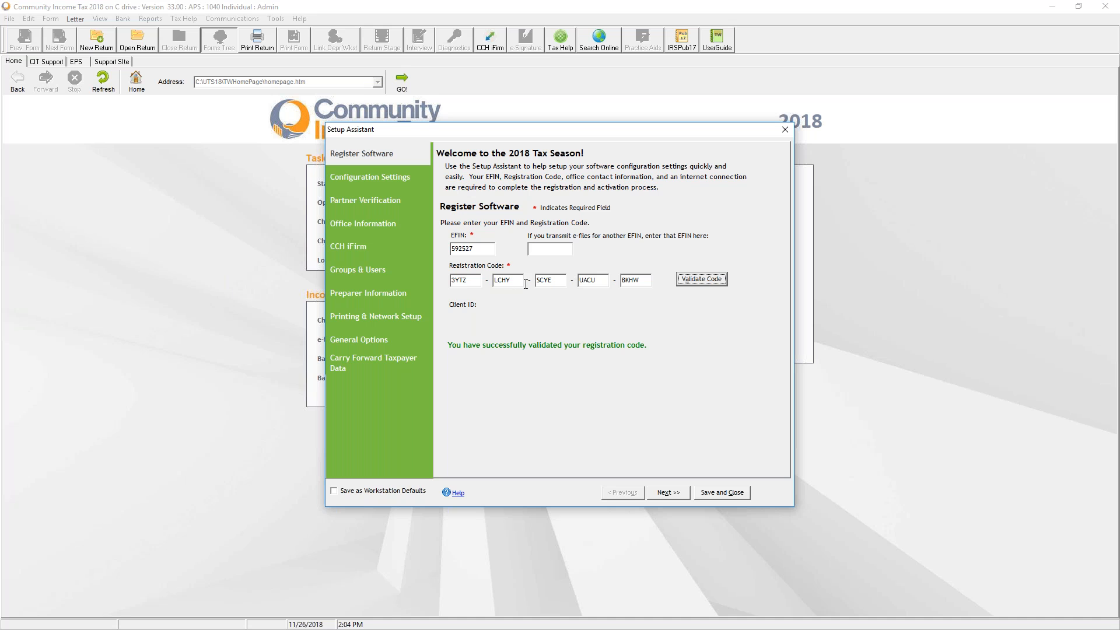
pyautogui.click(668, 494)
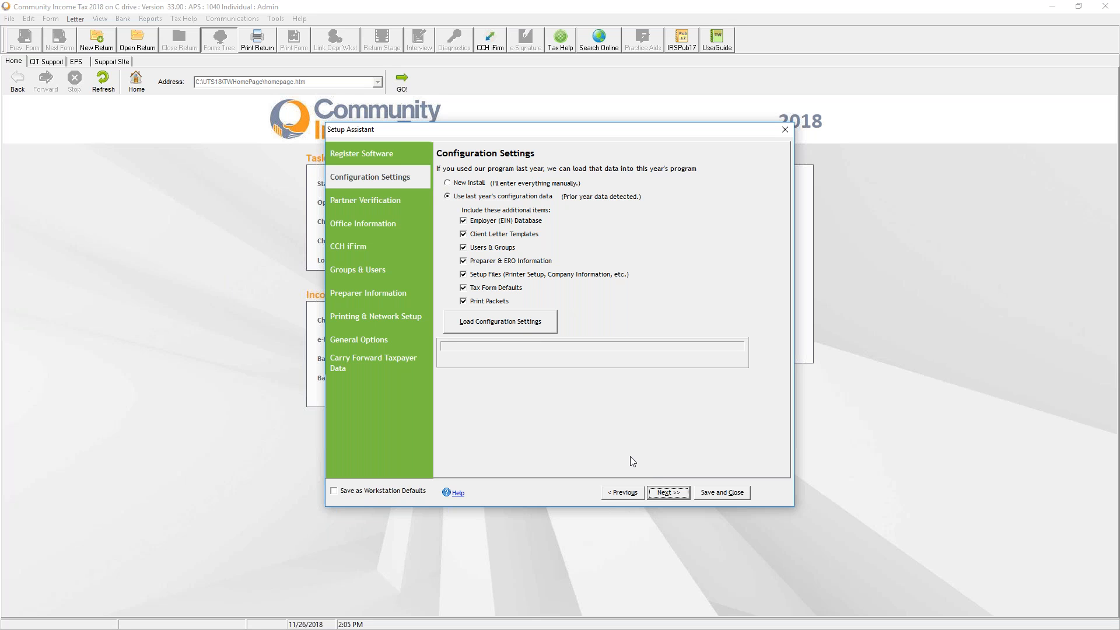
# Advance through Partner Verification, Office Information and CCH iFirm to the Groups & Users page
pyautogui.click(668, 492)
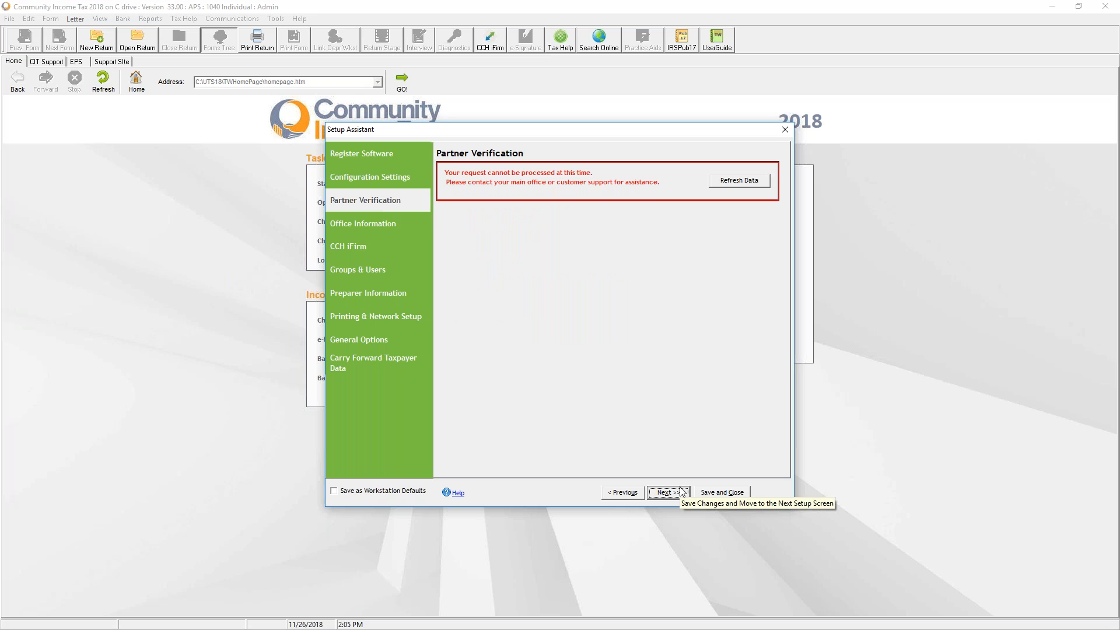
pyautogui.click(677, 493)
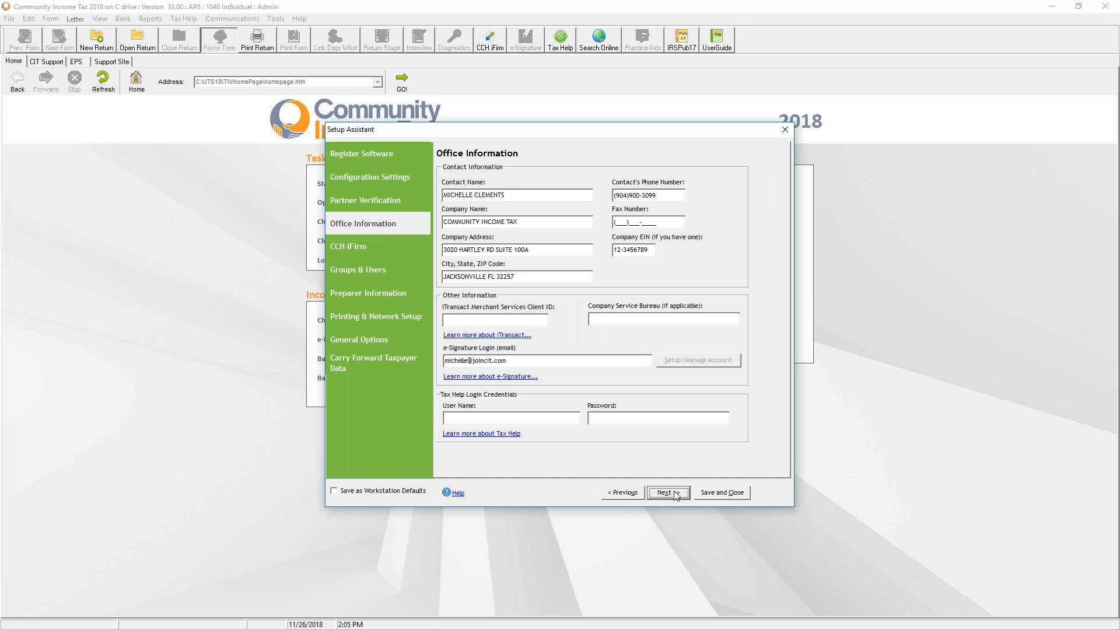
pyautogui.click(674, 493)
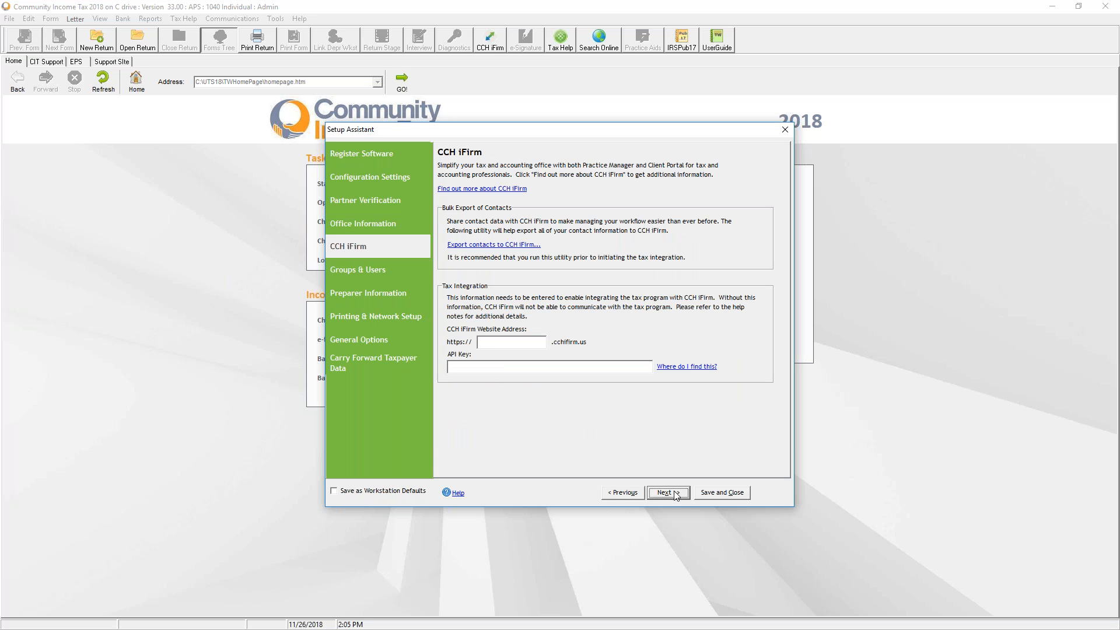
pyautogui.click(625, 494)
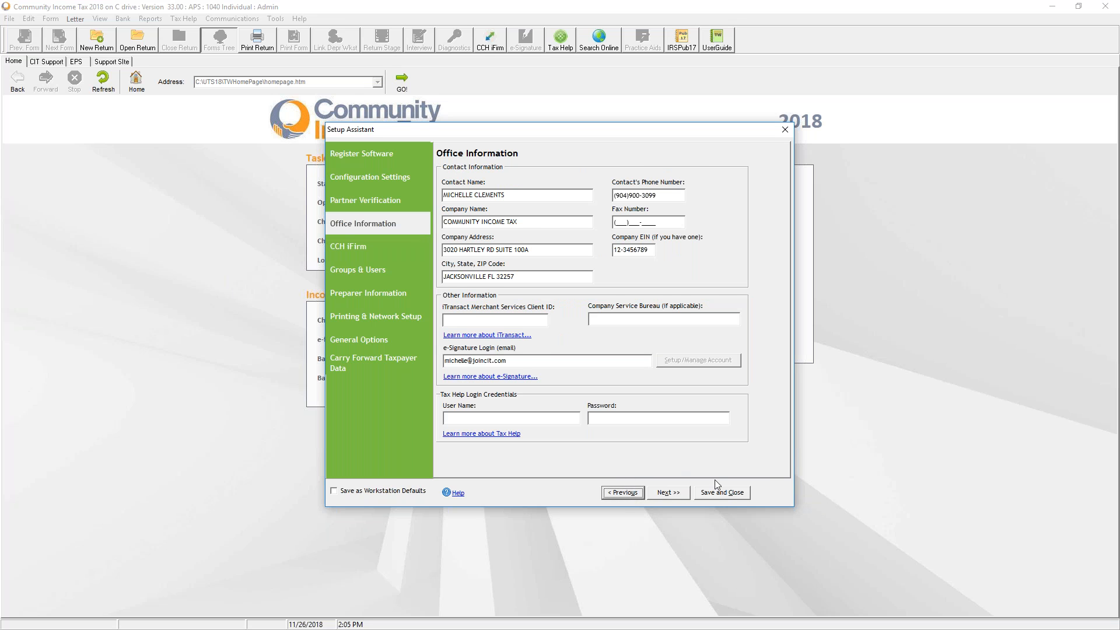
pyautogui.click(670, 495)
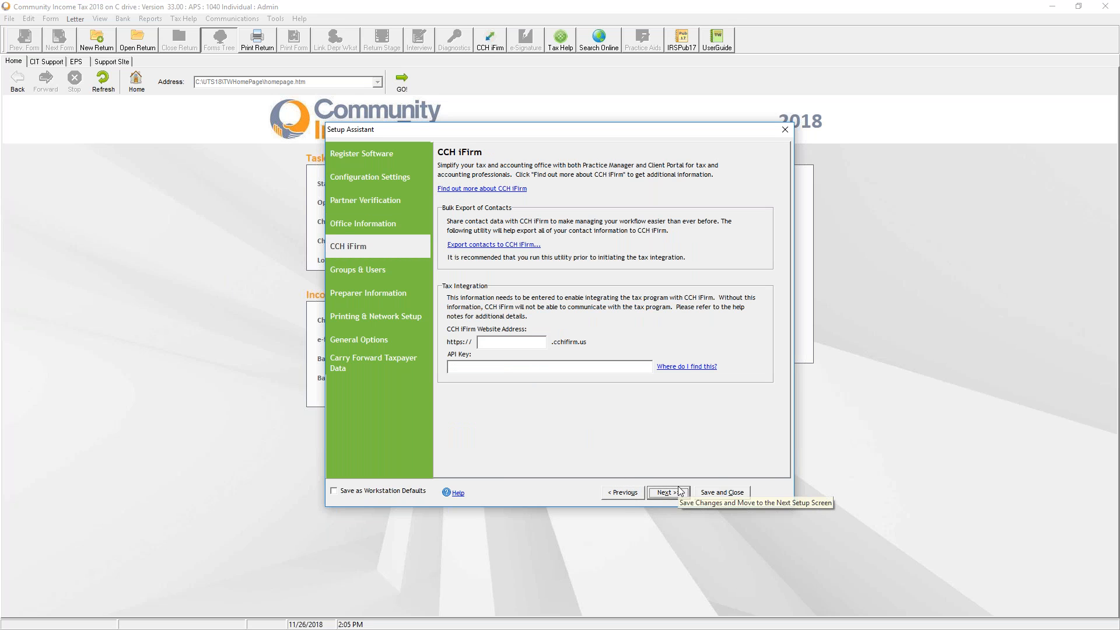
pyautogui.click(680, 492)
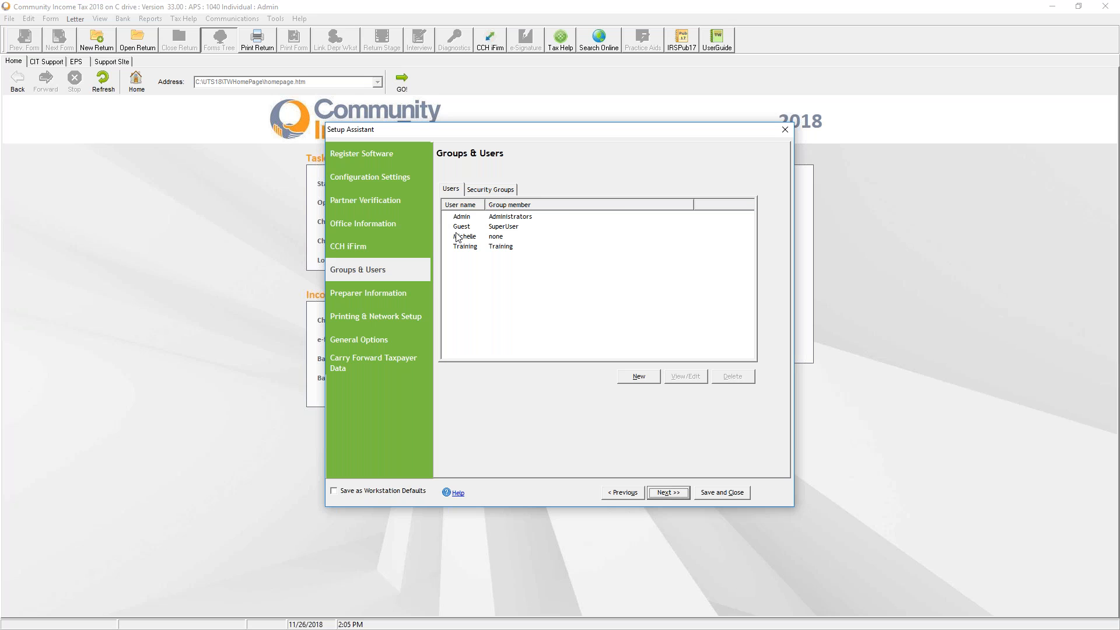
pyautogui.click(491, 191)
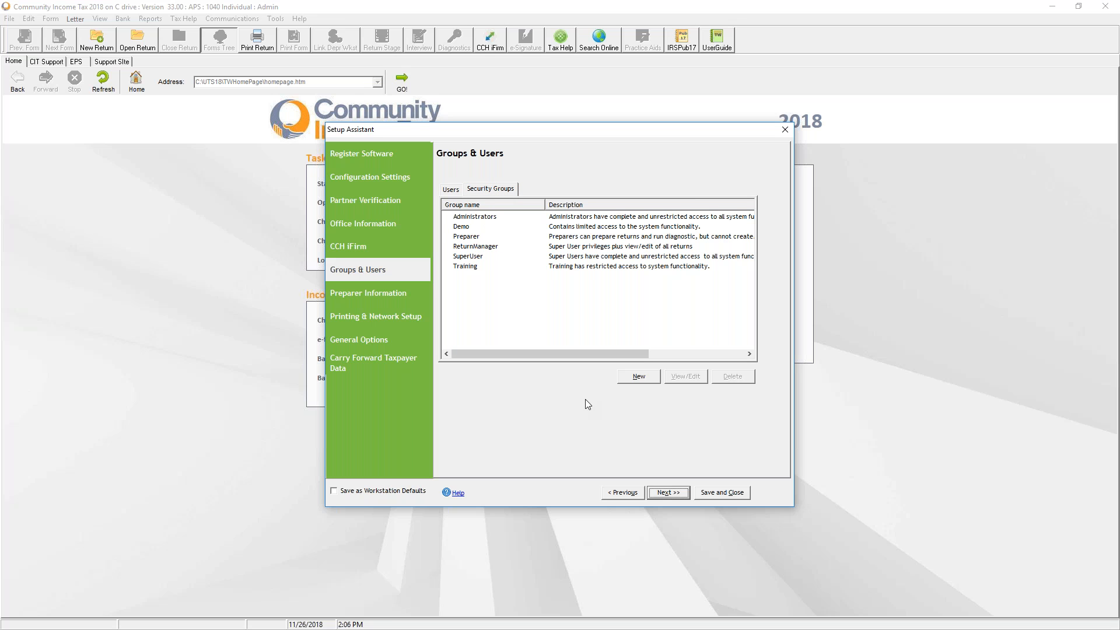
pyautogui.click(638, 376)
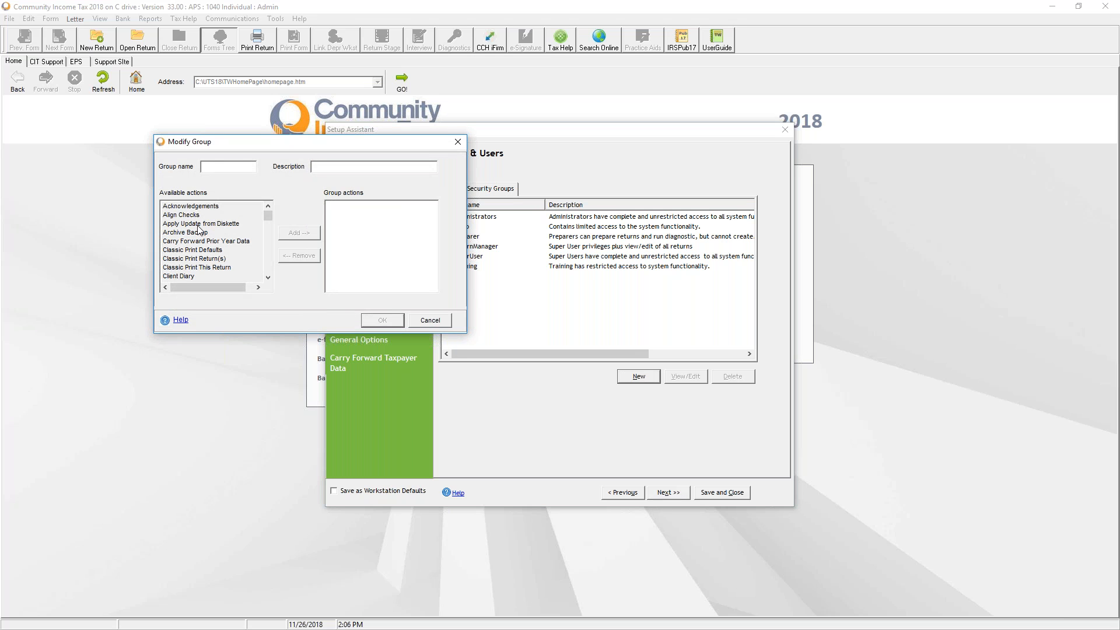
pyautogui.write('test')
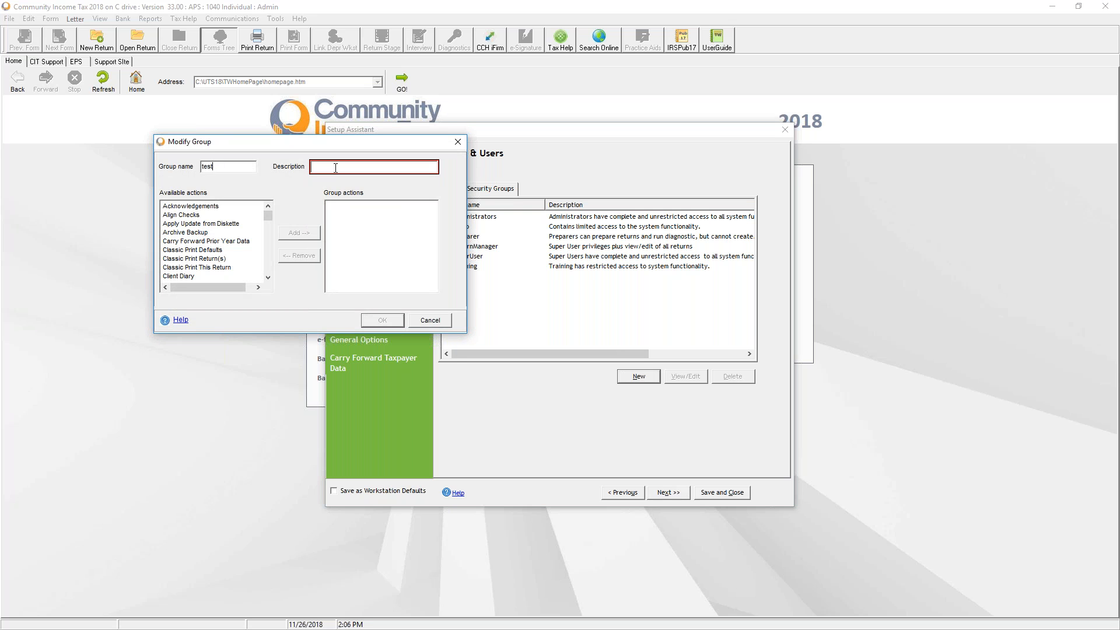
pyautogui.write('test')
pyautogui.scroll(-3, 225, 269)
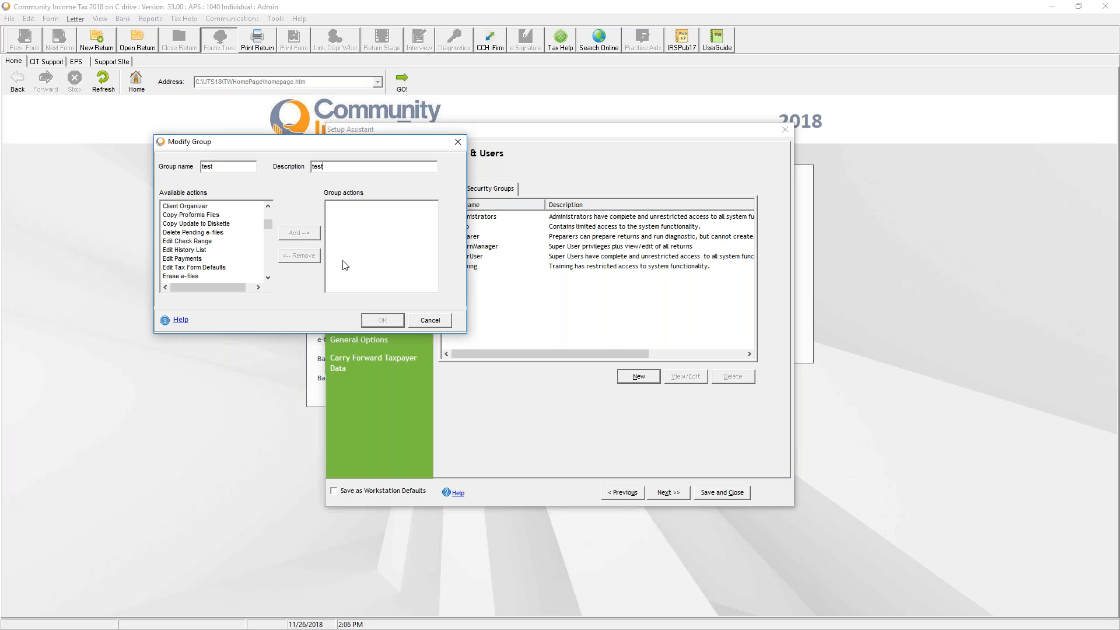
pyautogui.click(419, 320)
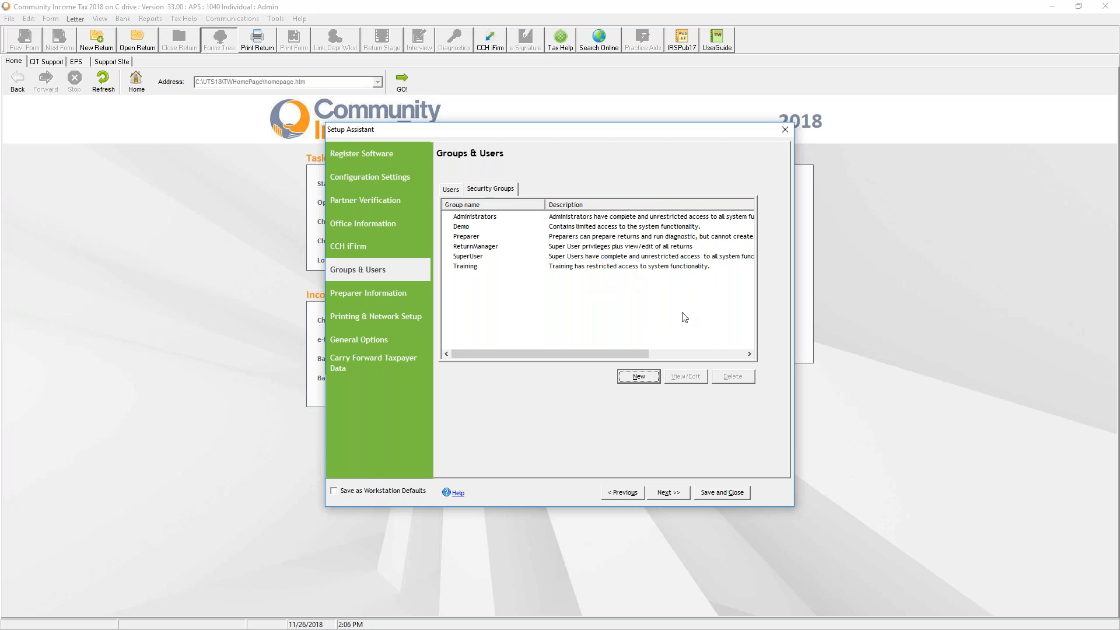
pyautogui.click(460, 195)
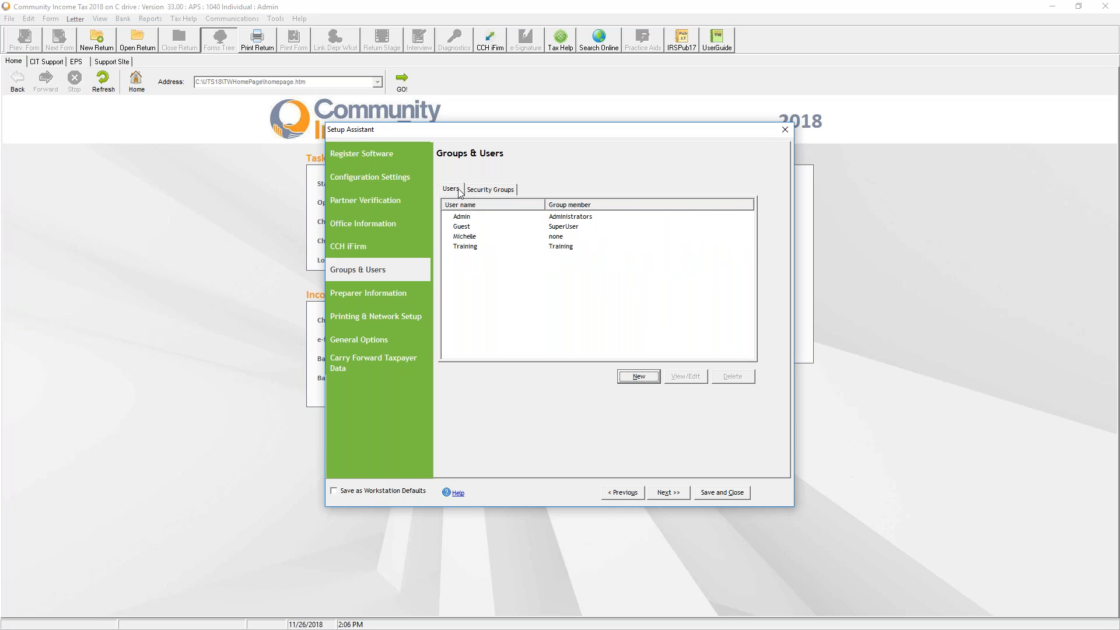
pyautogui.click(632, 375)
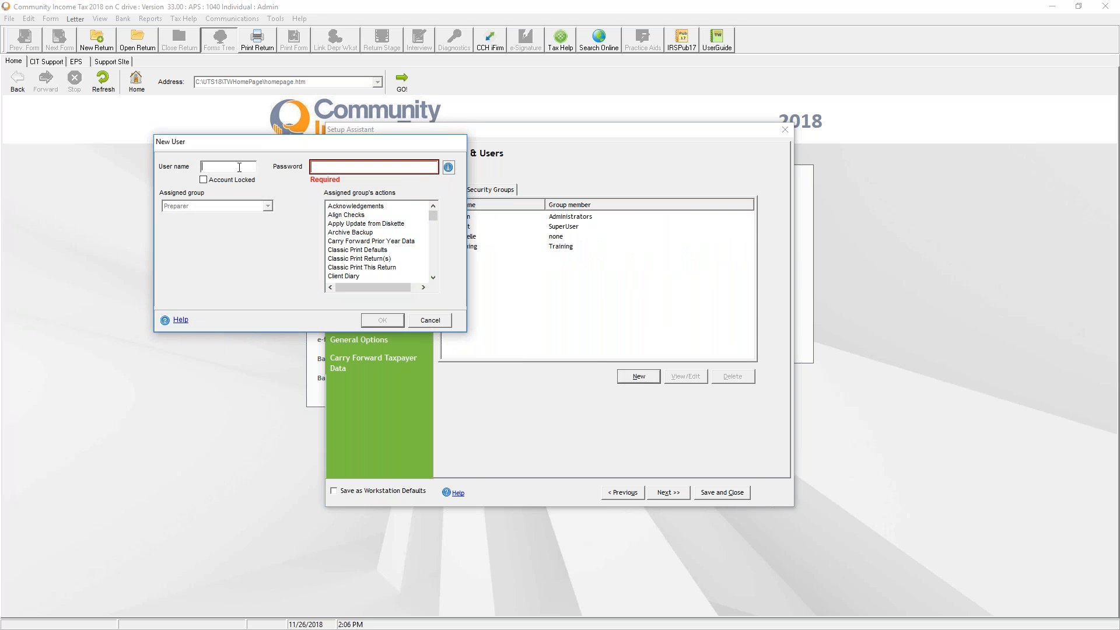
pyautogui.click(240, 167)
pyautogui.write('mich')
pyautogui.click(350, 167)
pyautogui.write('T@X')
pyautogui.press('BackSpace')
pyautogui.press('BackSpace')
pyautogui.press('BackSpace')
pyautogui.write('P@ssword1')
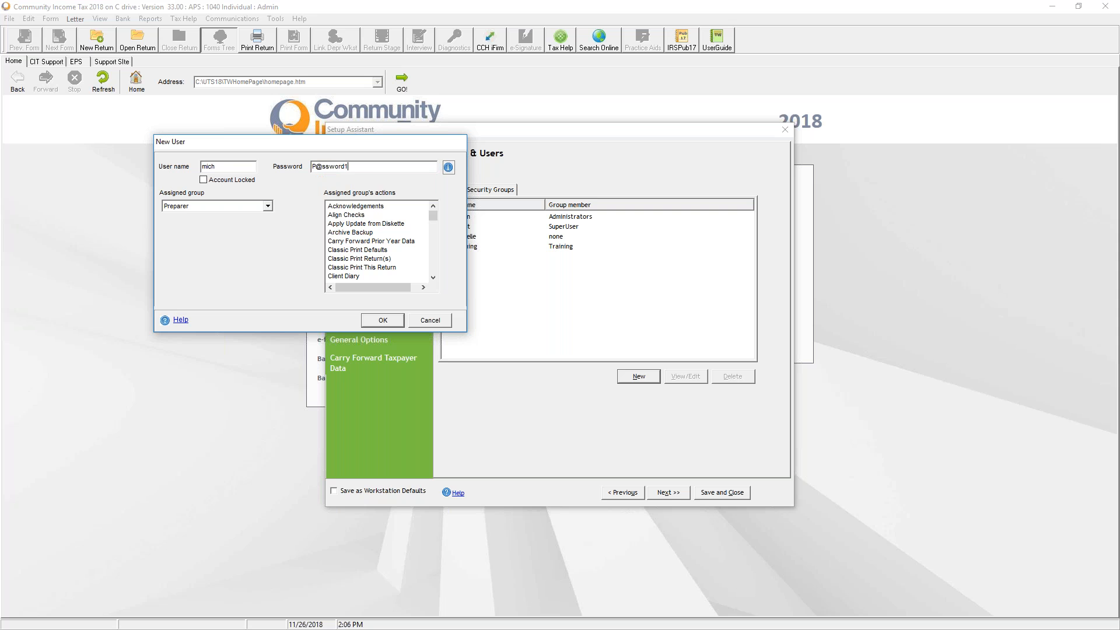
pyautogui.click(249, 209)
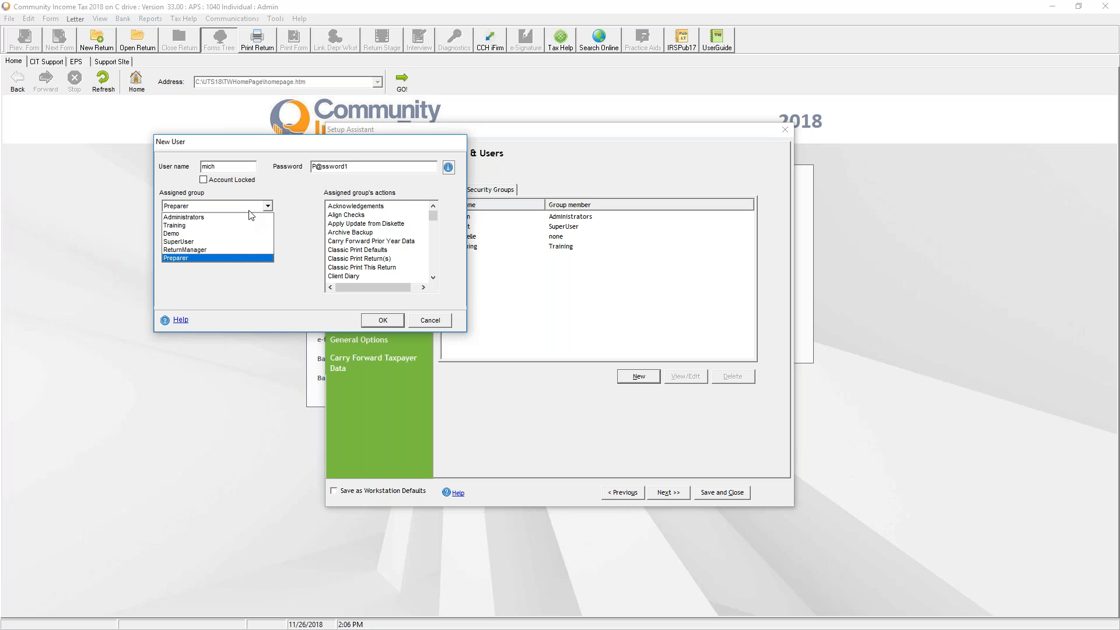
pyautogui.click(210, 243)
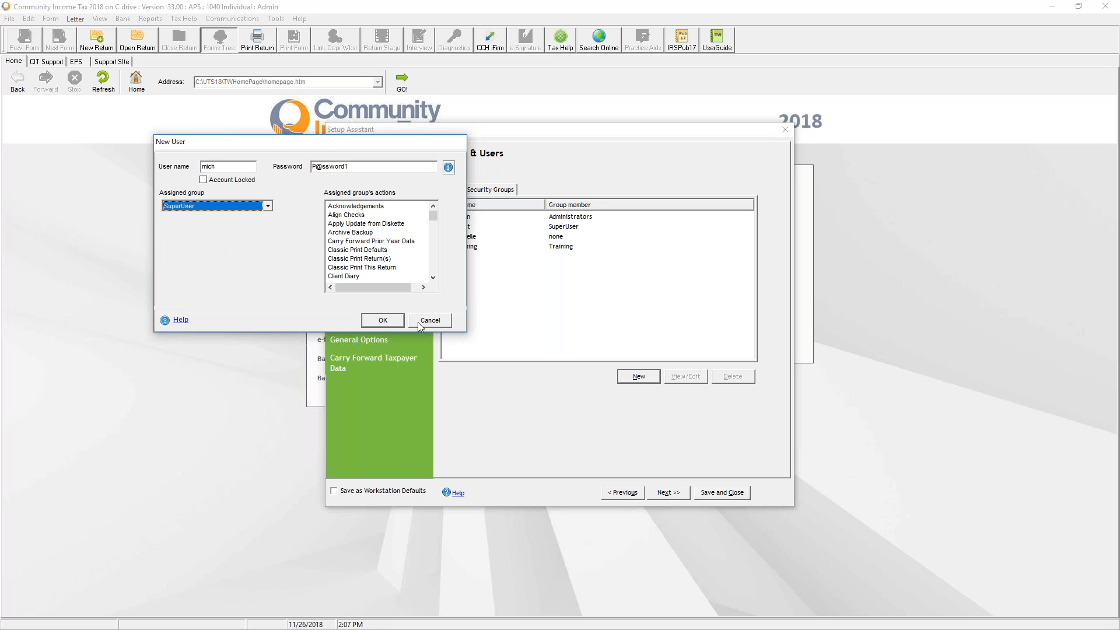
pyautogui.click(381, 320)
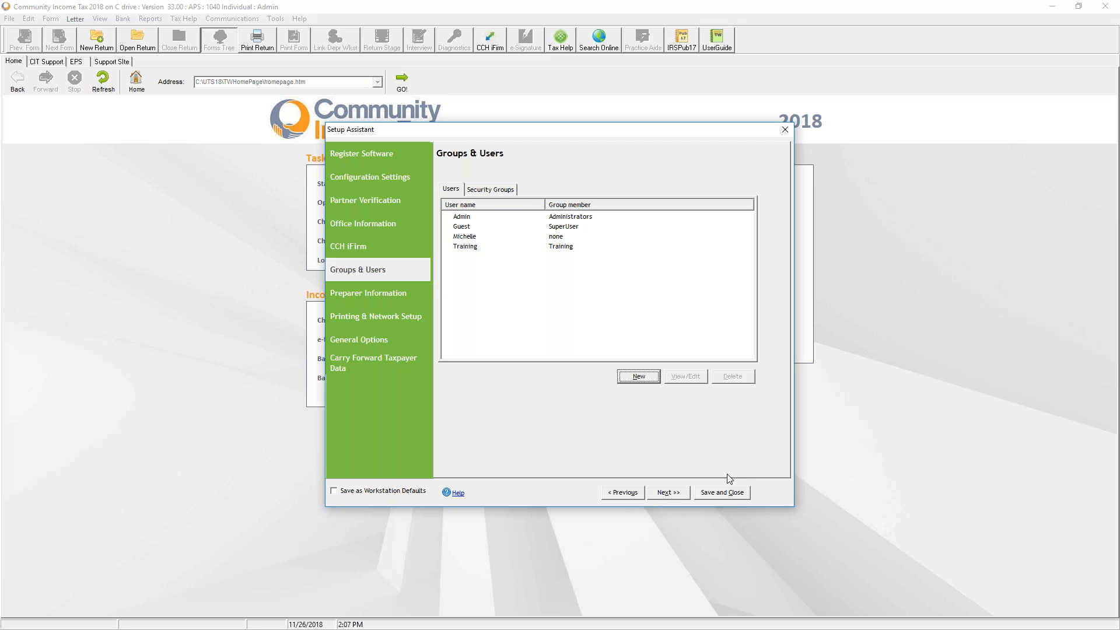
# Open the existing preparer's details and enter date of birth 0/10/1197, then try saving
pyautogui.click(686, 494)
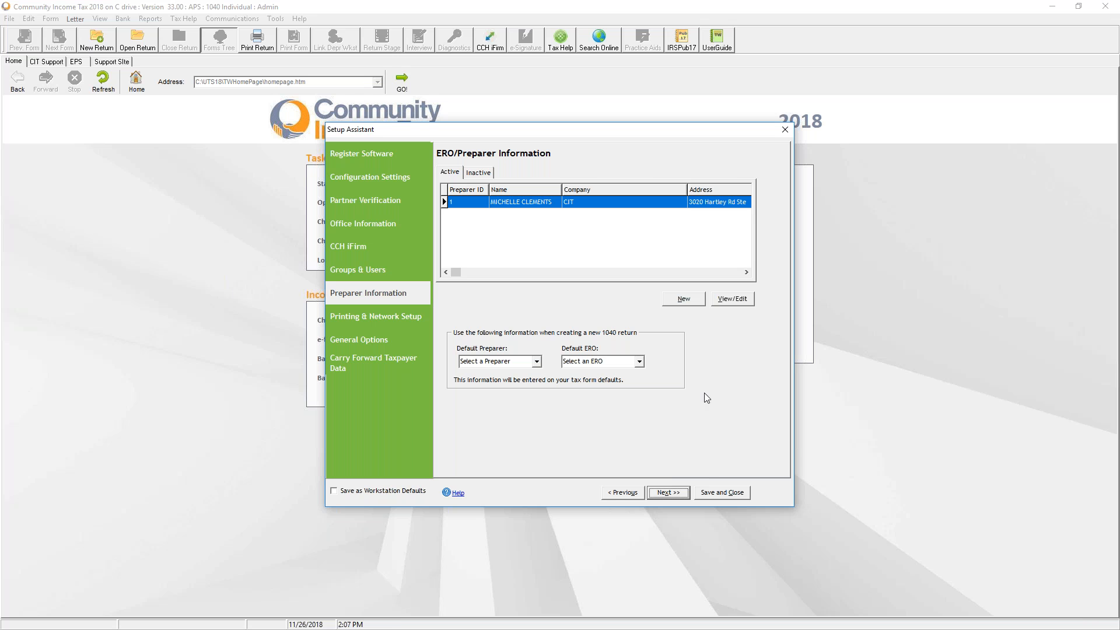
pyautogui.click(742, 298)
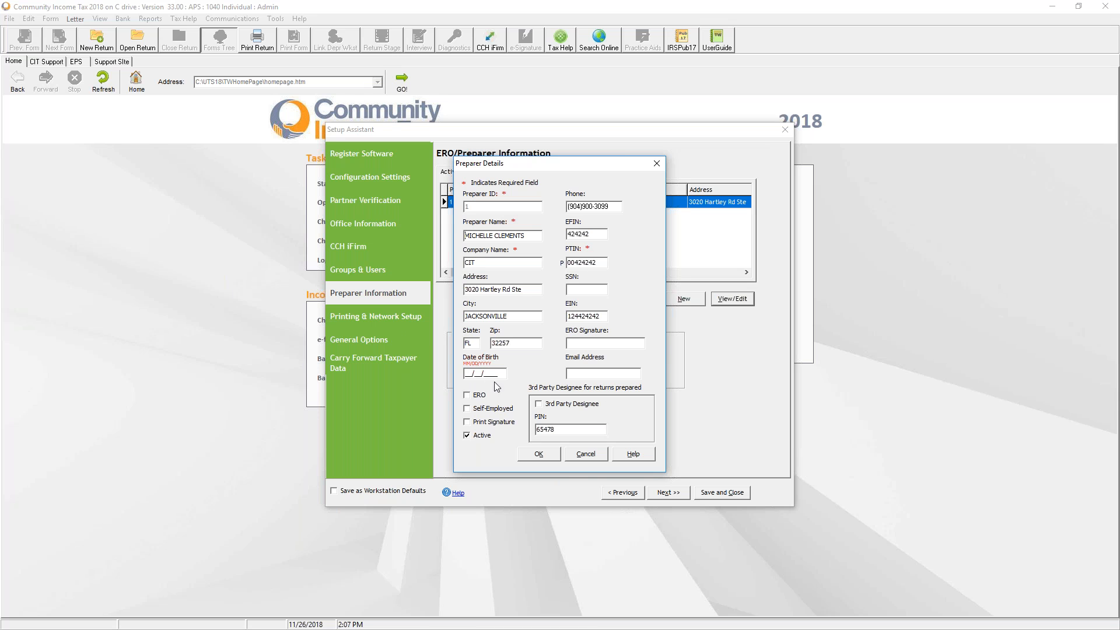
pyautogui.click(470, 376)
pyautogui.write('0/10/1197')
pyautogui.click(540, 456)
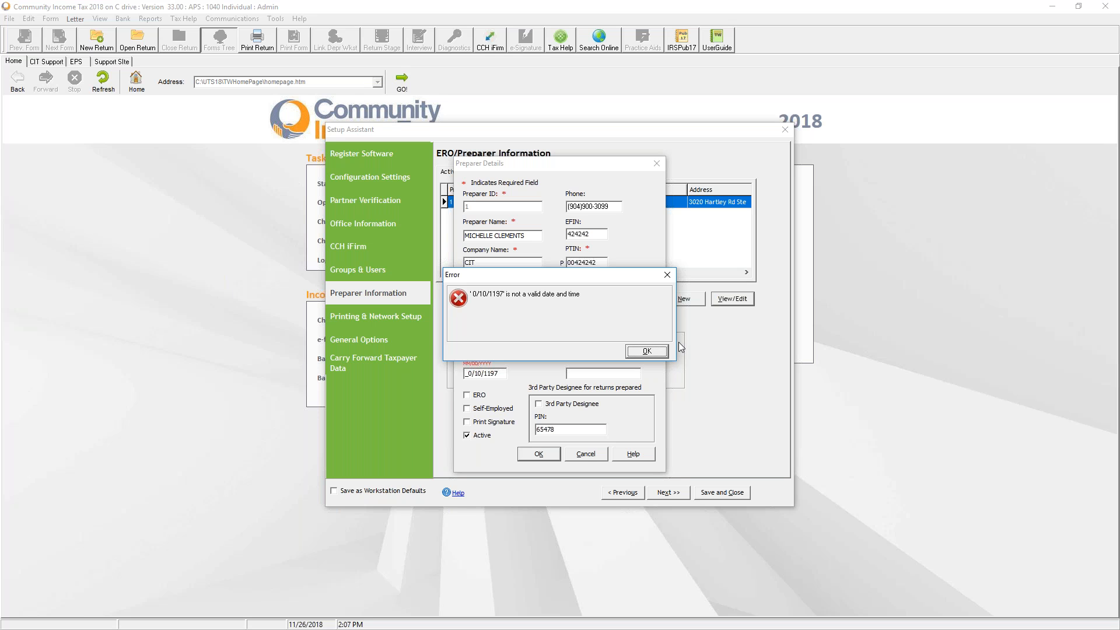
pyautogui.click(658, 352)
pyautogui.click(579, 456)
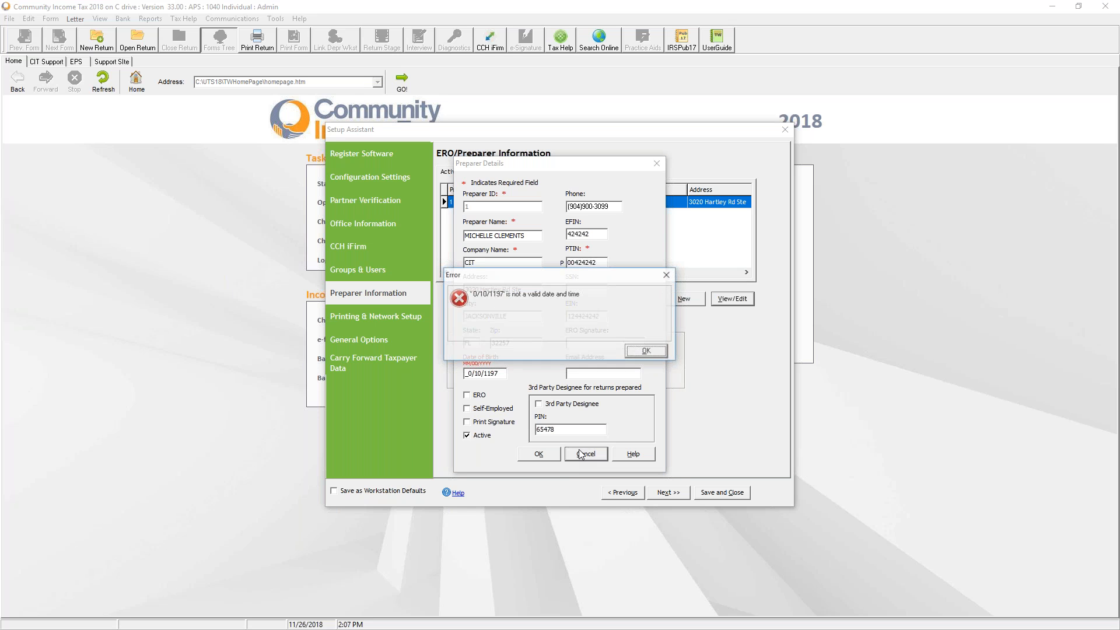
pyautogui.click(646, 352)
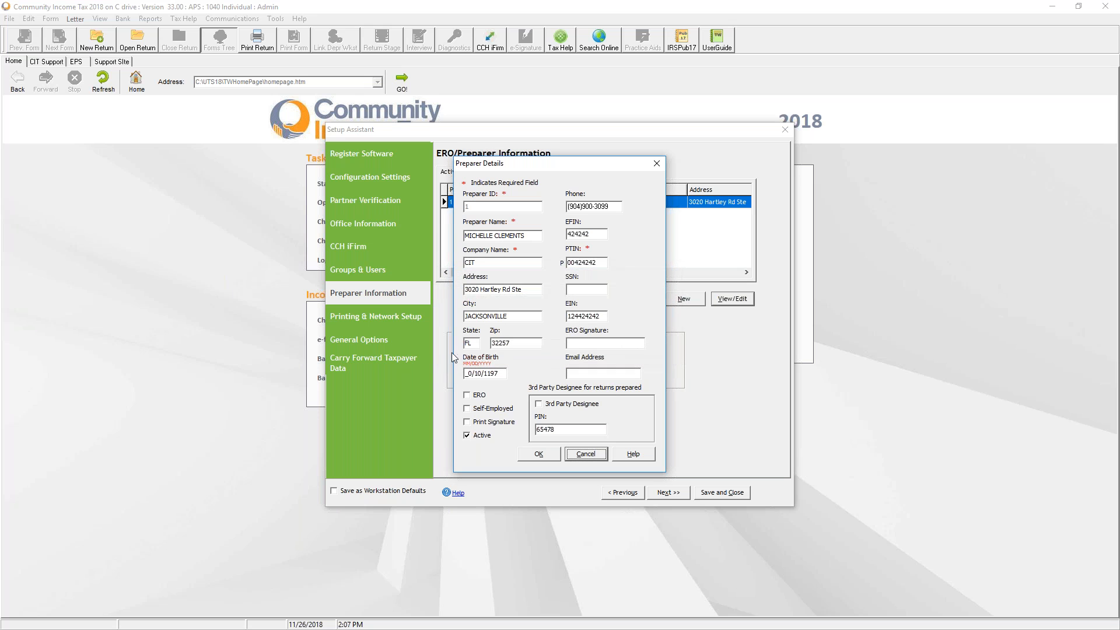
pyautogui.doubleClick(498, 376)
pyautogui.write('07/18/1978')
pyautogui.click(539, 454)
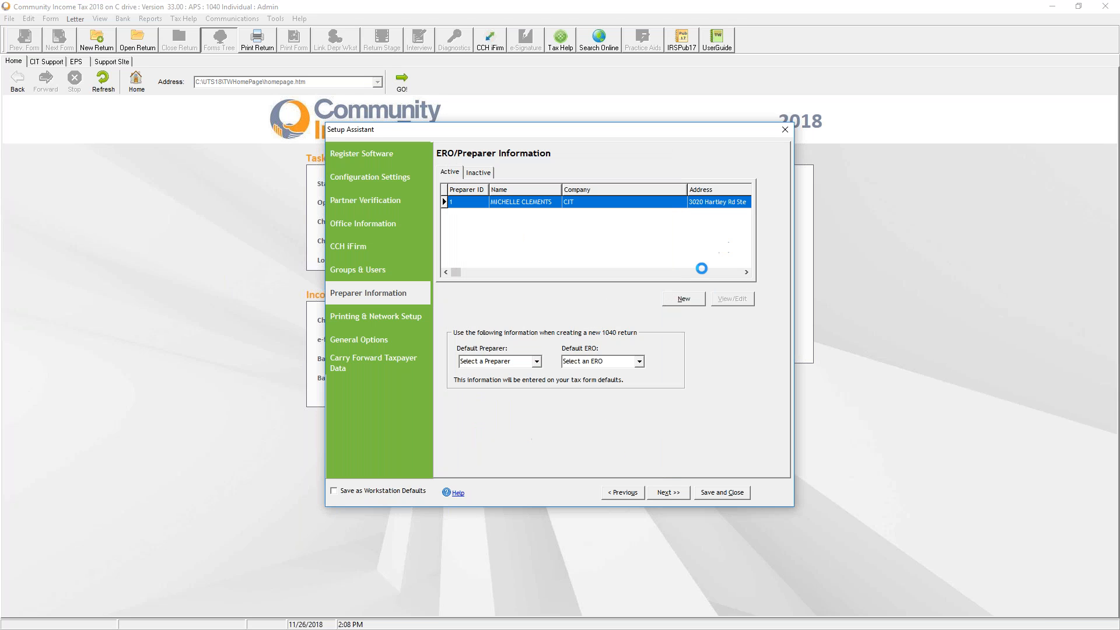
# Discard a blank new preparer form and advance to Printing & Network Setup
pyautogui.click(685, 299)
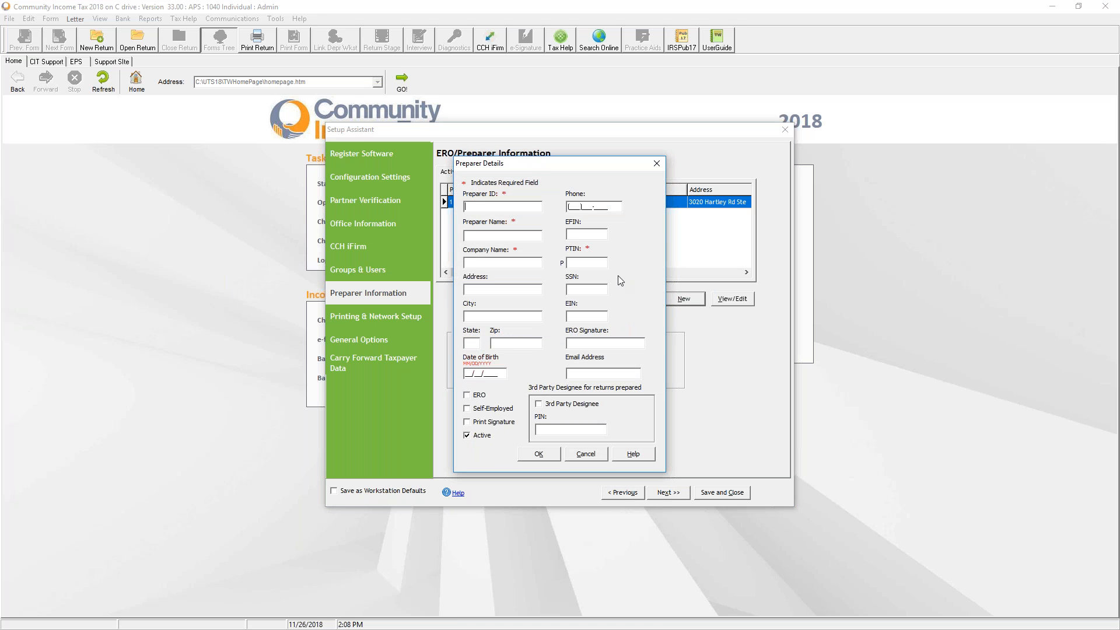
pyautogui.click(573, 457)
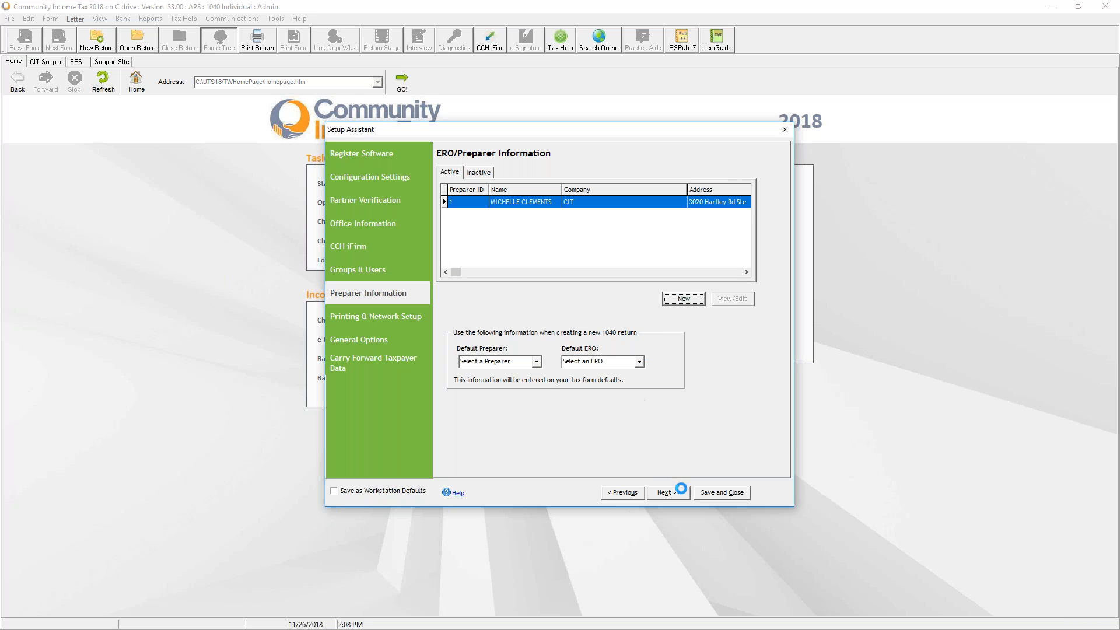
pyautogui.click(668, 493)
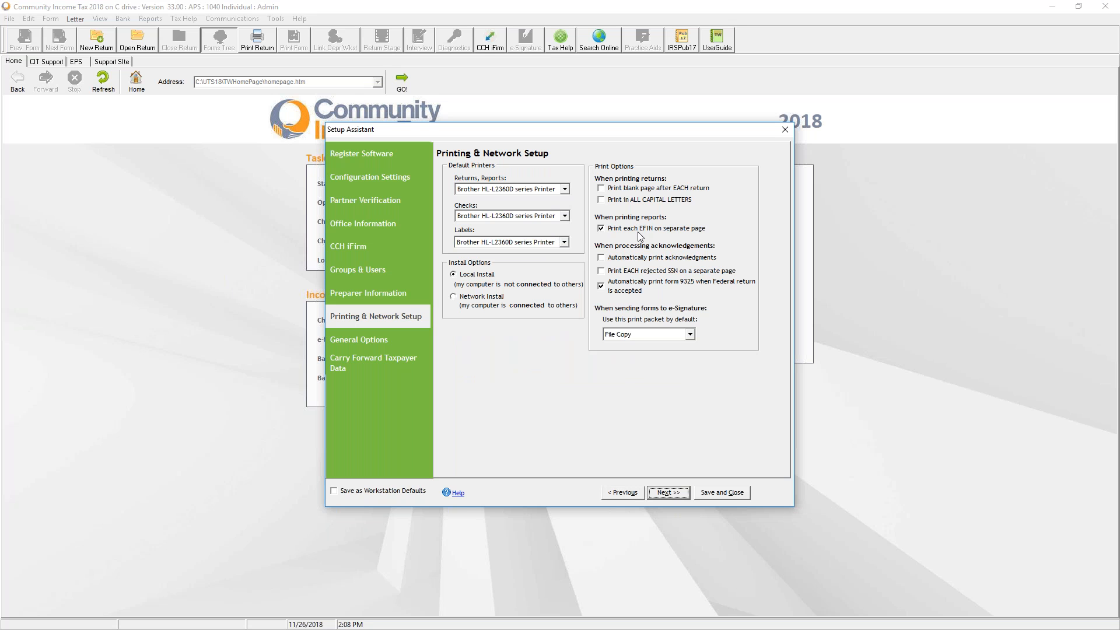
# Advance from Printing & Network Setup to General Options, showing Georgia - GA as resident state
pyautogui.click(667, 494)
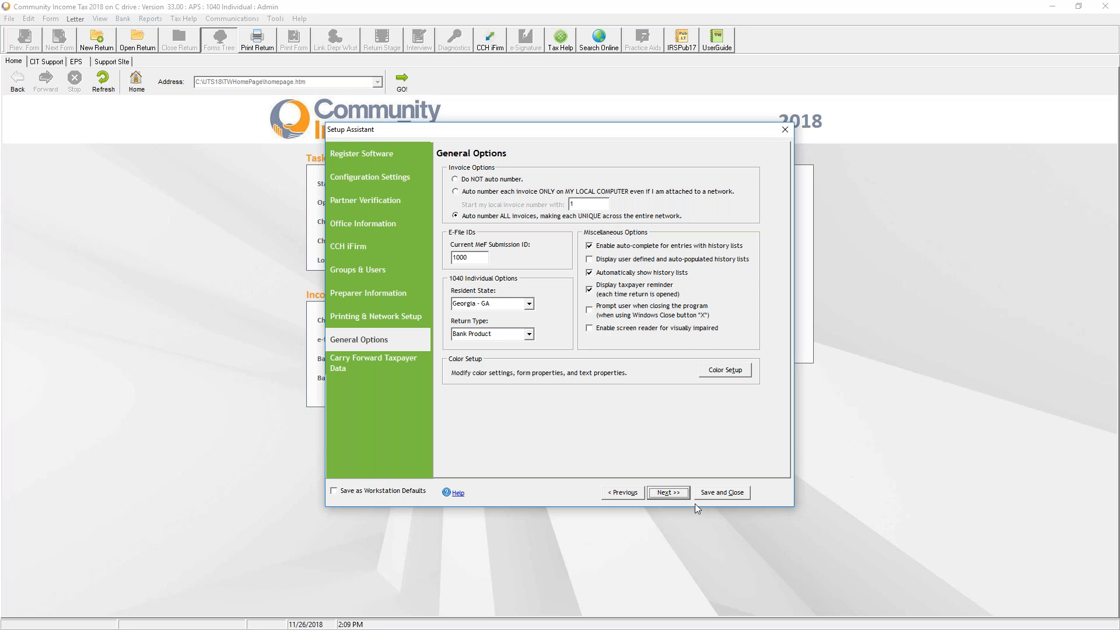
# Preview Classic, My Custom Colors, Soothing and DOS Classic schemes, cancel, then advance to Carry Forward
pyautogui.click(725, 371)
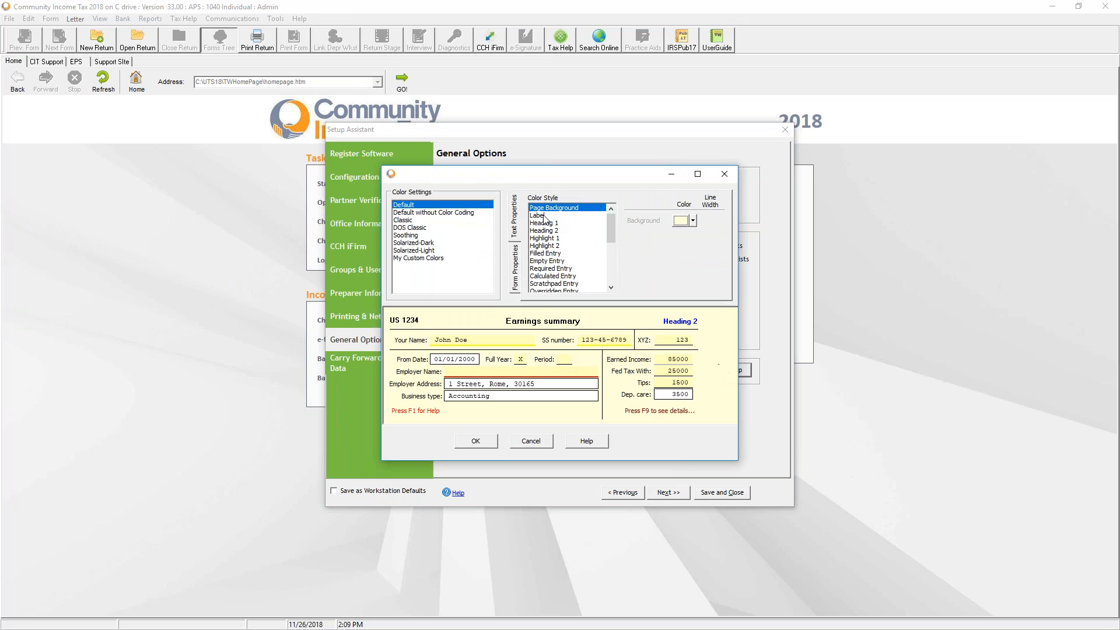
pyautogui.click(410, 221)
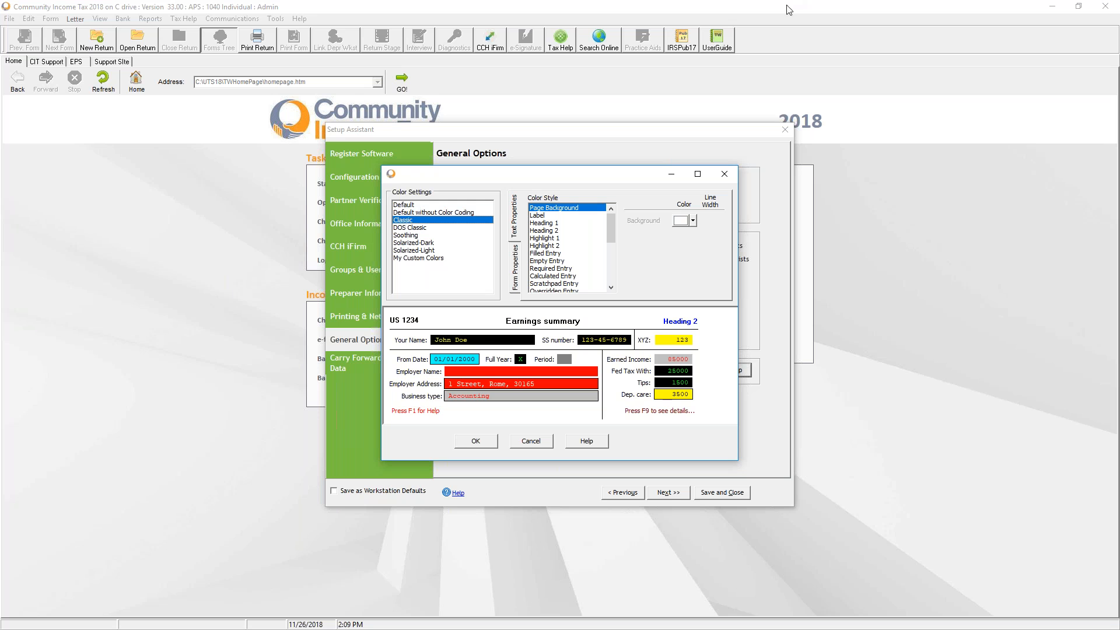
pyautogui.click(434, 258)
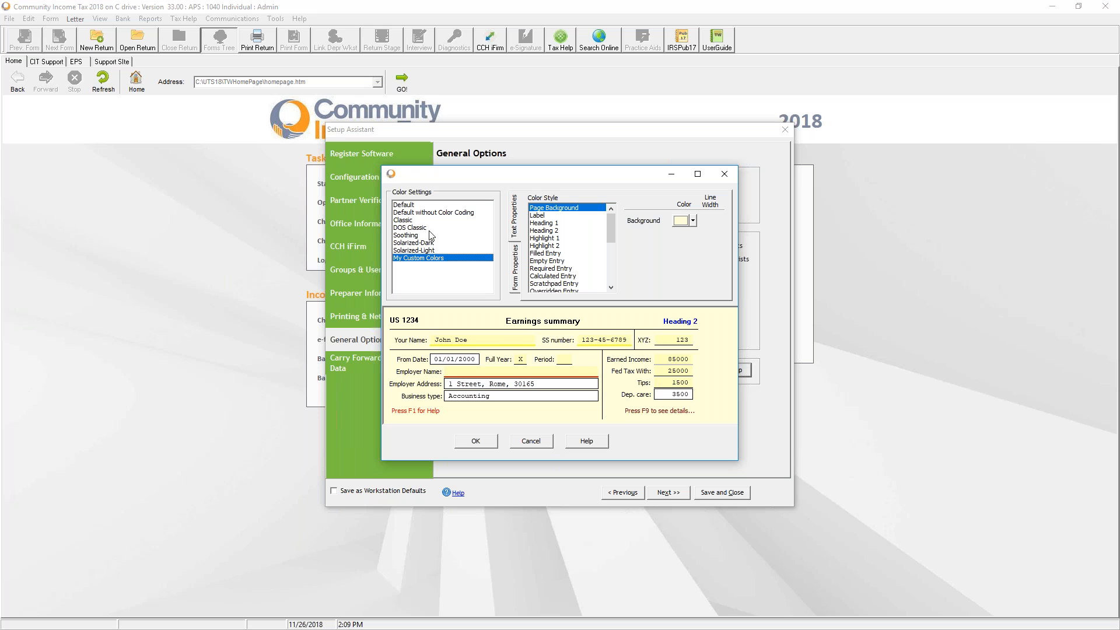
pyautogui.click(418, 236)
pyautogui.click(416, 229)
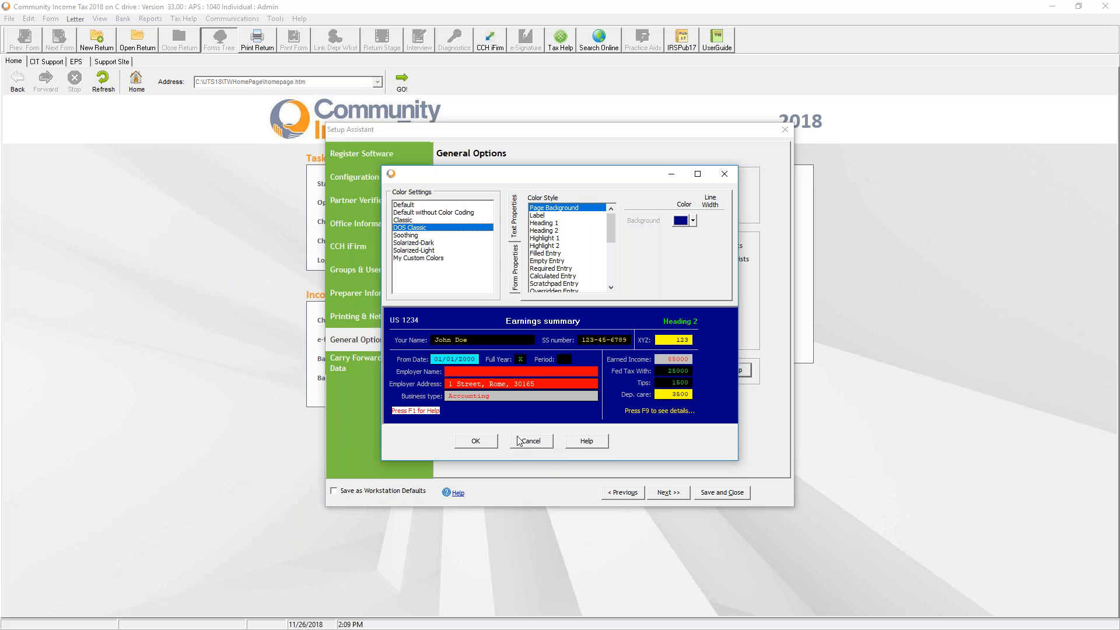
pyautogui.click(537, 442)
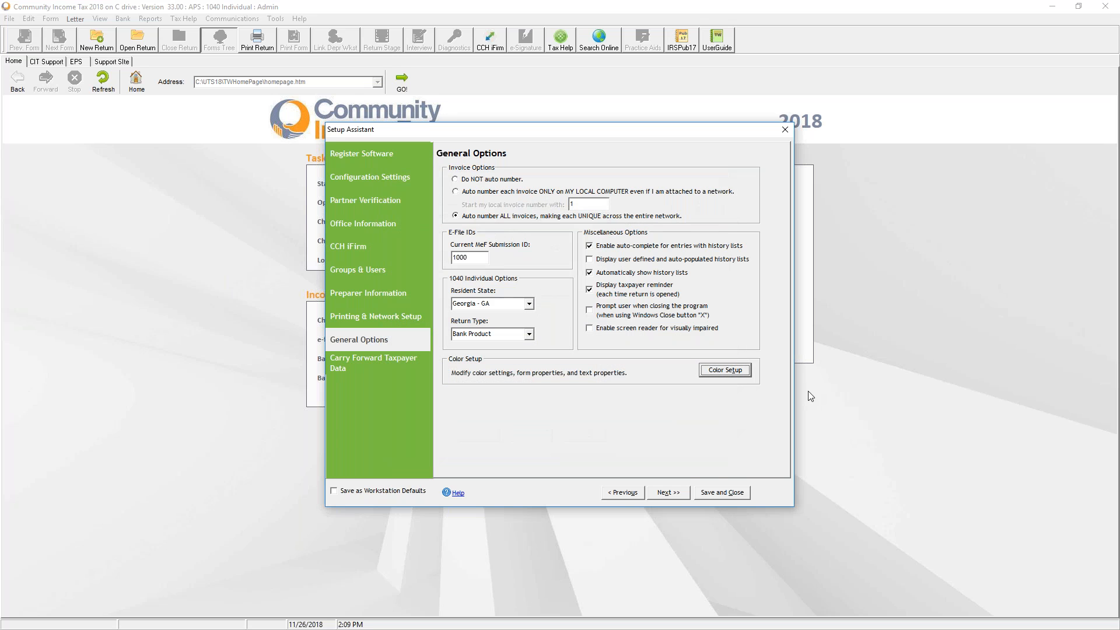
pyautogui.click(669, 494)
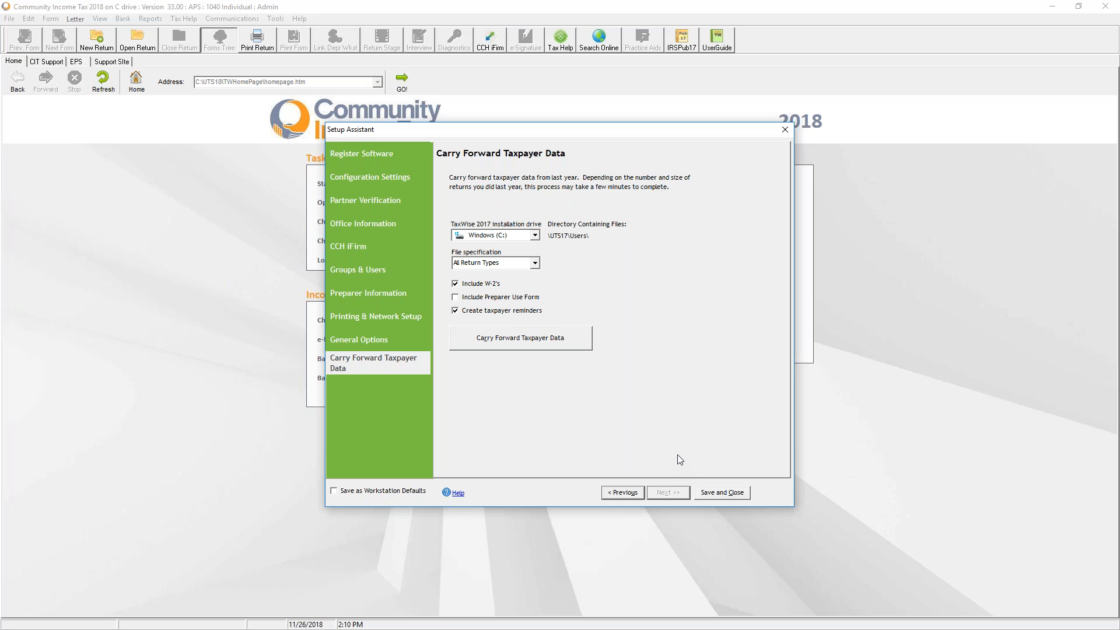
# Include the Preparer Use Form, back out of carry forward, and save as workstation defaults
pyautogui.click(466, 298)
pyautogui.click(574, 345)
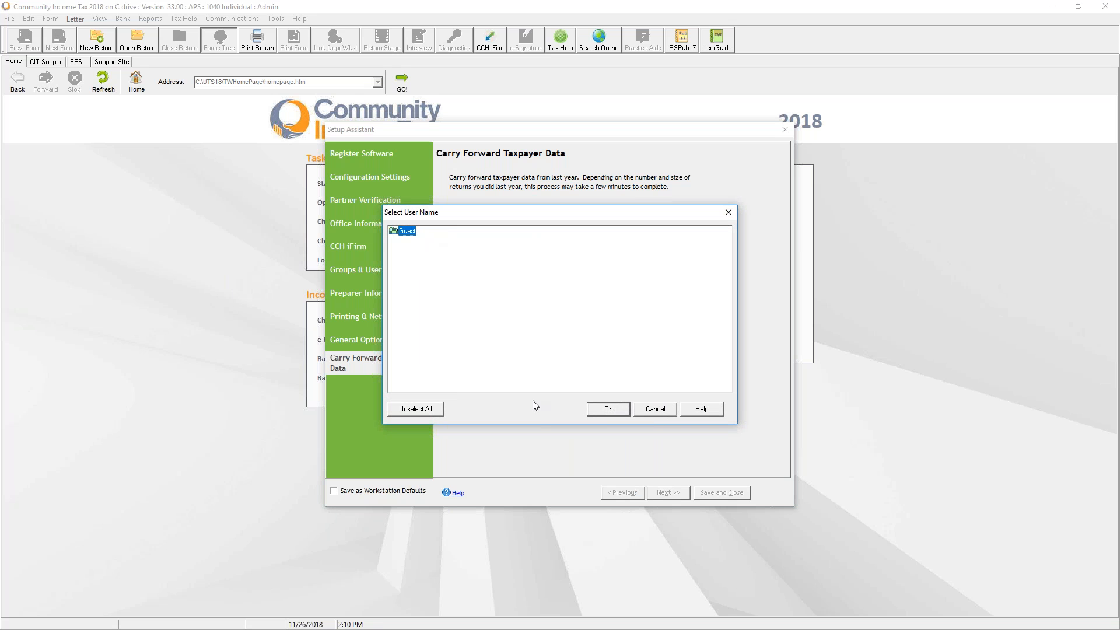
pyautogui.click(607, 407)
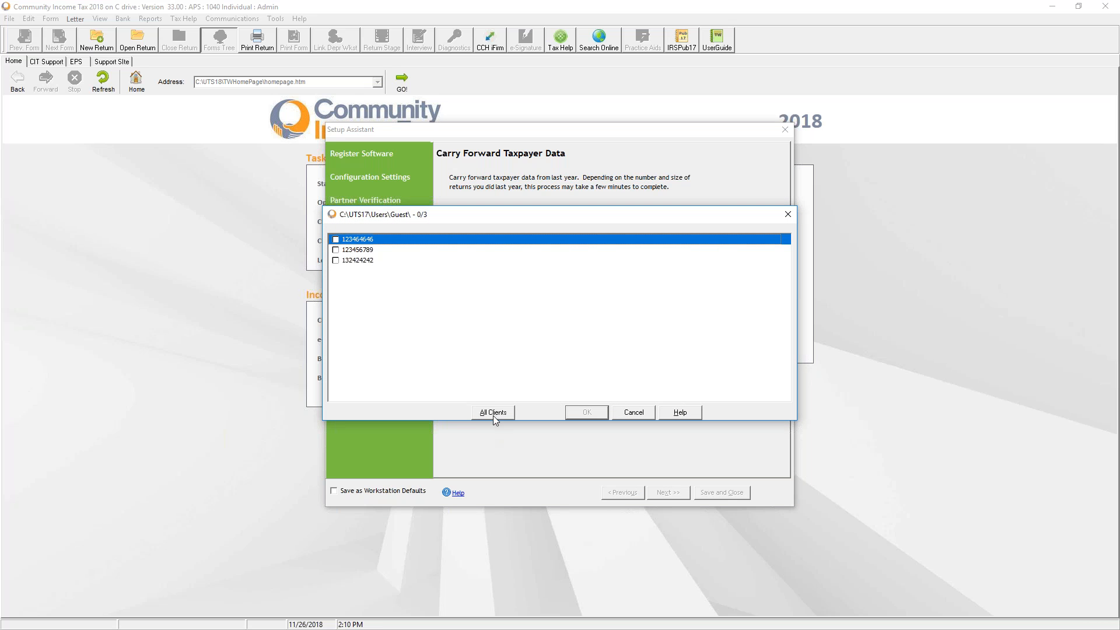
pyautogui.click(633, 415)
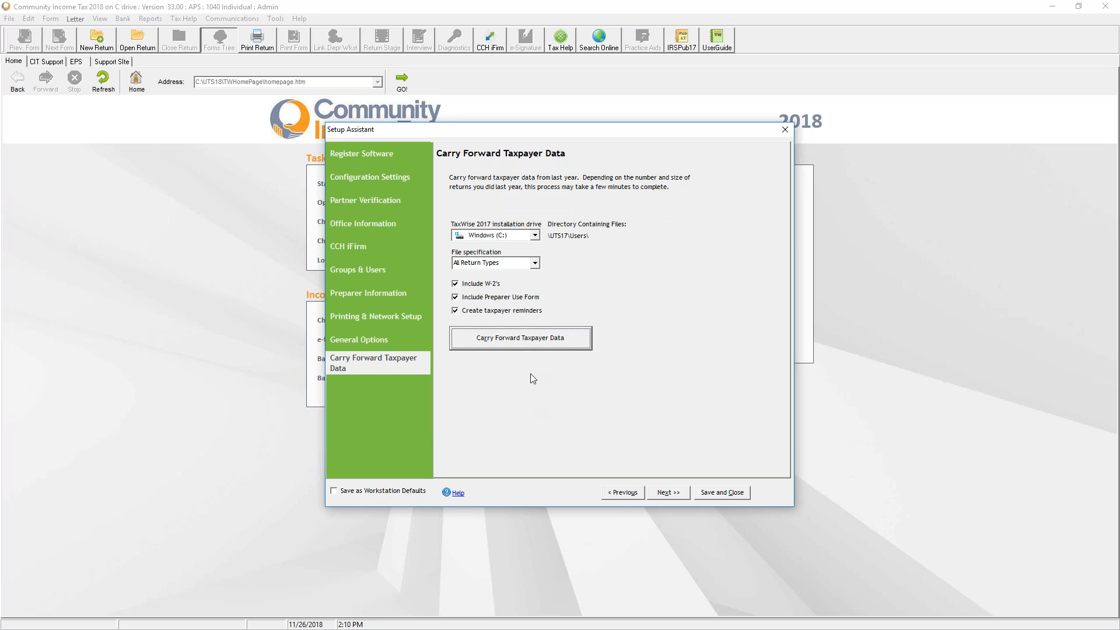
pyautogui.click(335, 492)
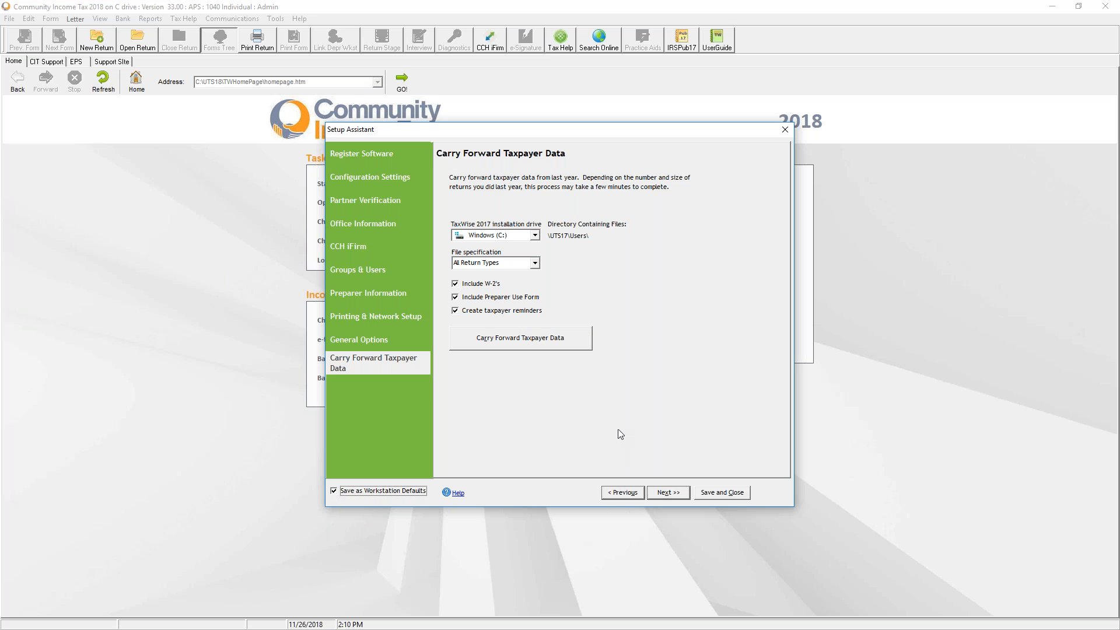
pyautogui.click(715, 496)
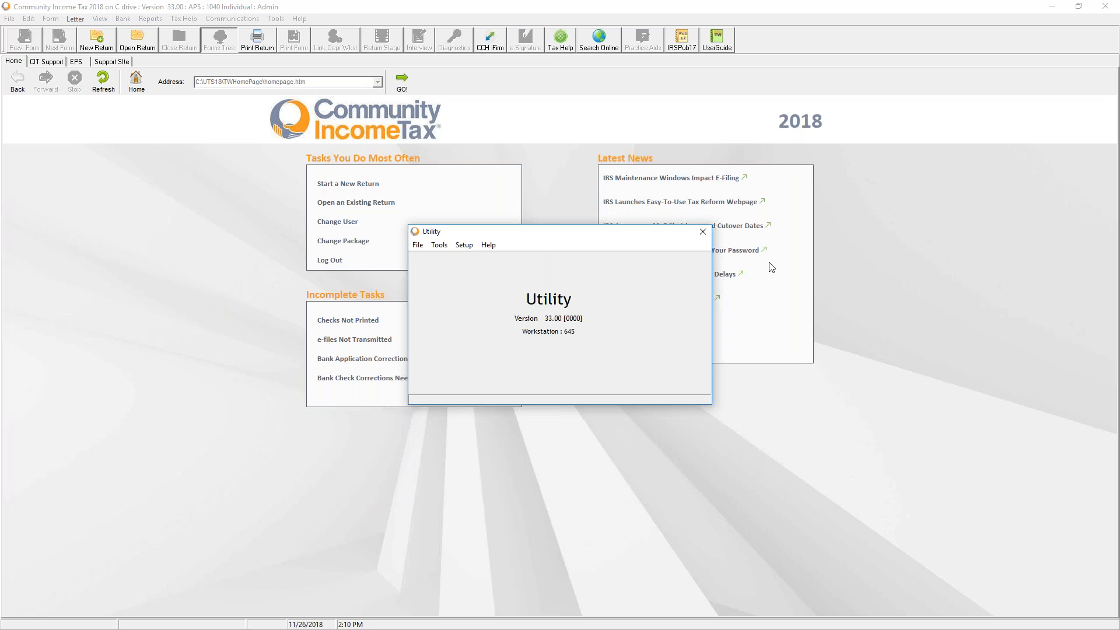
# Close the Utility window, log out, and log back in as Admin with the account password
pyautogui.click(703, 232)
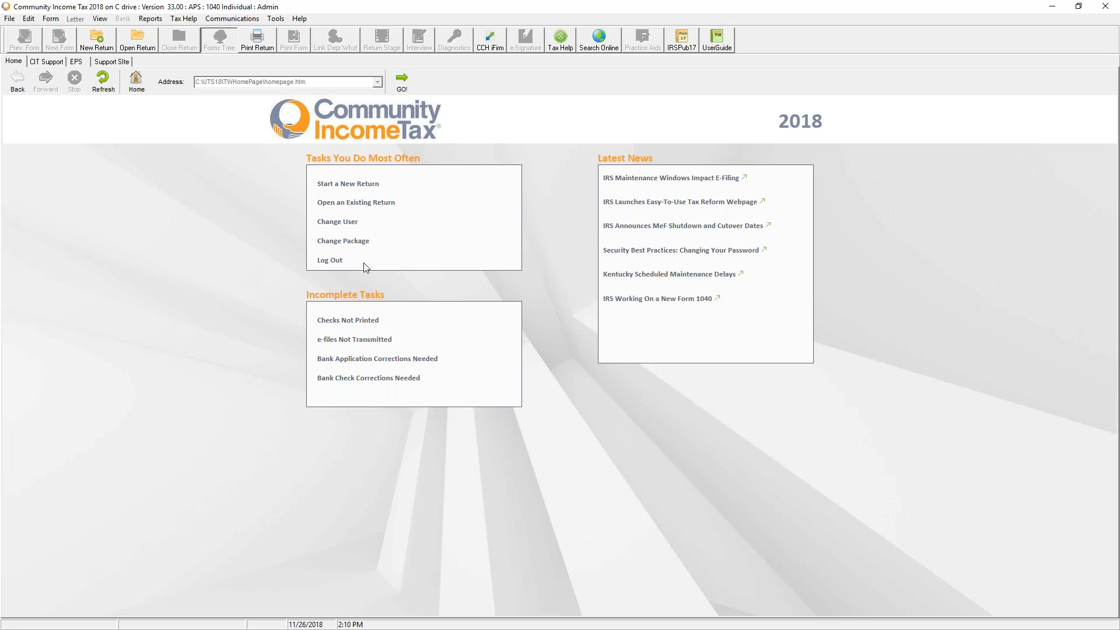
pyautogui.click(332, 264)
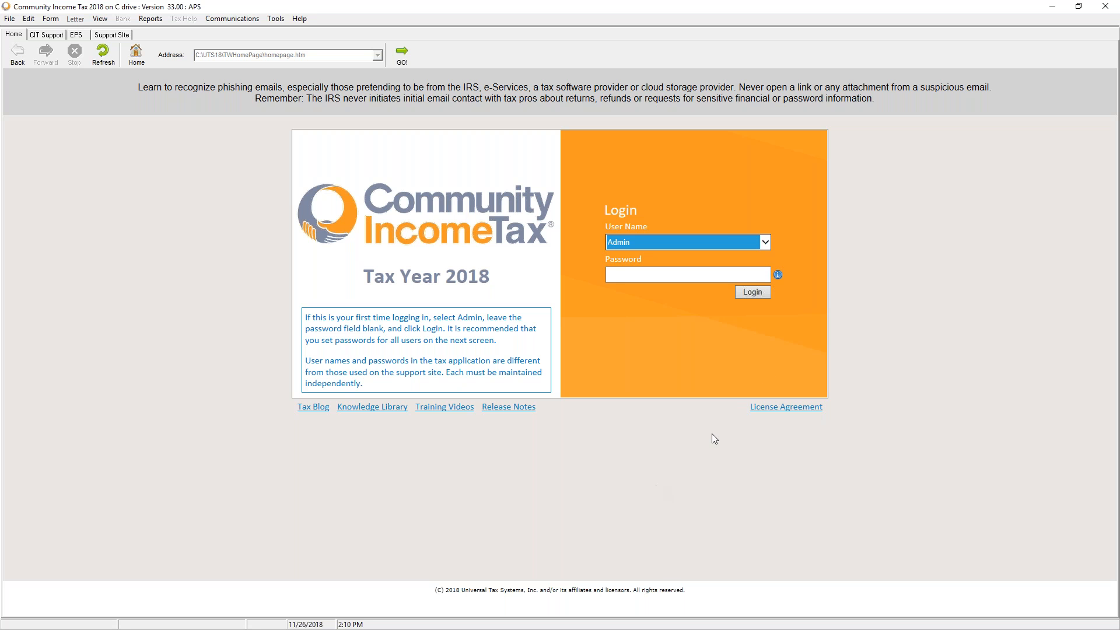
pyautogui.click(733, 244)
pyautogui.click(724, 244)
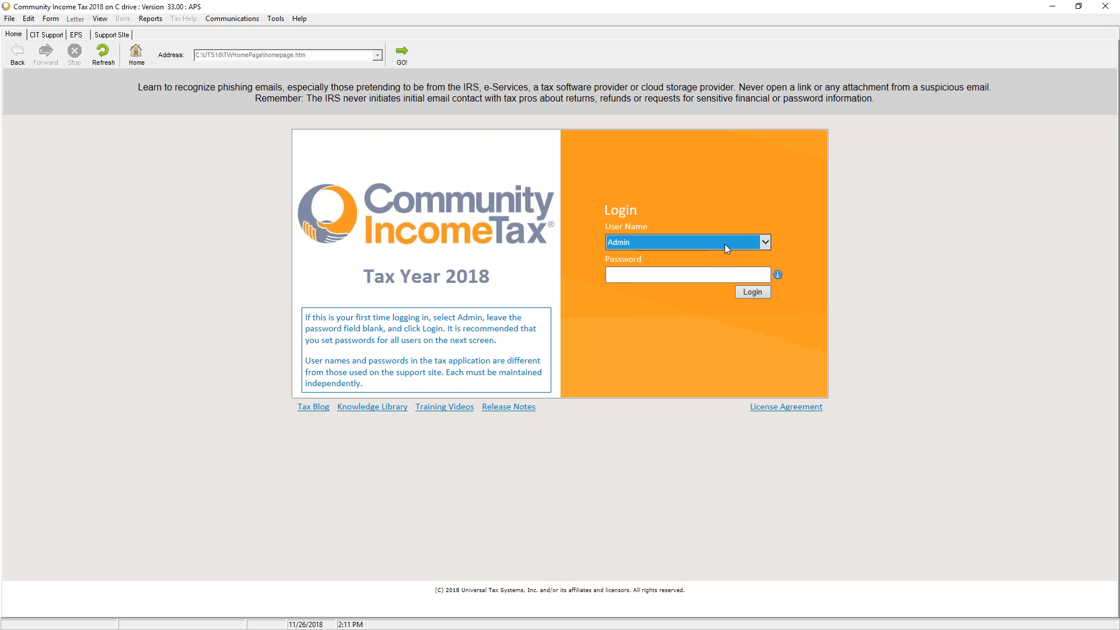
pyautogui.click(707, 279)
pyautogui.write('••••••••')
pyautogui.click(748, 303)
pyautogui.click(756, 293)
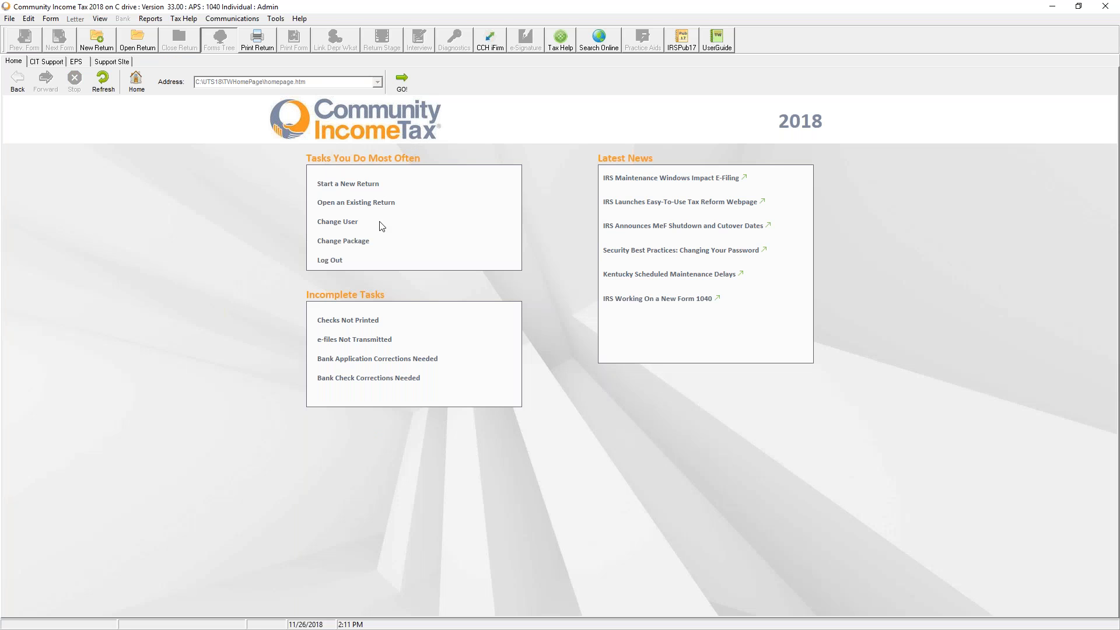
# Overwrite-save the 1040 Individual Signature Pages packet in View/Edit Print Packets, then close Utility
pyautogui.click(276, 20)
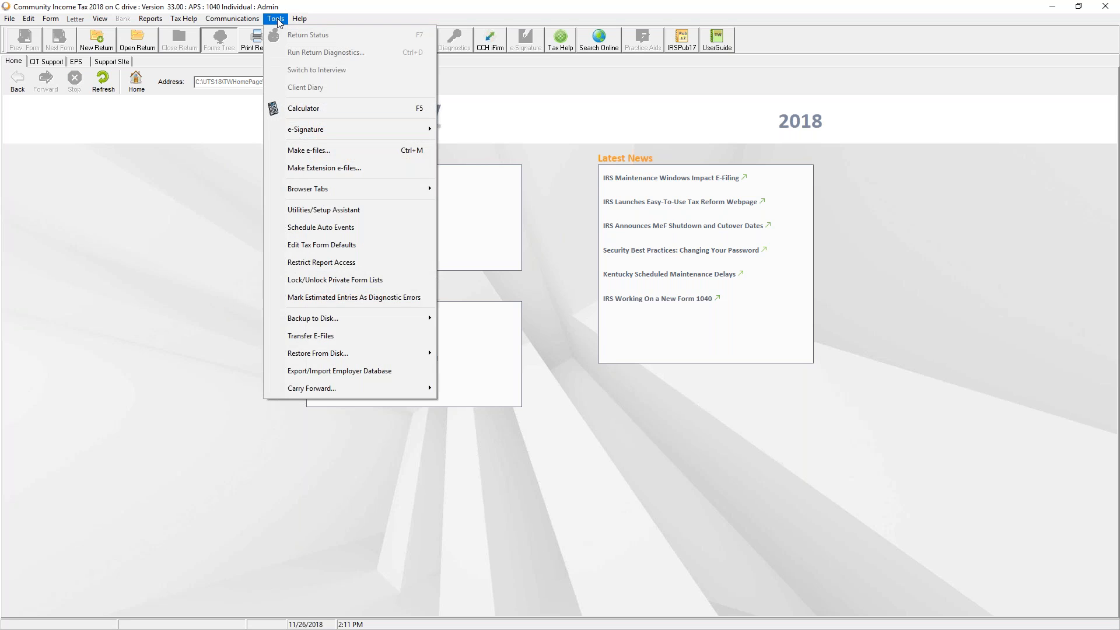
pyautogui.click(305, 217)
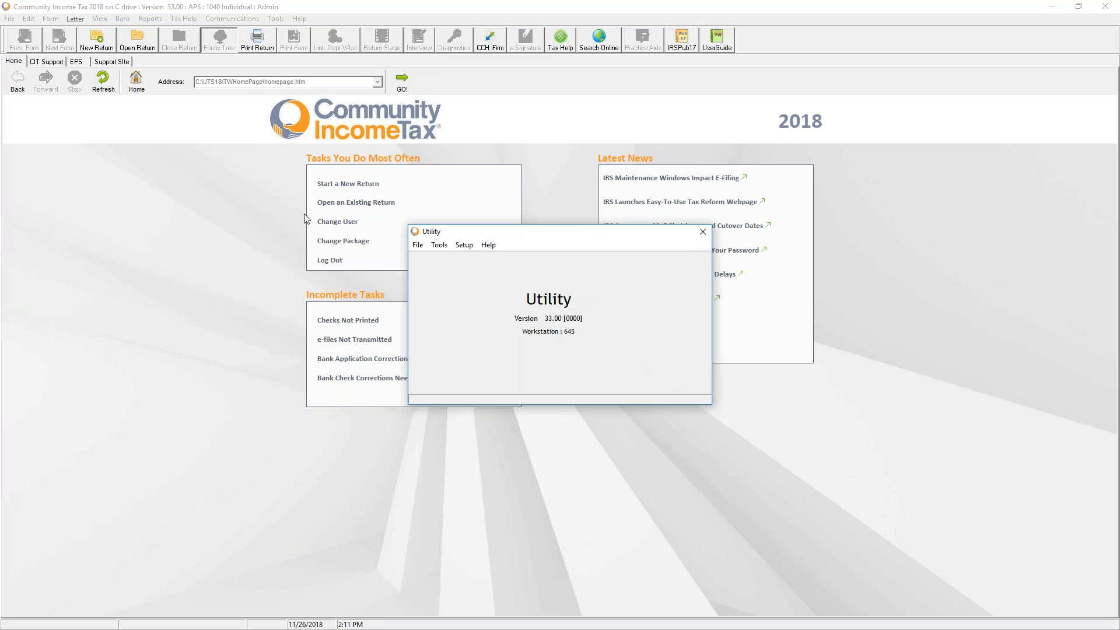
pyautogui.click(461, 245)
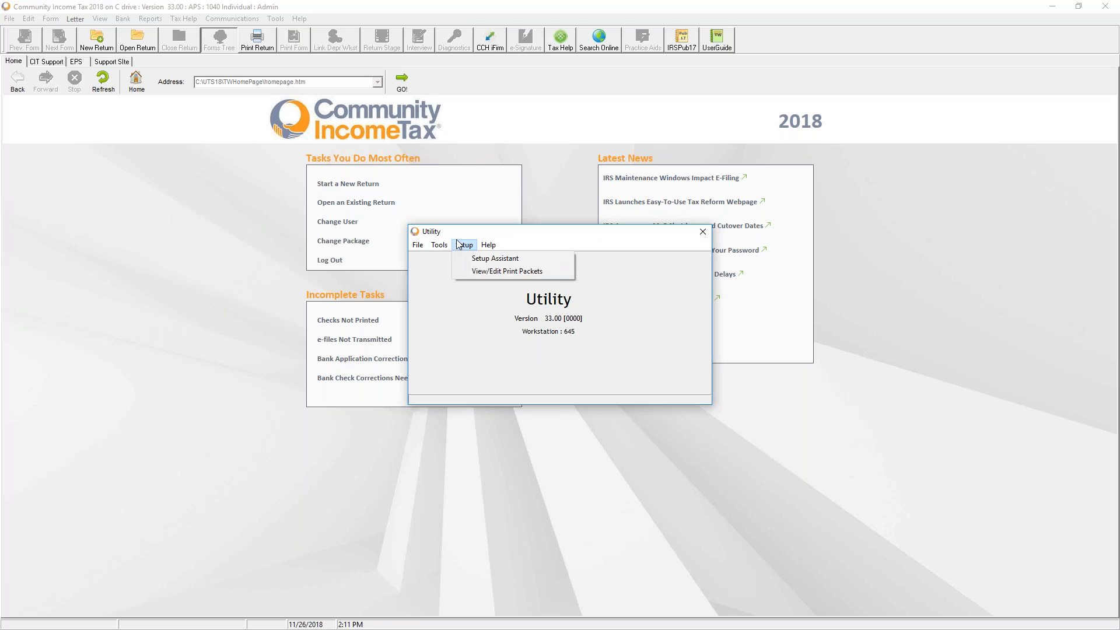
pyautogui.click(470, 275)
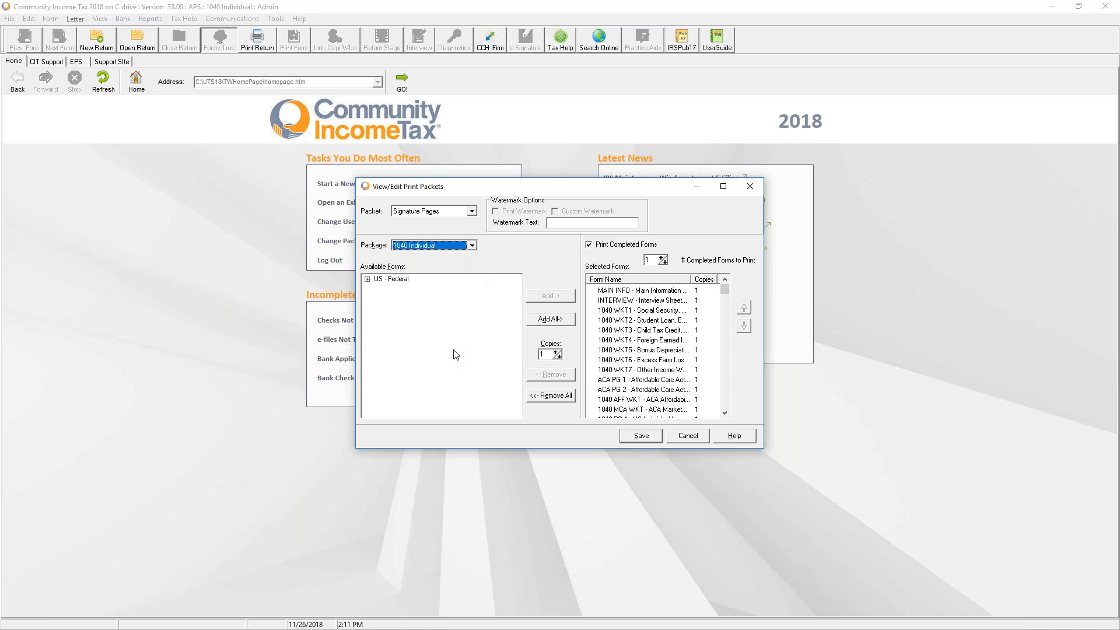
pyautogui.click(466, 212)
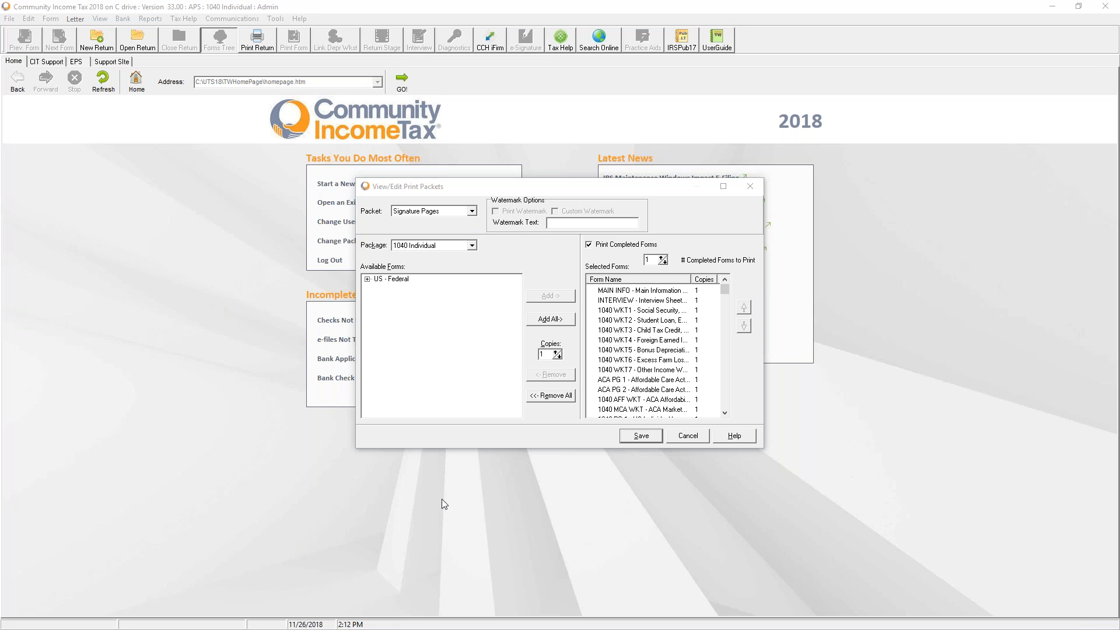
pyautogui.click(640, 436)
pyautogui.click(596, 351)
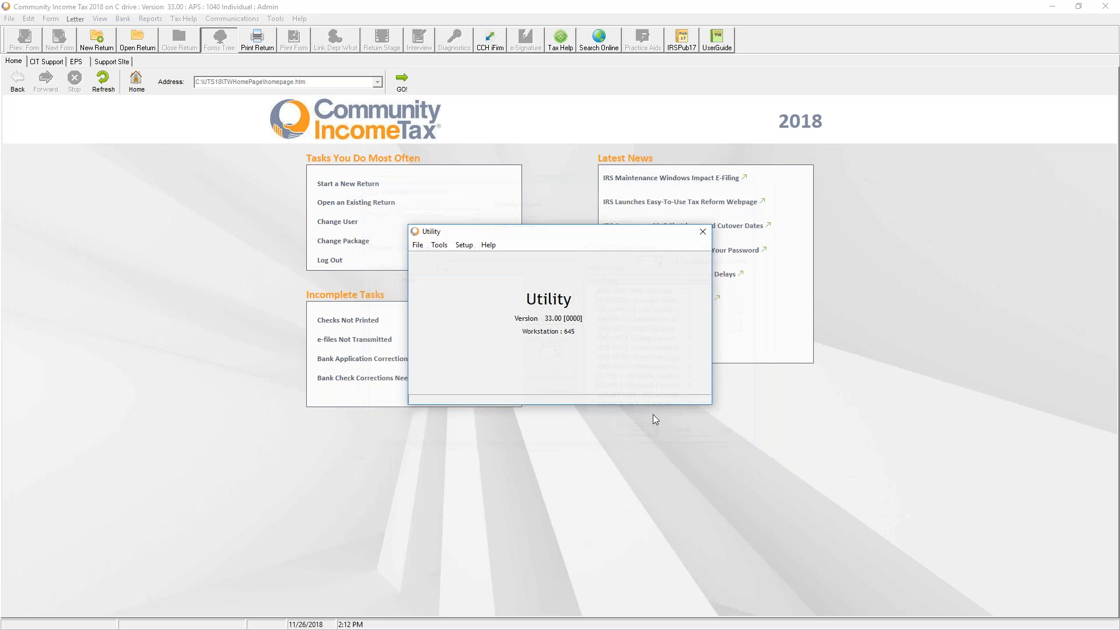
pyautogui.click(702, 232)
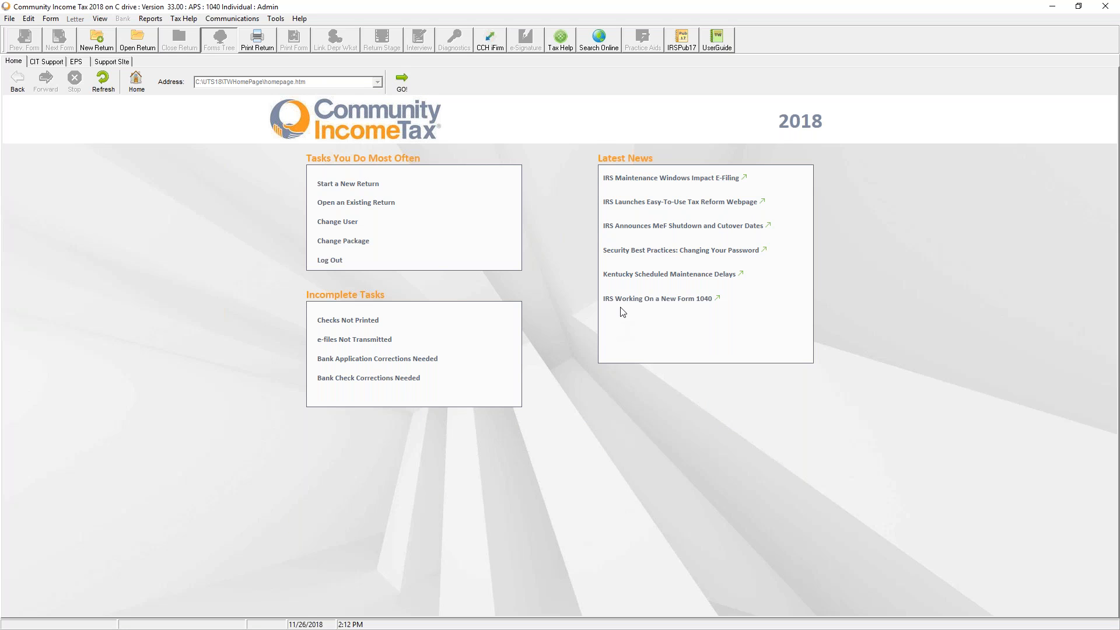
# Open the 1040 Tax Form Defaults, confirm changes affect only new returns, and scroll its Main Information Sheet
pyautogui.click(284, 21)
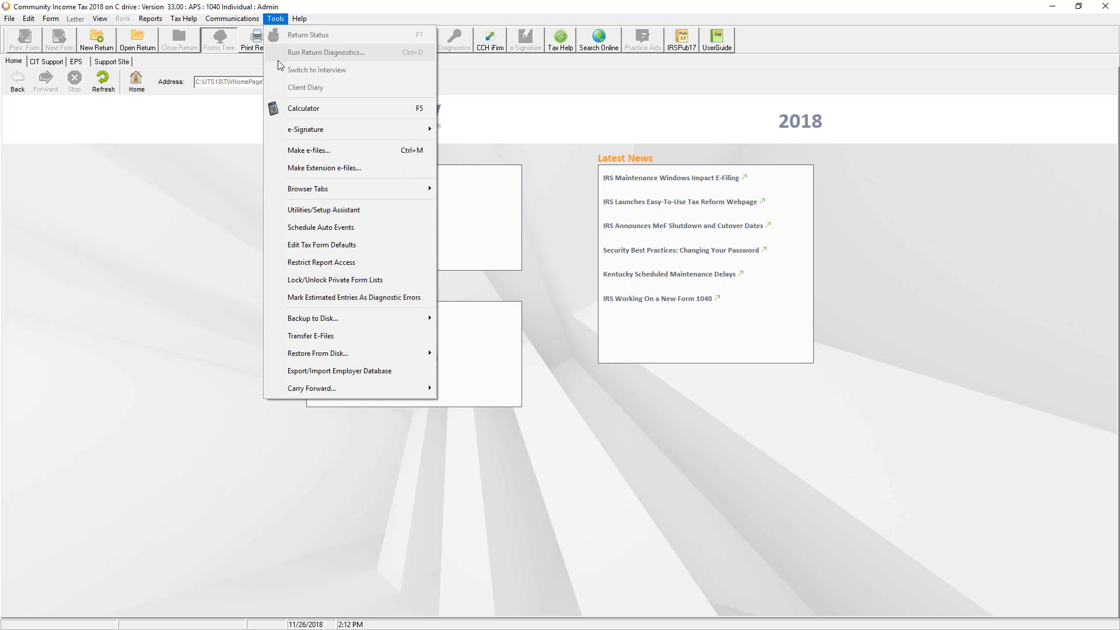
pyautogui.click(293, 250)
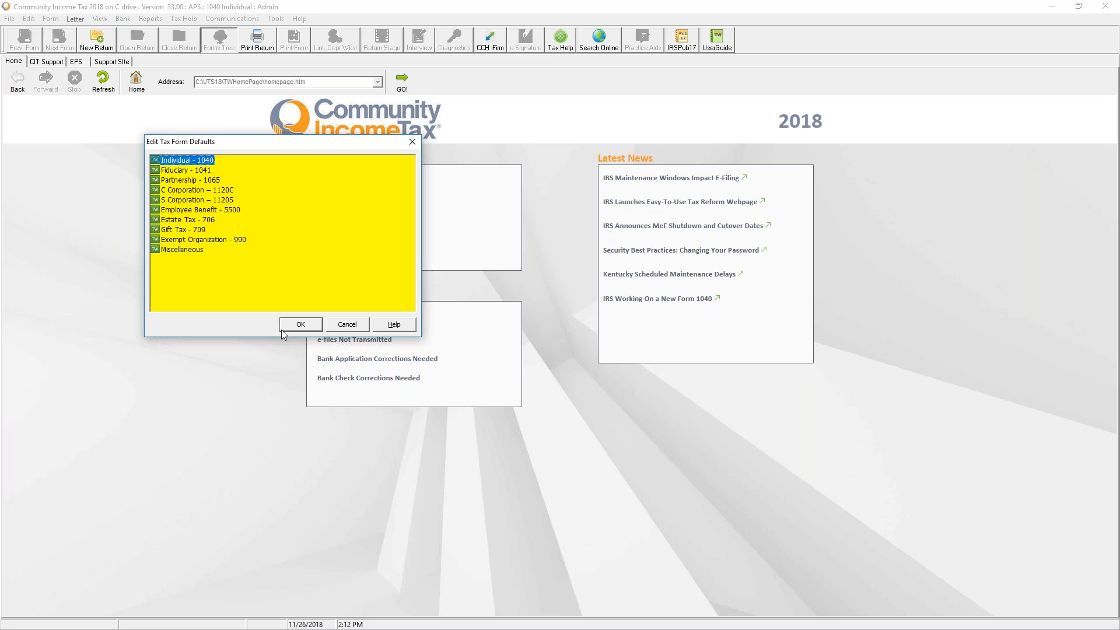
pyautogui.click(300, 324)
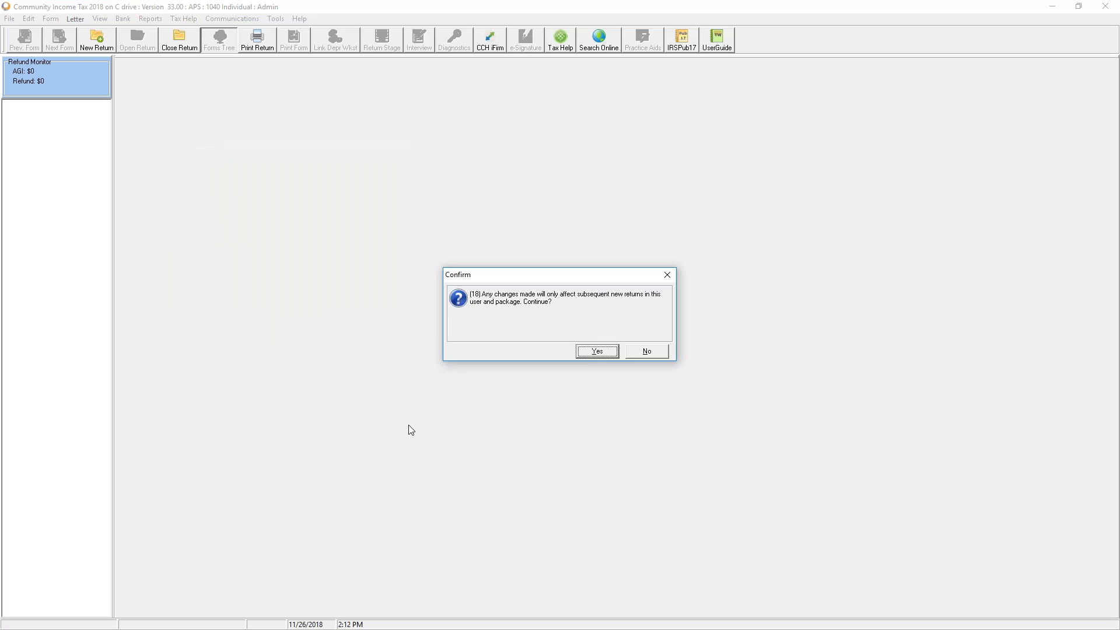
pyautogui.click(596, 352)
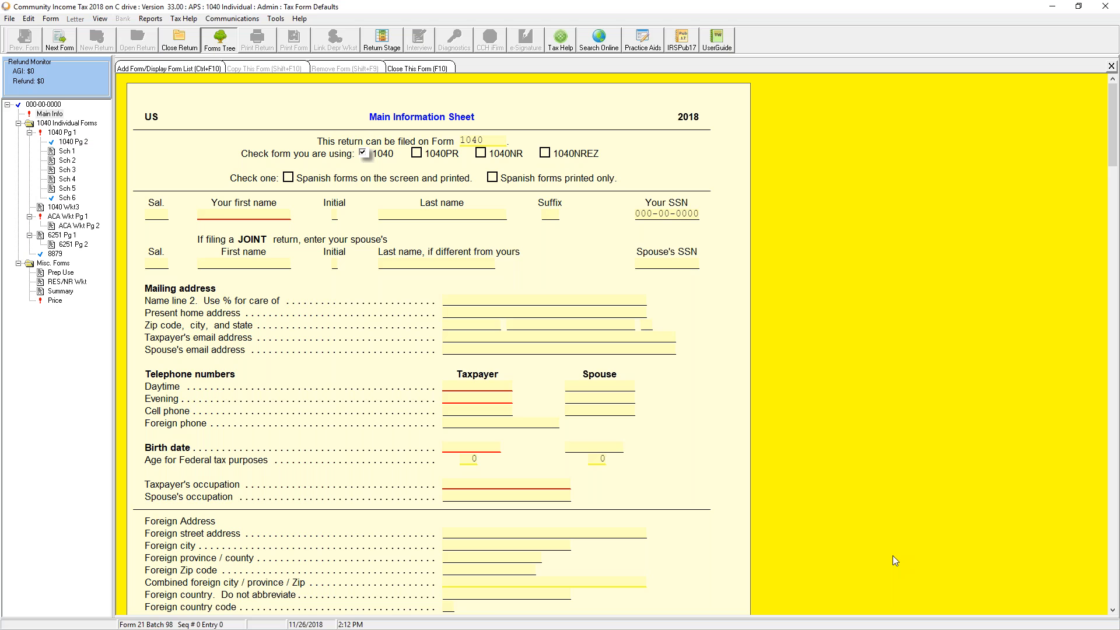
pyautogui.scroll(-10, 419, 465)
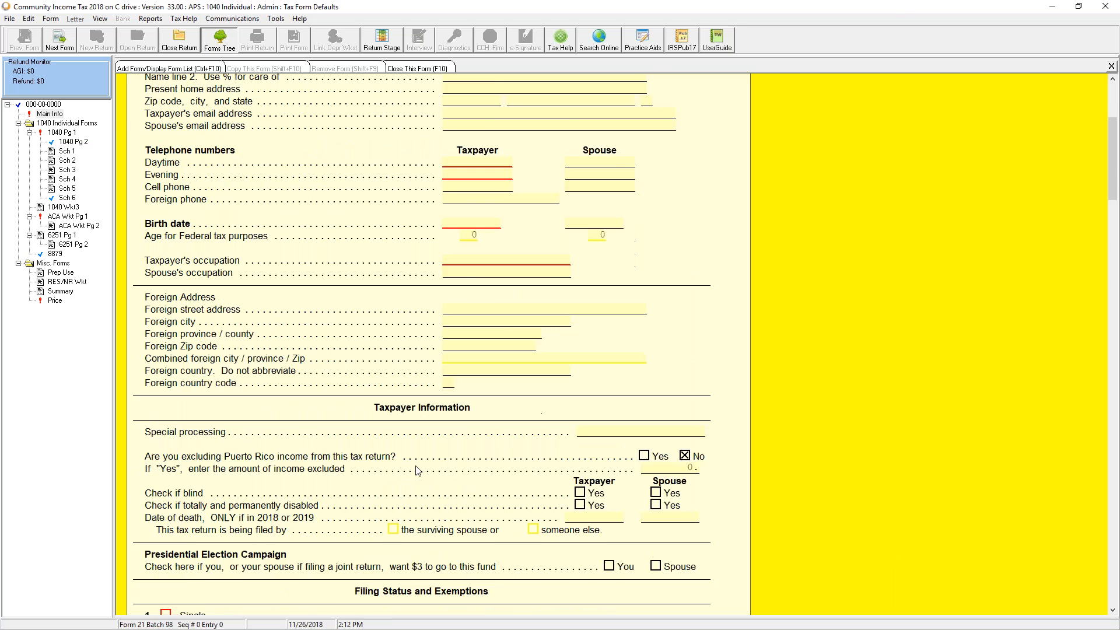
pyautogui.scroll(-8, 419, 465)
pyautogui.scroll(-14, 418, 465)
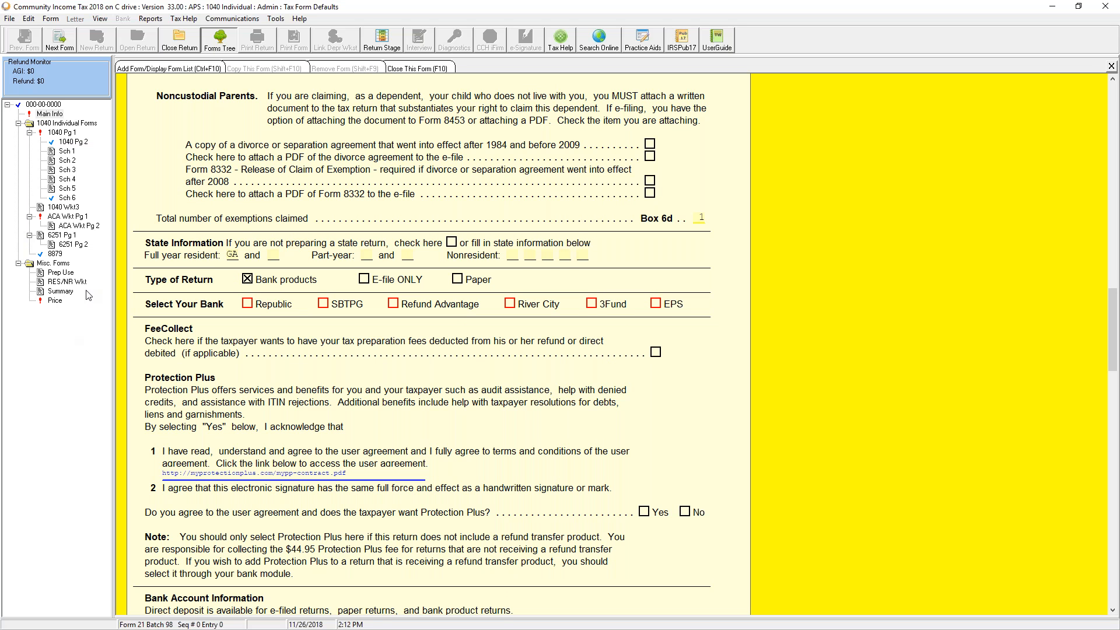
pyautogui.scroll(-8, 525, 445)
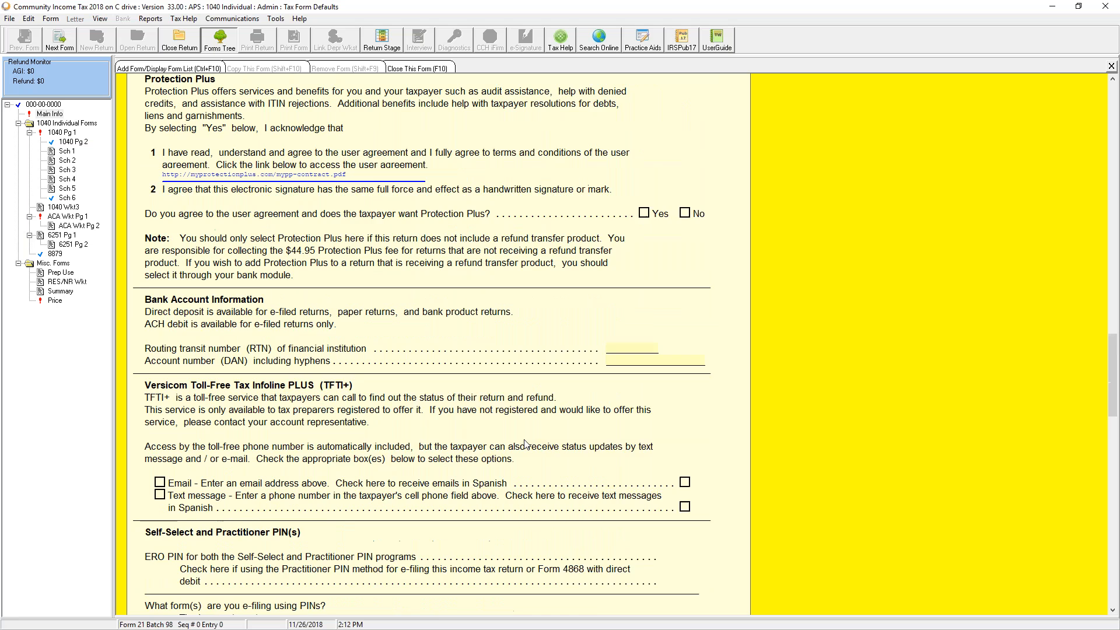
pyautogui.scroll(-4, 525, 444)
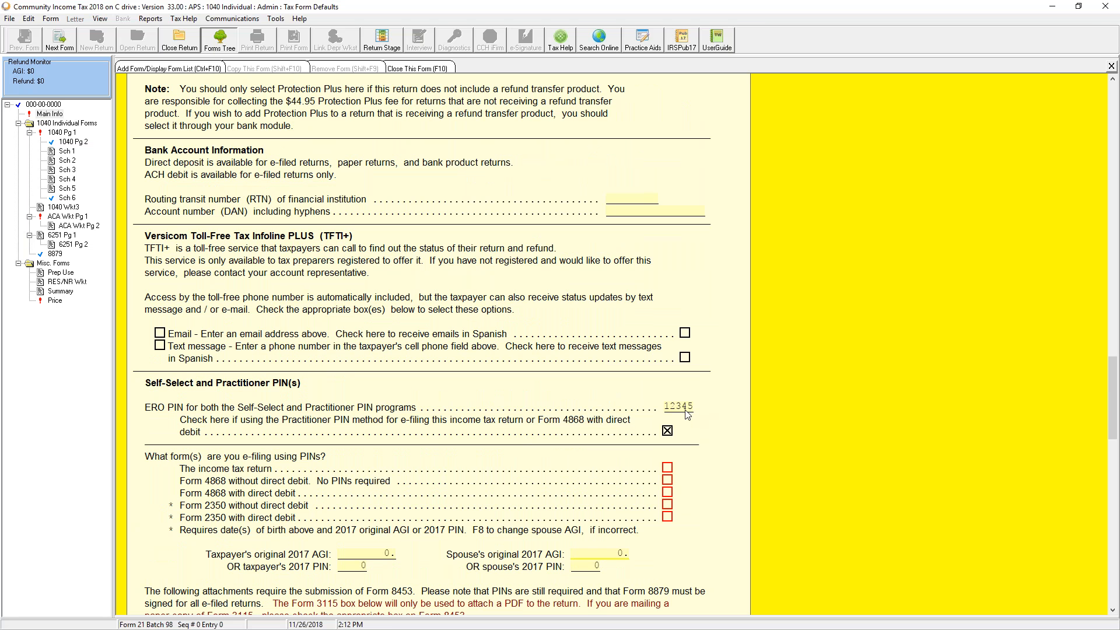
# Mark the income tax return for PIN e-filing and check the taxpayer's 'I authorize' box
pyautogui.click(666, 468)
pyautogui.scroll(-6, 330, 431)
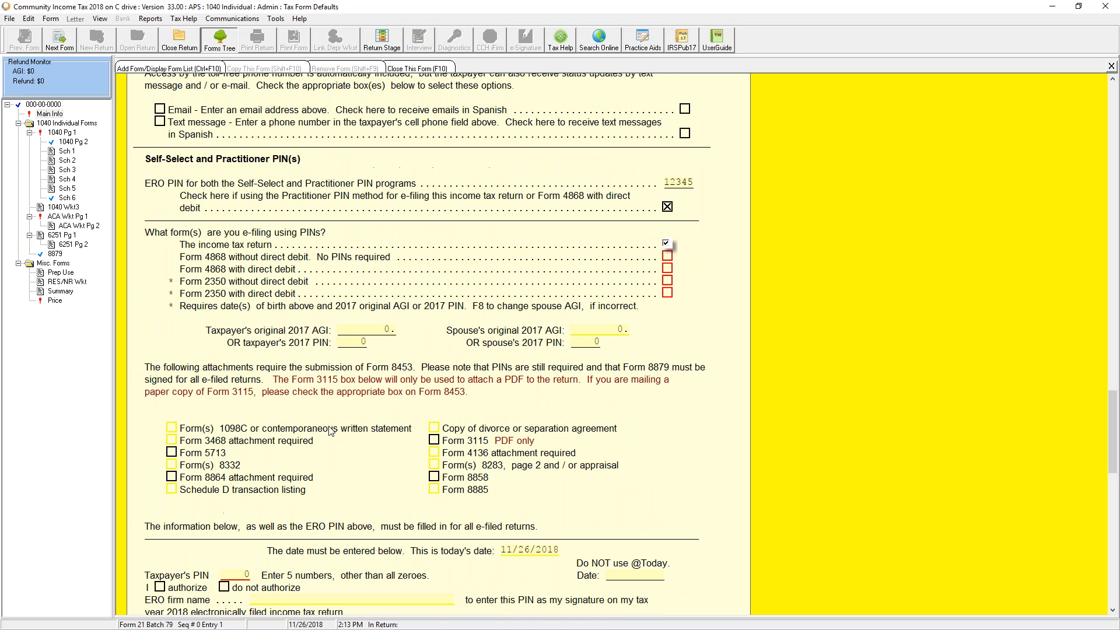
pyautogui.scroll(-10, 449, 387)
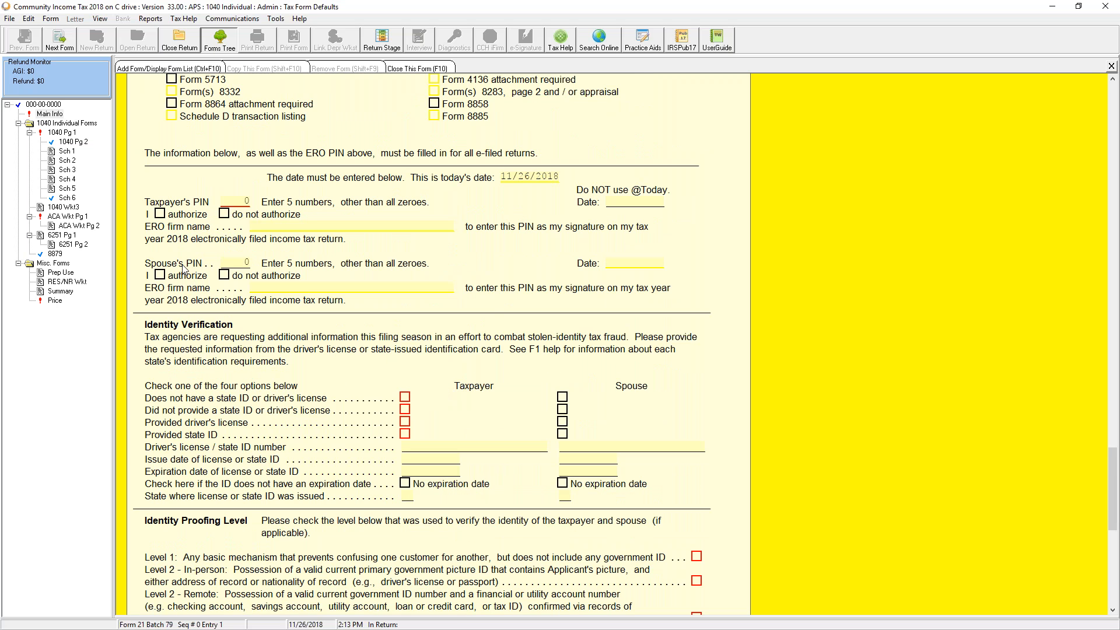
pyautogui.click(160, 214)
# Select the Preparer's ID field, then close the Tax Form Defaults return
pyautogui.scroll(-10, 300, 374)
pyautogui.scroll(-2, 300, 374)
pyautogui.scroll(-1, 299, 374)
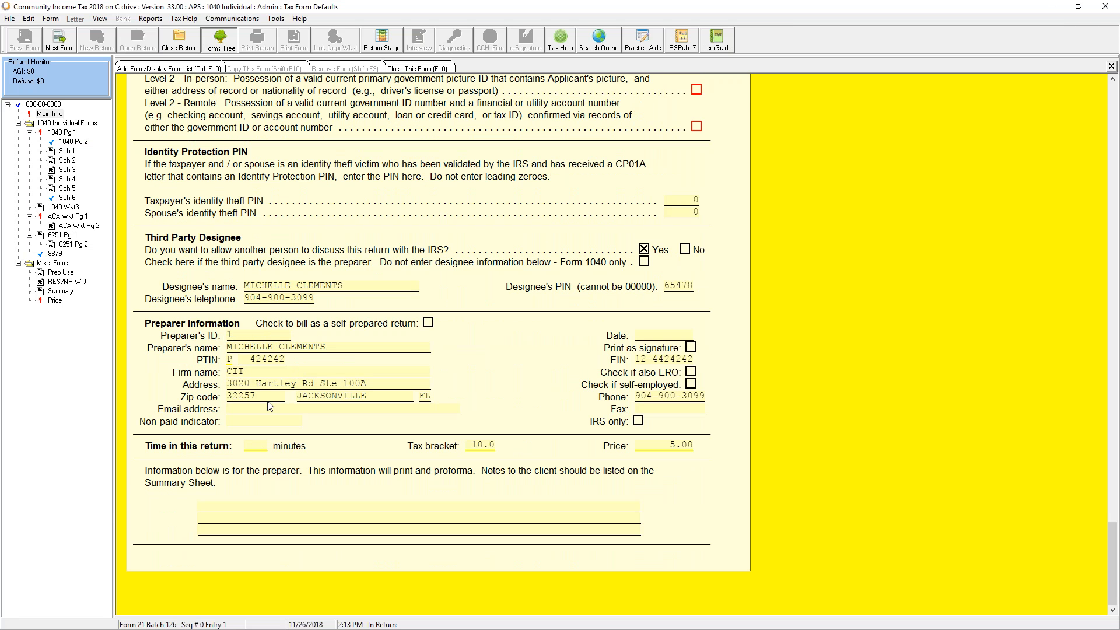
pyautogui.click(268, 337)
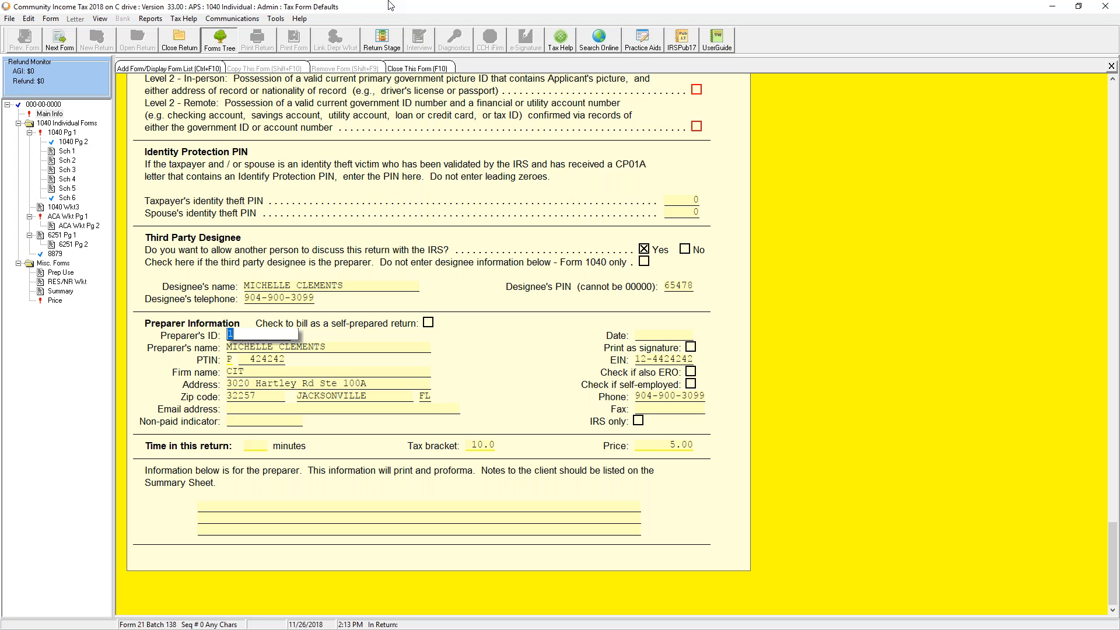
pyautogui.click(191, 44)
# Open Return Explorer from Utilities/Setup Assistant and list the Tax Form Defaults files
pyautogui.click(276, 20)
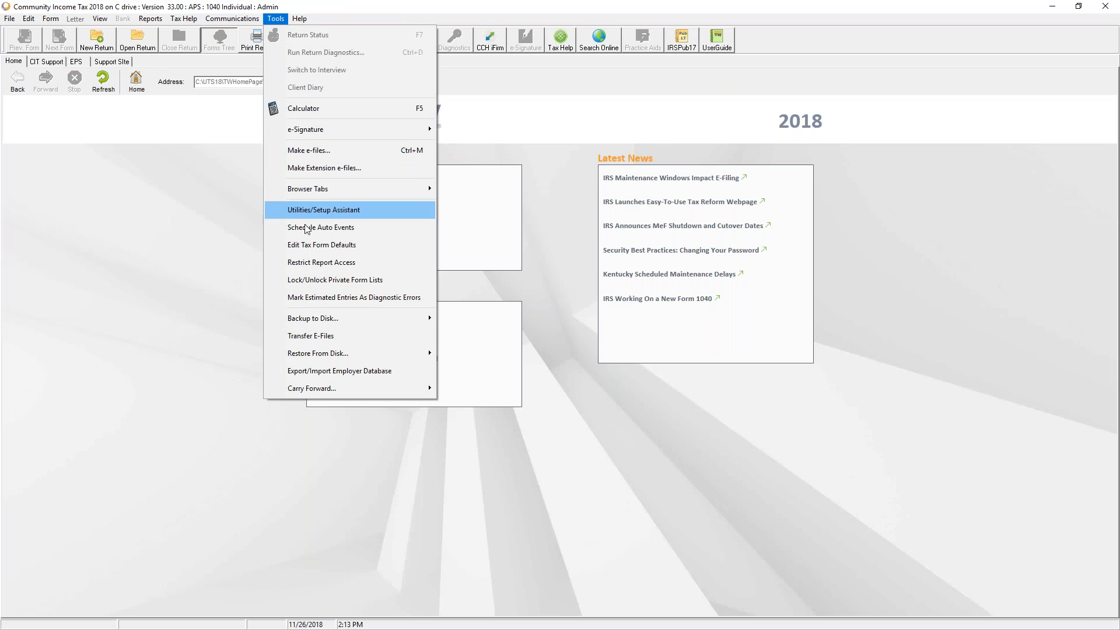
pyautogui.click(313, 208)
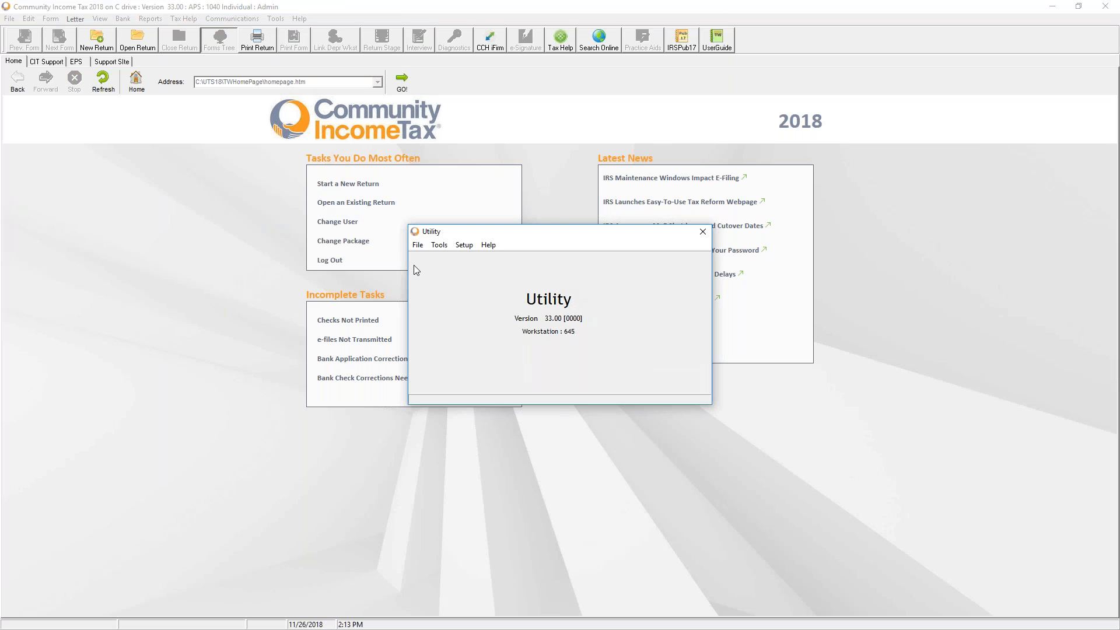
pyautogui.click(418, 245)
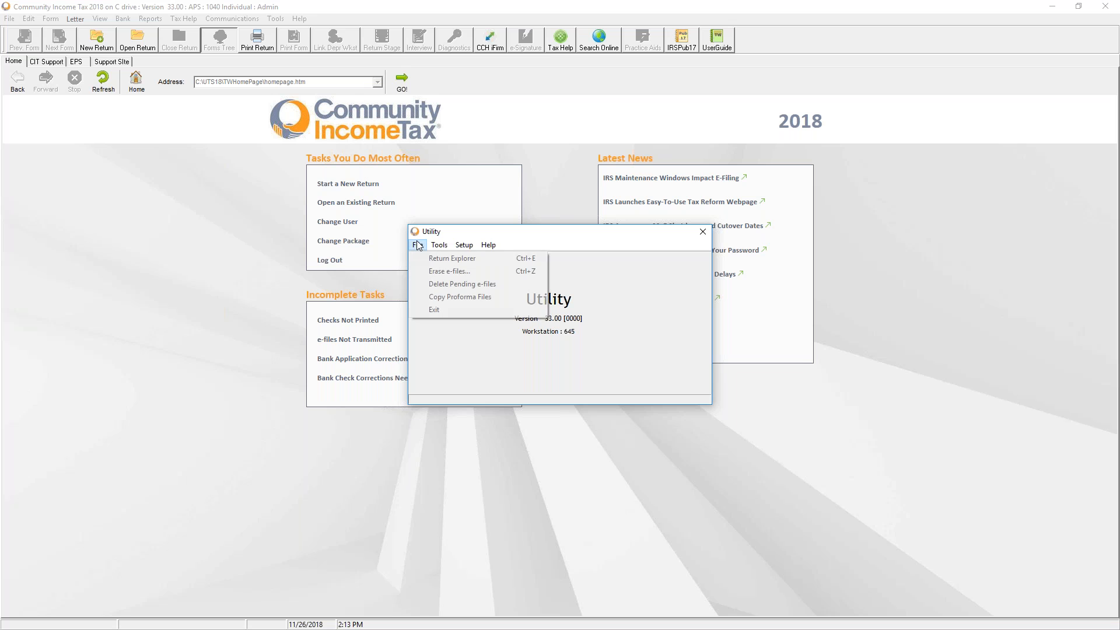
pyautogui.click(441, 262)
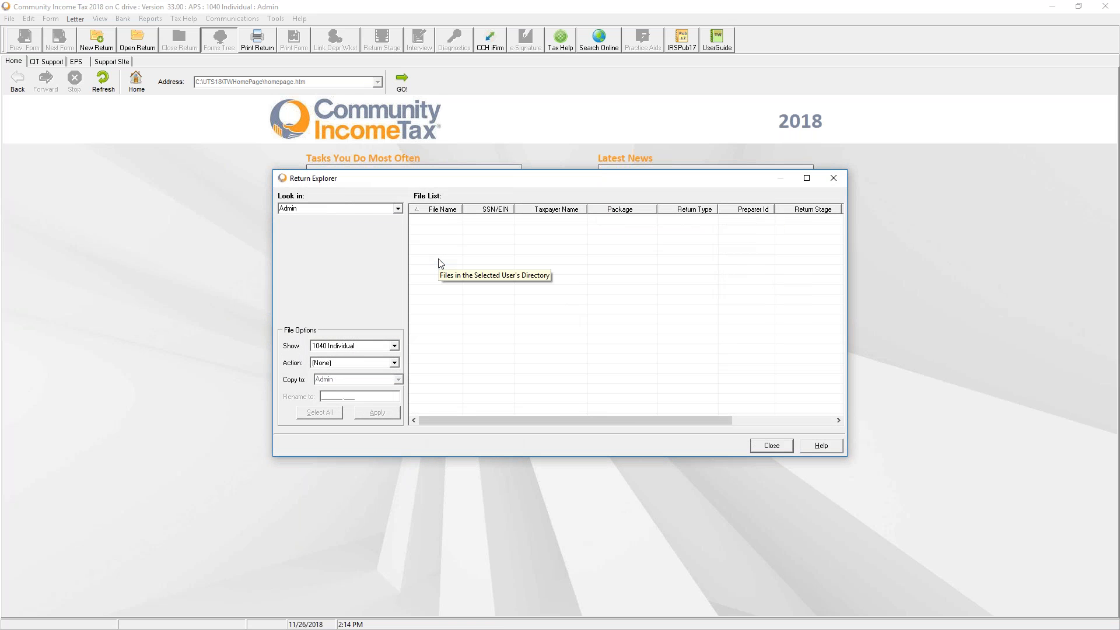
pyautogui.click(339, 346)
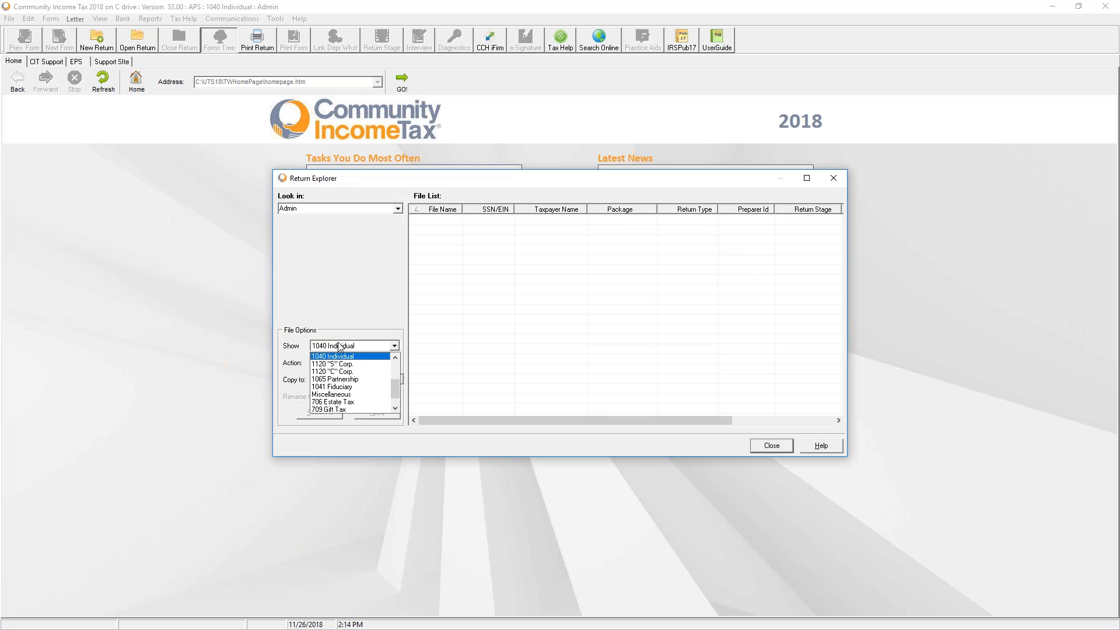
pyautogui.scroll(2, 370, 355)
pyautogui.scroll(1, 369, 357)
pyautogui.click(360, 364)
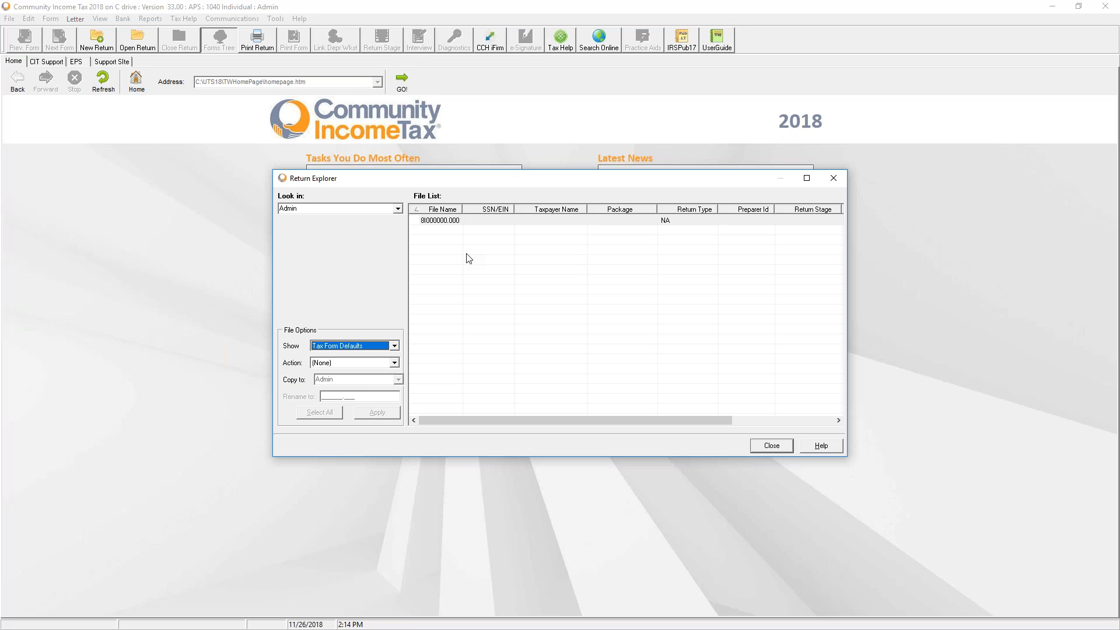
# Set the action to Copy Files to another user's location, then close Return Explorer
pyautogui.click(333, 362)
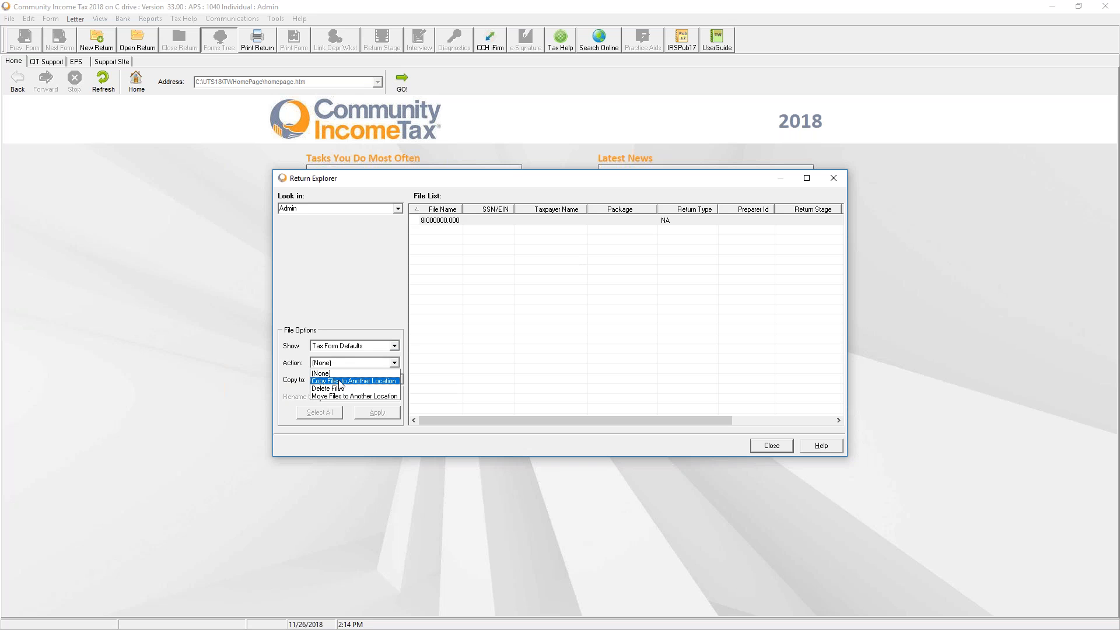
pyautogui.click(340, 381)
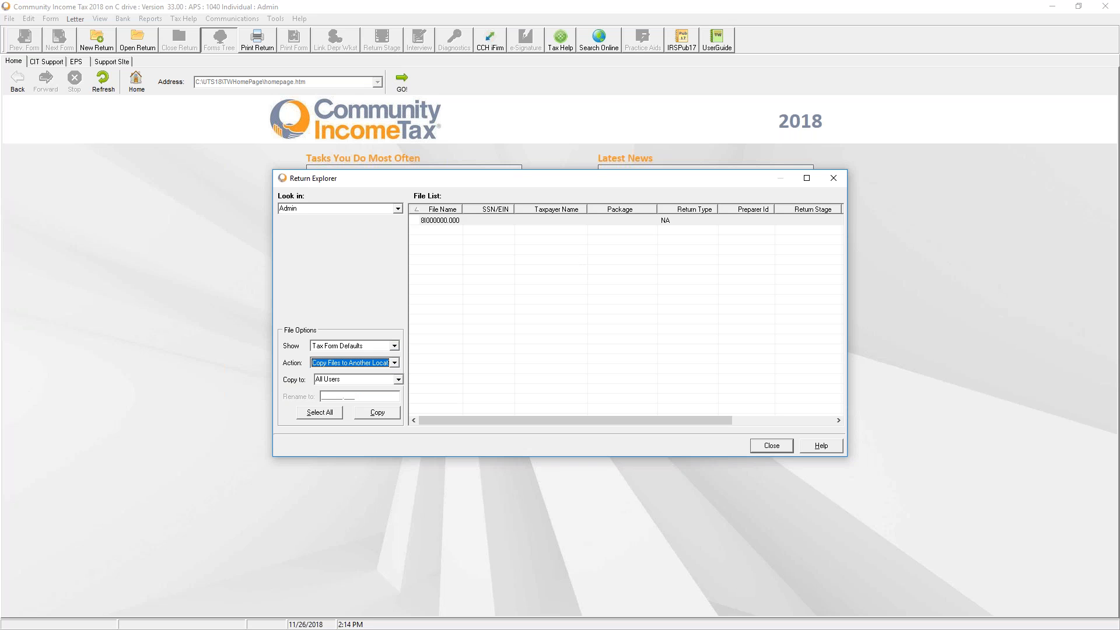
pyautogui.click(399, 380)
pyautogui.click(347, 421)
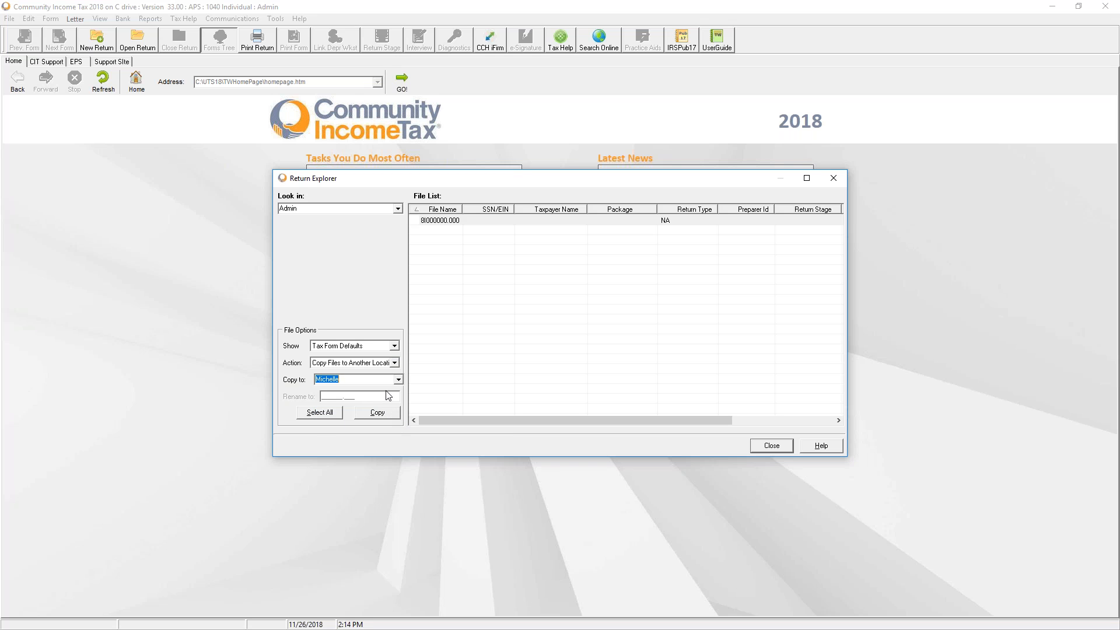
pyautogui.click(395, 346)
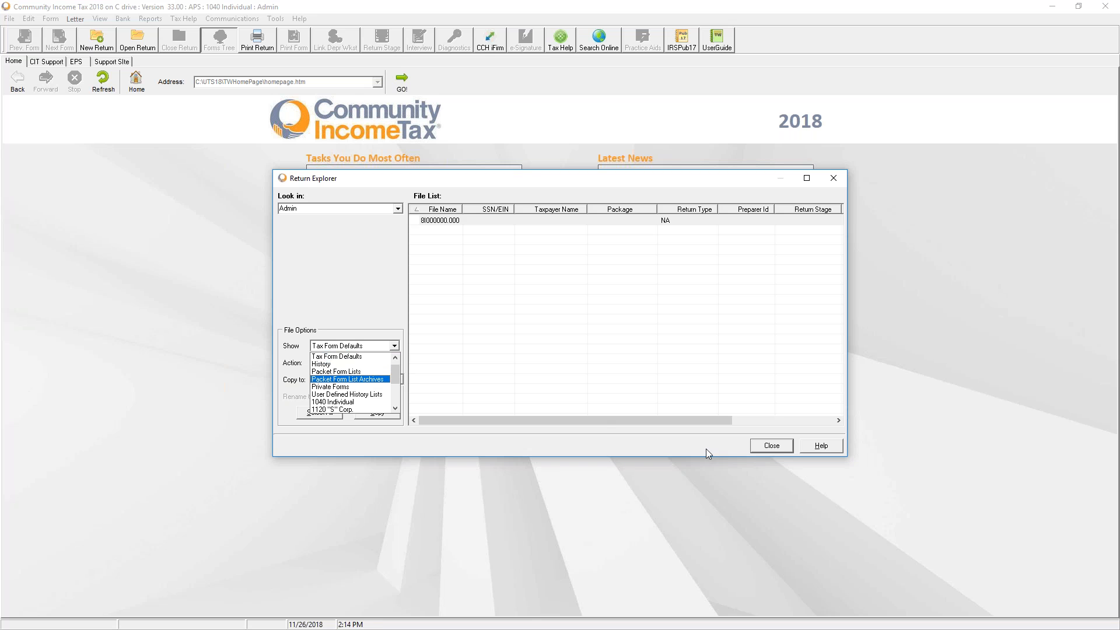
pyautogui.click(769, 446)
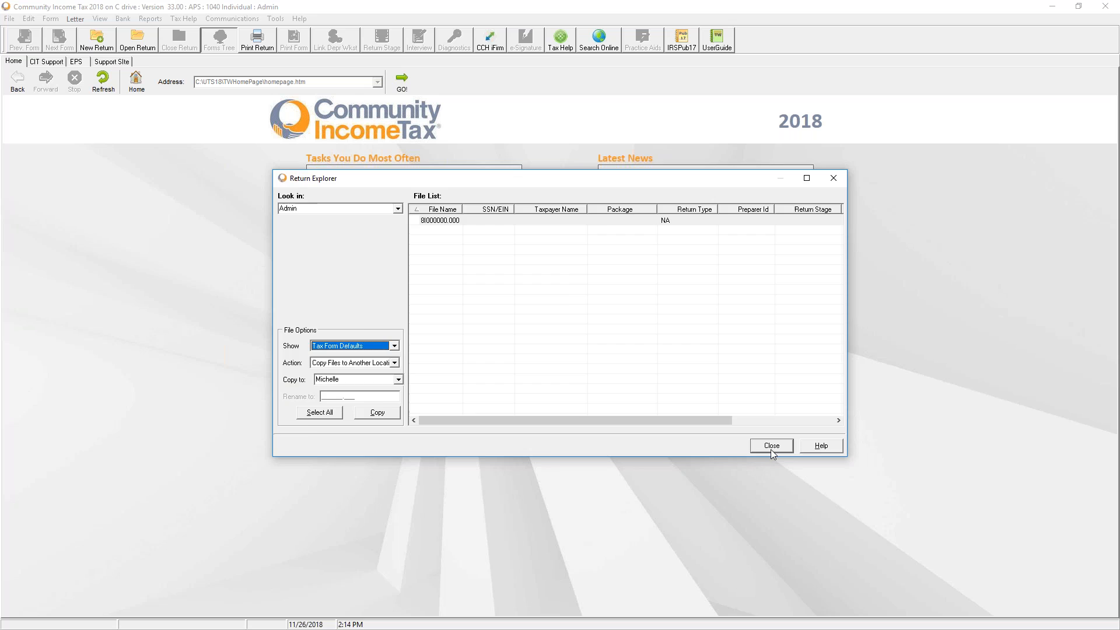
pyautogui.click(771, 446)
# Close the Utility window and view the CIT Support and EPS Financial sign-in pages
pyautogui.click(704, 232)
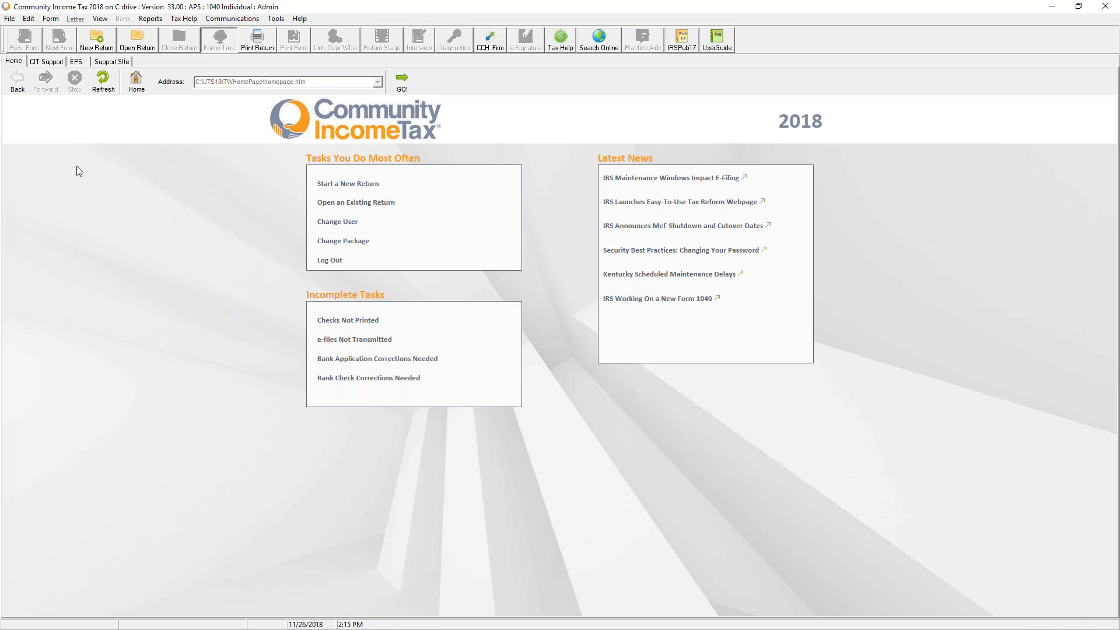
pyautogui.click(49, 62)
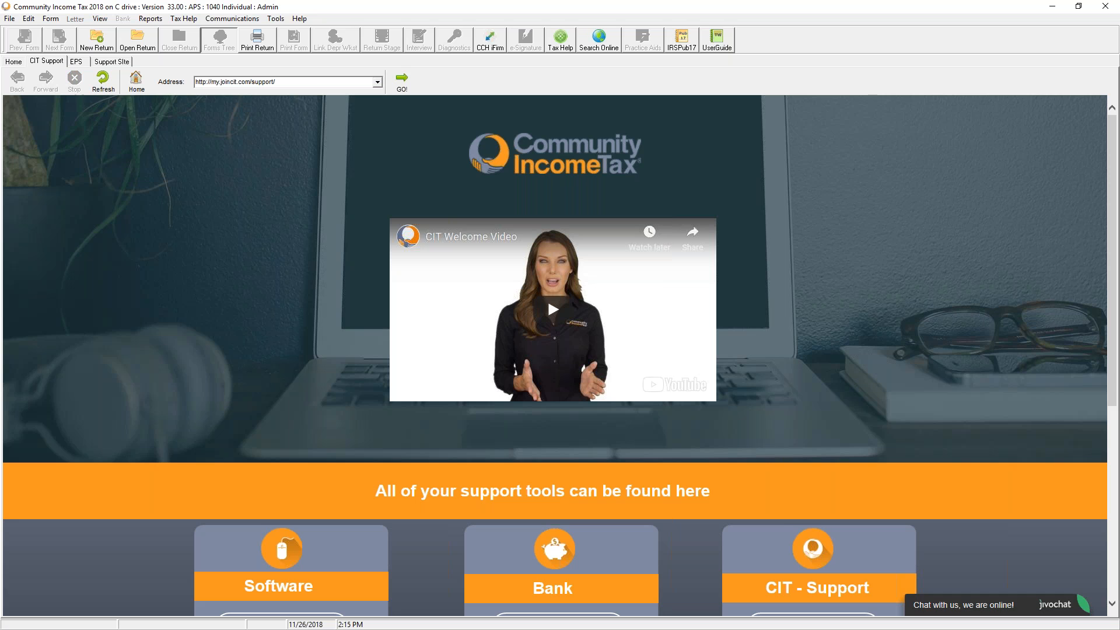
pyautogui.click(74, 63)
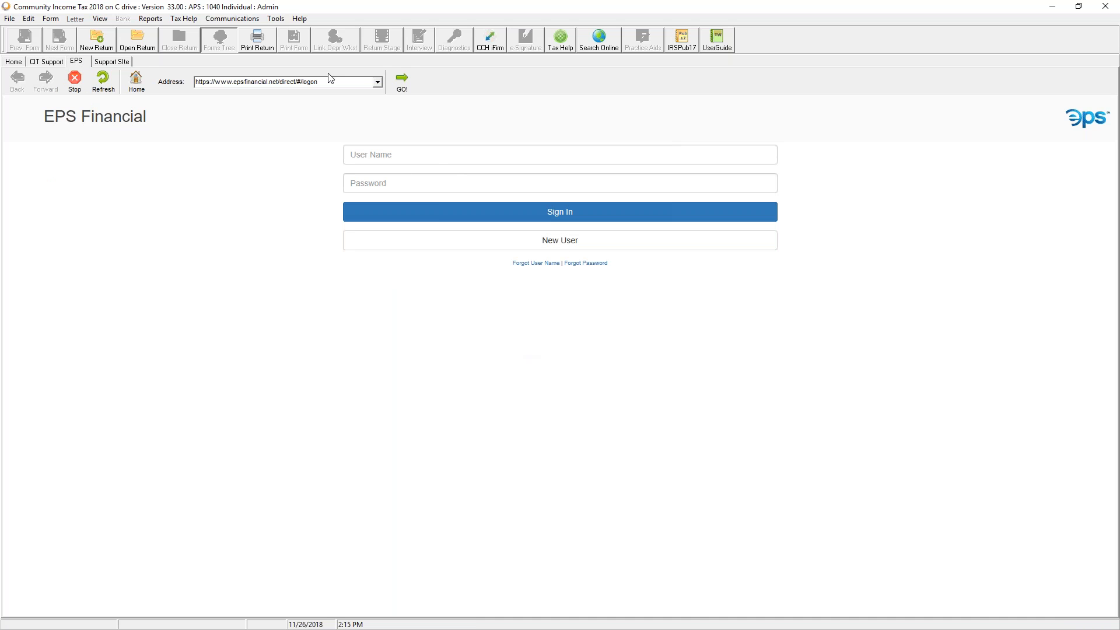
pyautogui.click(276, 20)
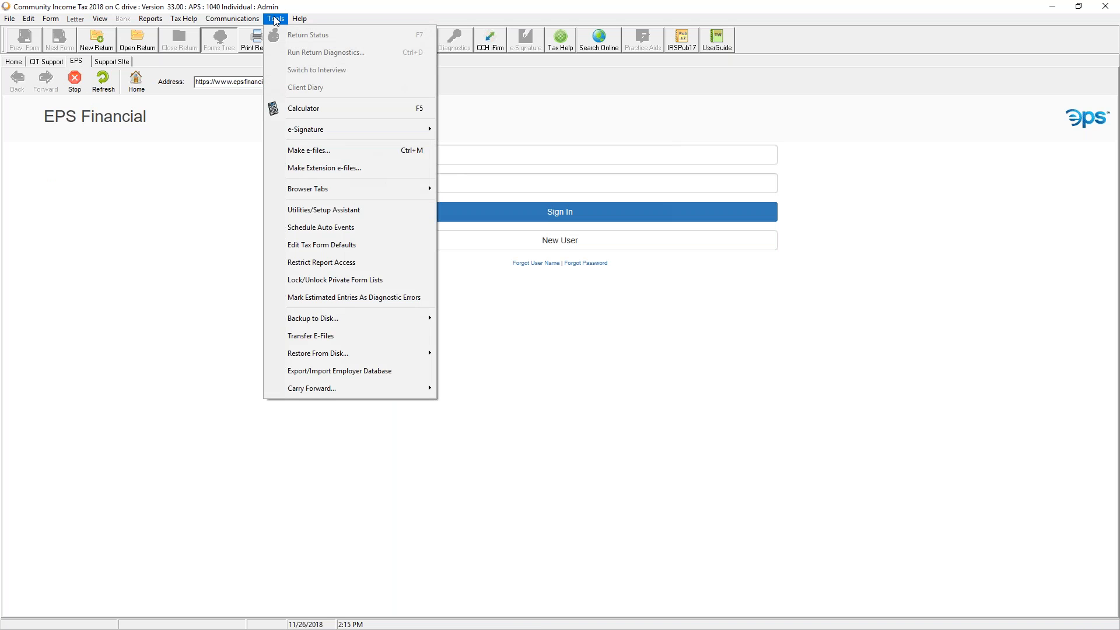
# Cancel adding a new browser tab and show the TaxWise Solution Center on the Support Site tab
pyautogui.moveTo(328, 198)
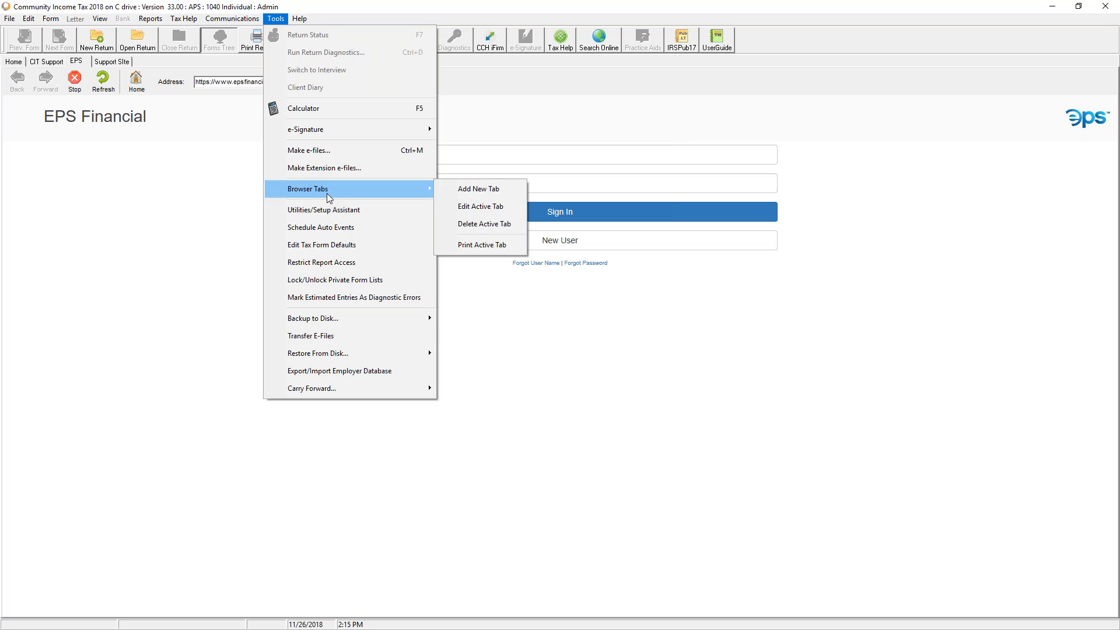
pyautogui.click(492, 191)
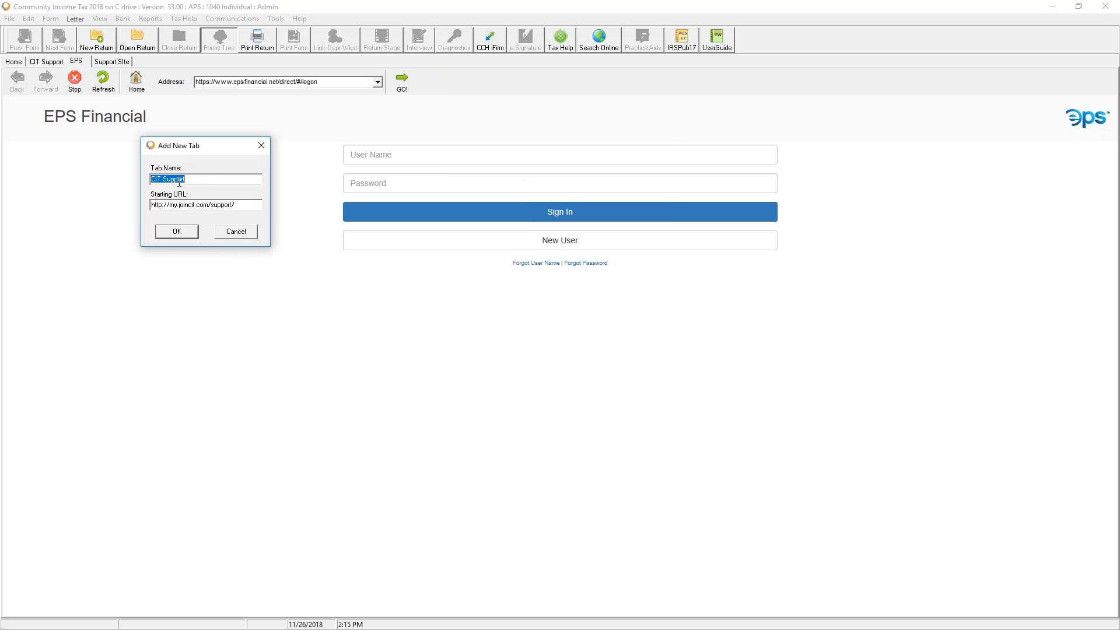
pyautogui.click(236, 231)
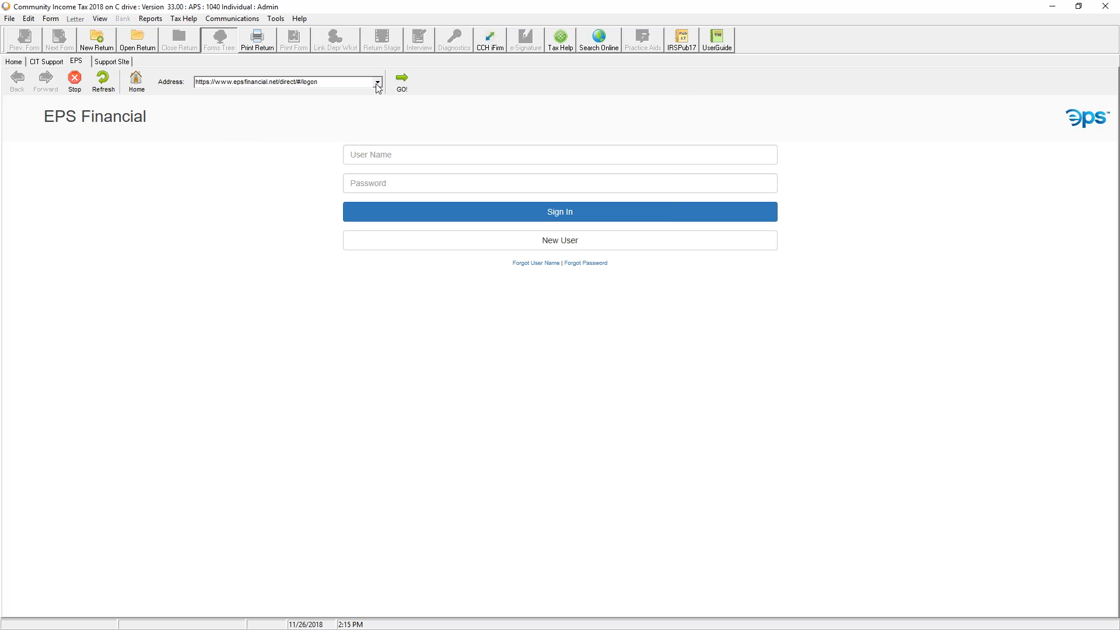
pyautogui.click(117, 62)
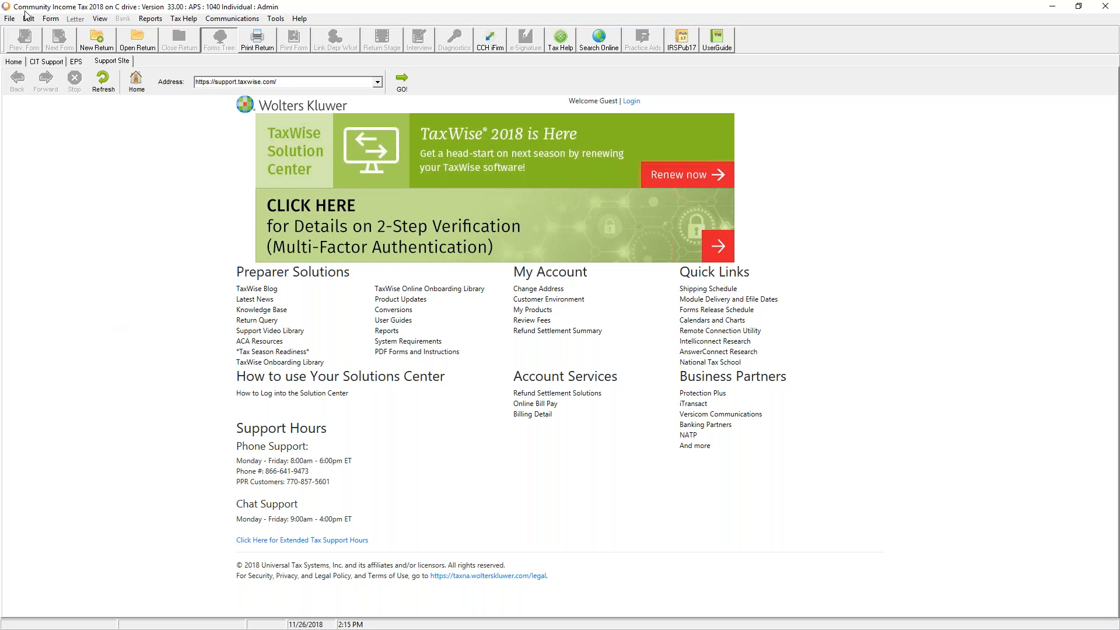
# Go back to the Home tab with the 2018 common tasks and latest news
pyautogui.click(18, 60)
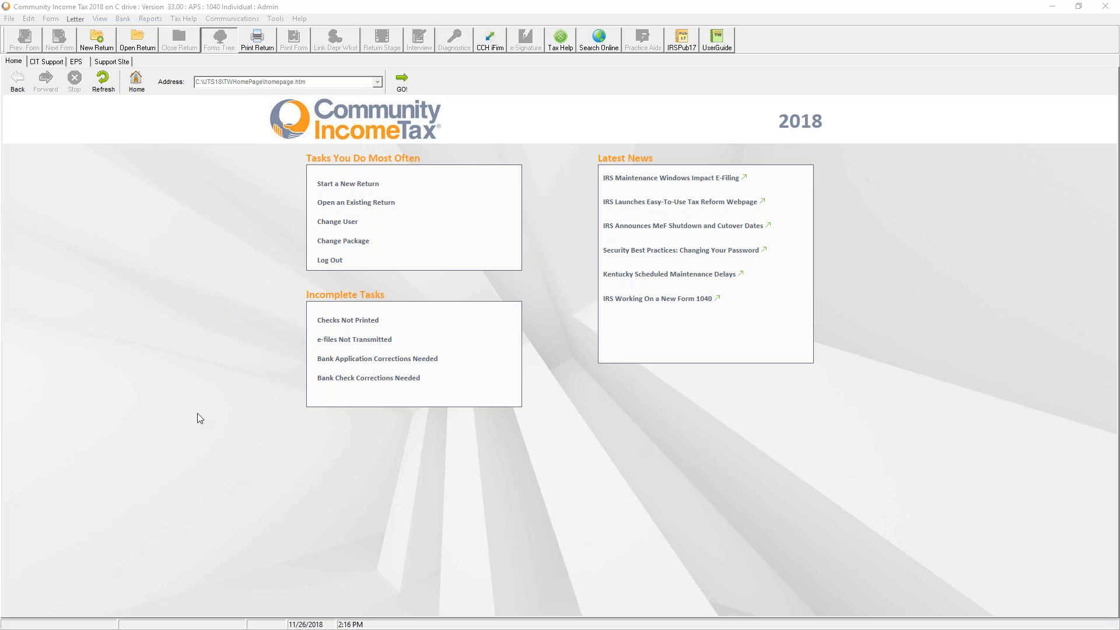
# Sign in as Guest with the Guest password, then start a new return
pyautogui.click(326, 223)
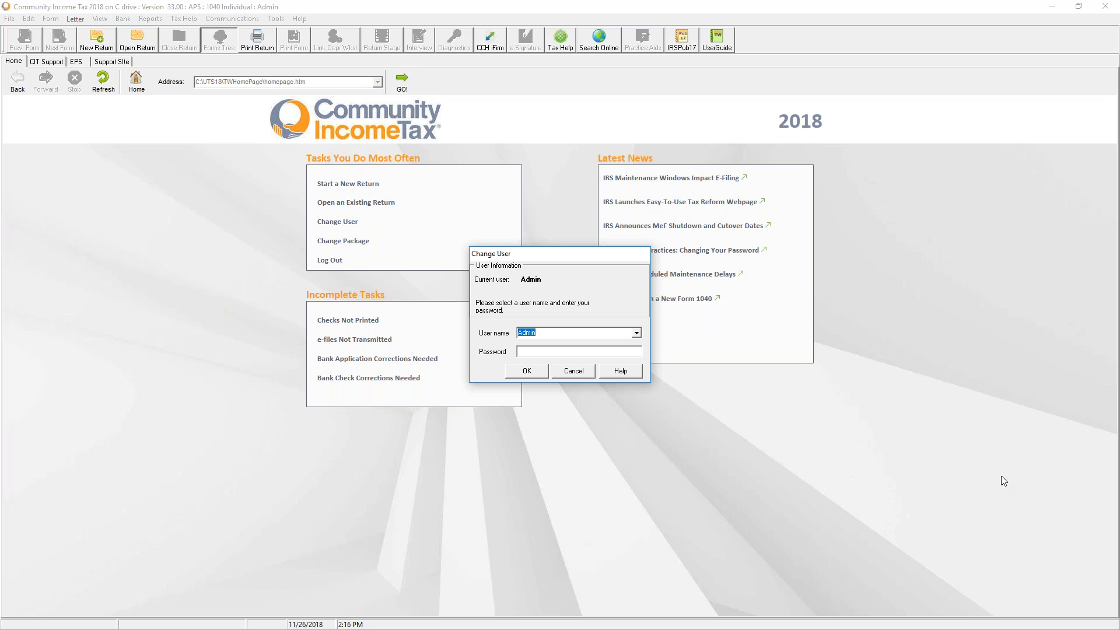
pyautogui.click(638, 334)
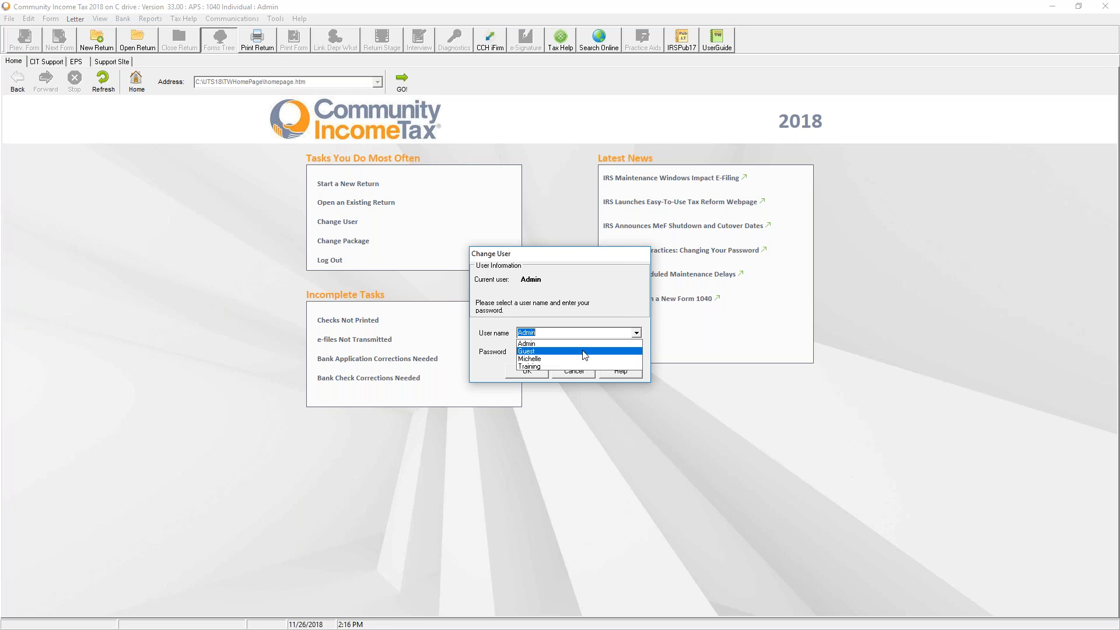
pyautogui.click(570, 358)
pyautogui.click(557, 350)
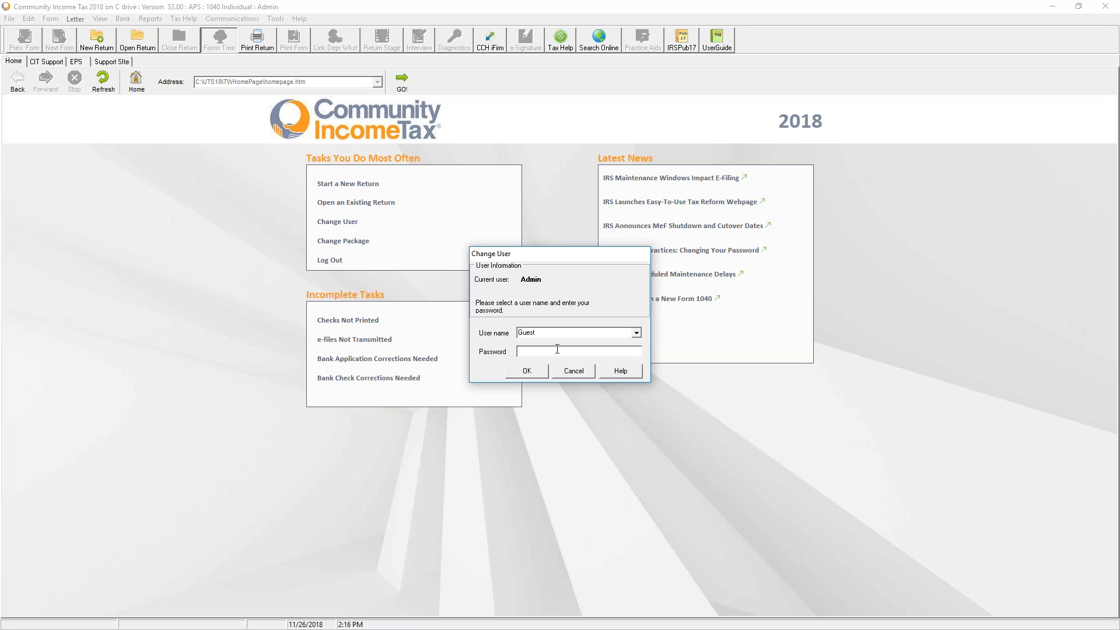
pyautogui.write('*******')
pyautogui.click(527, 371)
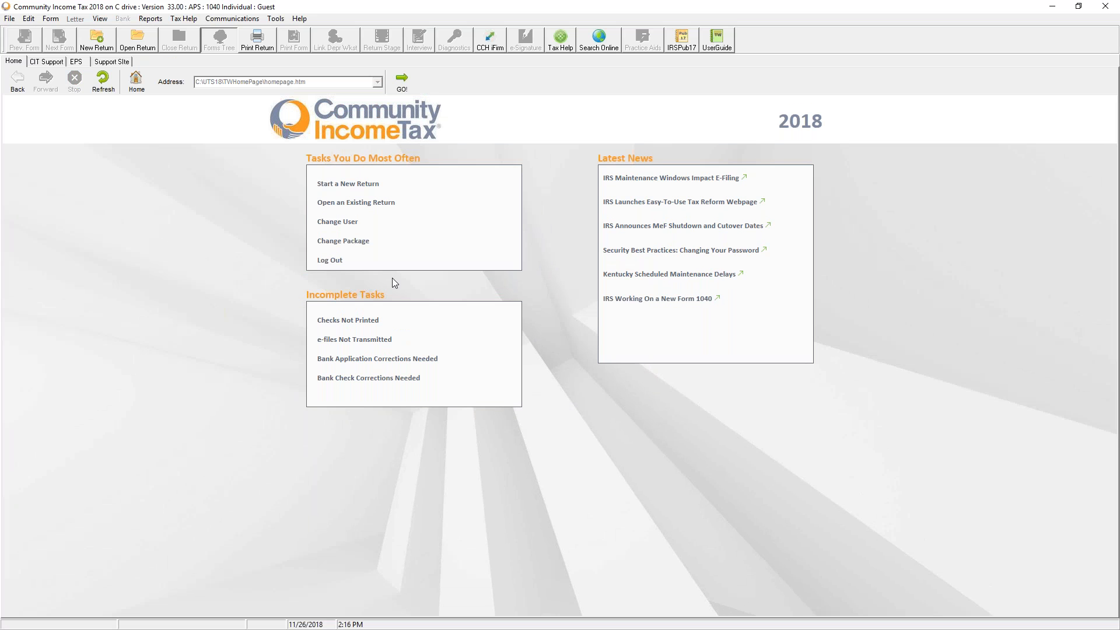
pyautogui.click(330, 186)
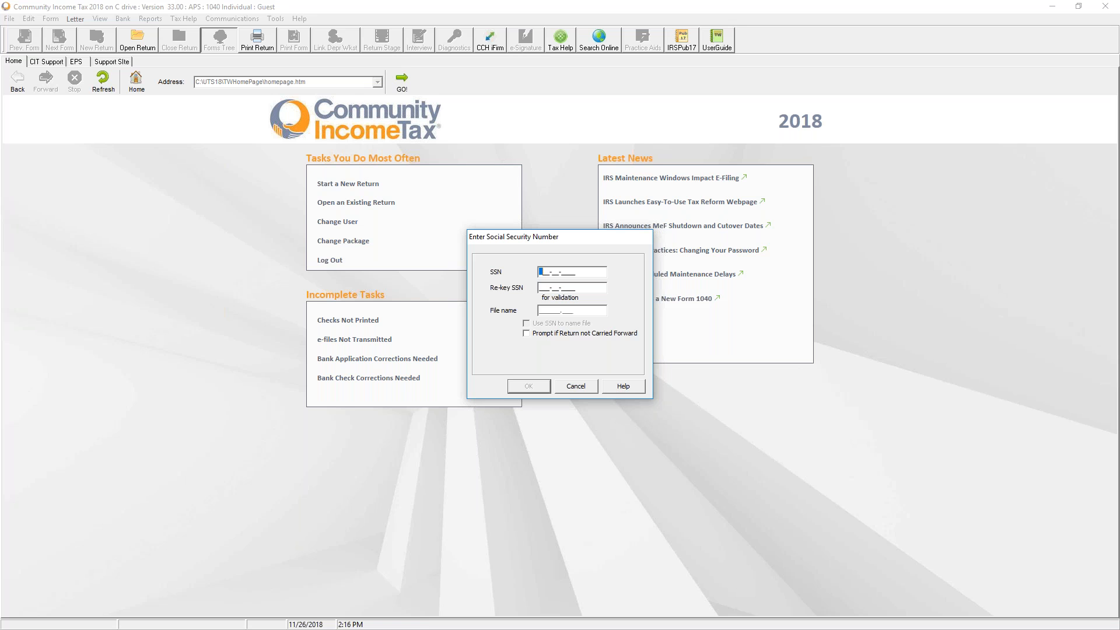
# Cancel the SSN prompt, open and scroll the first existing return, then close it
pyautogui.click(575, 386)
pyautogui.click(343, 207)
pyautogui.click(229, 205)
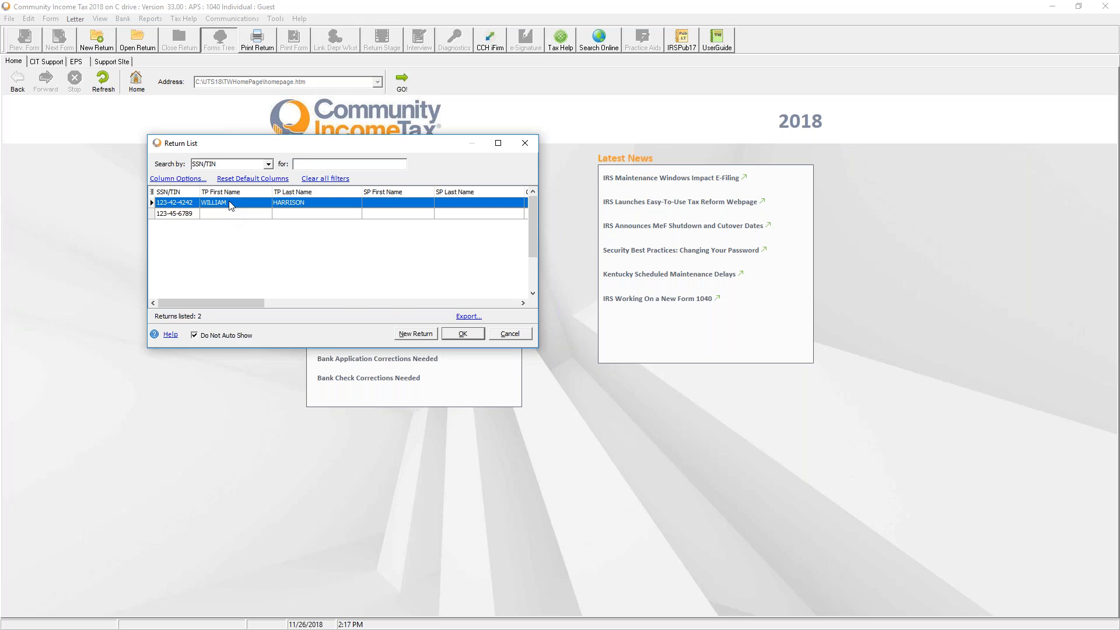
pyautogui.doubleClick(230, 205)
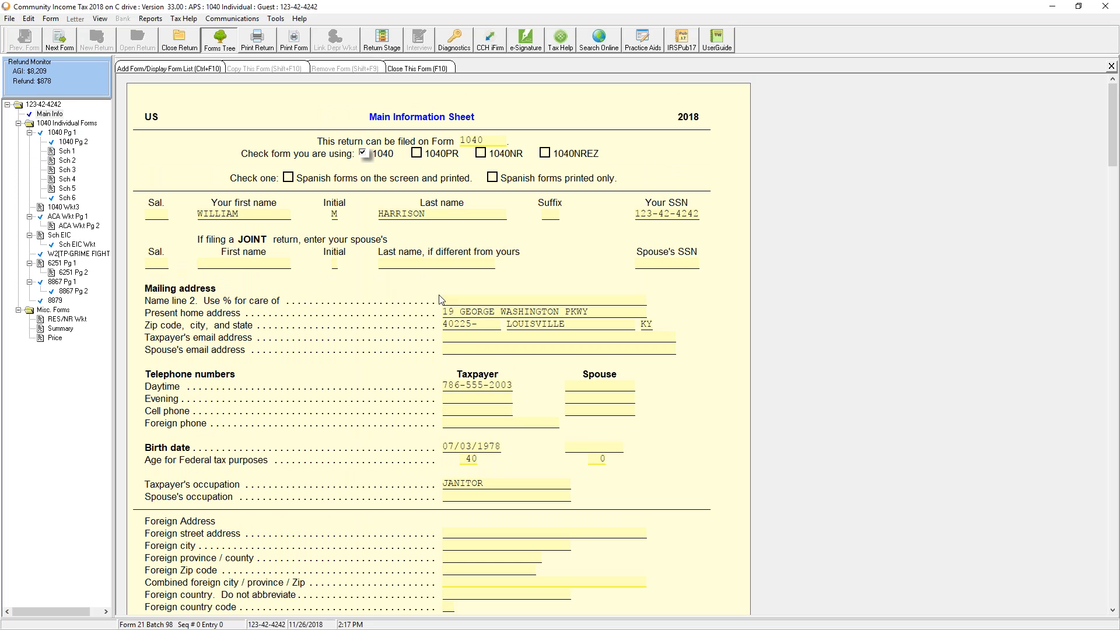
pyautogui.scroll(-15, 440, 299)
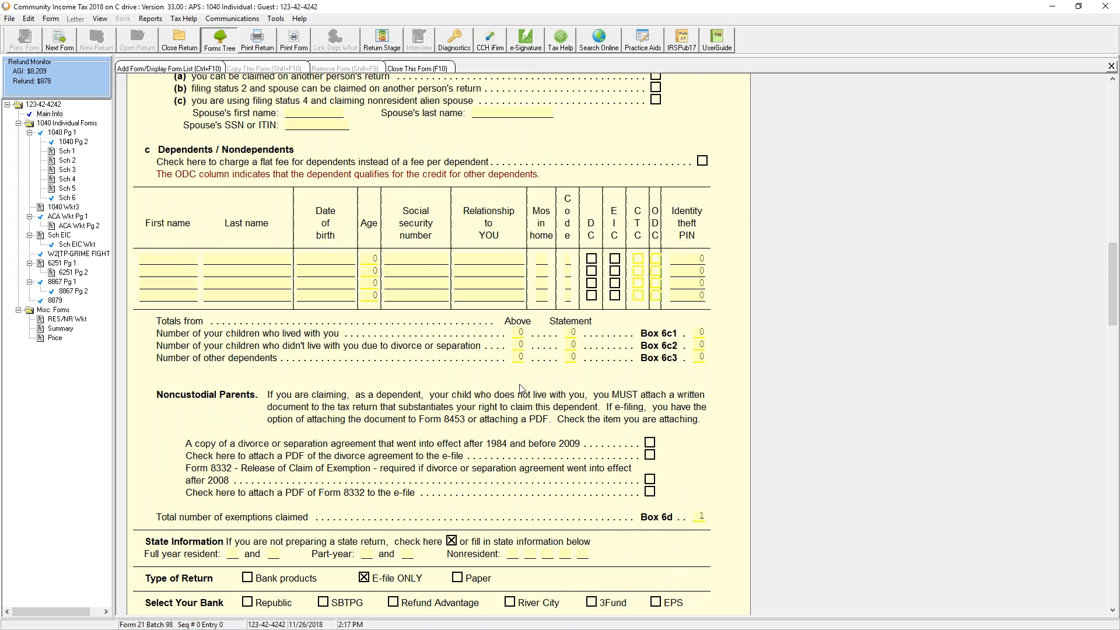
pyautogui.scroll(-3, 521, 389)
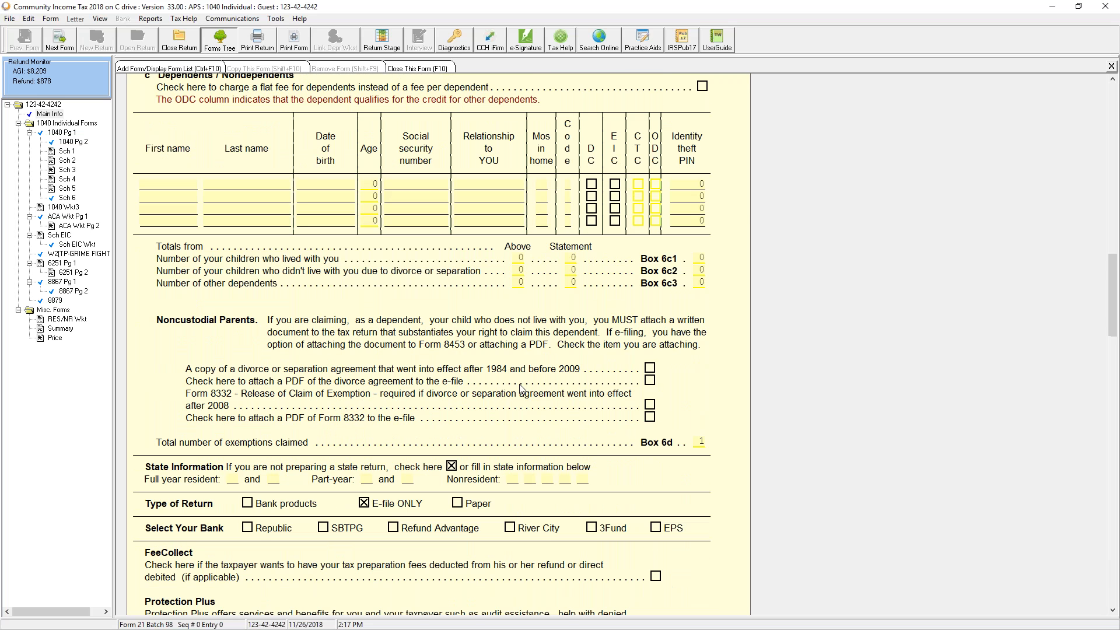
pyautogui.click(180, 40)
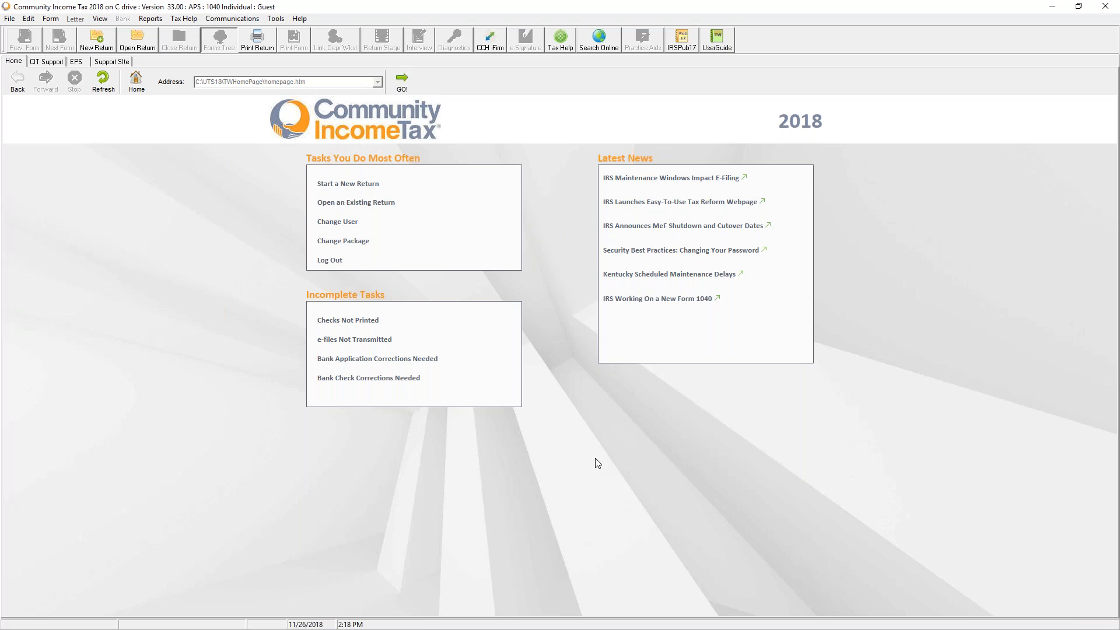
# Look over the File menu's Import options and the Communications menu, then switch to Chrome
pyautogui.click(18, 19)
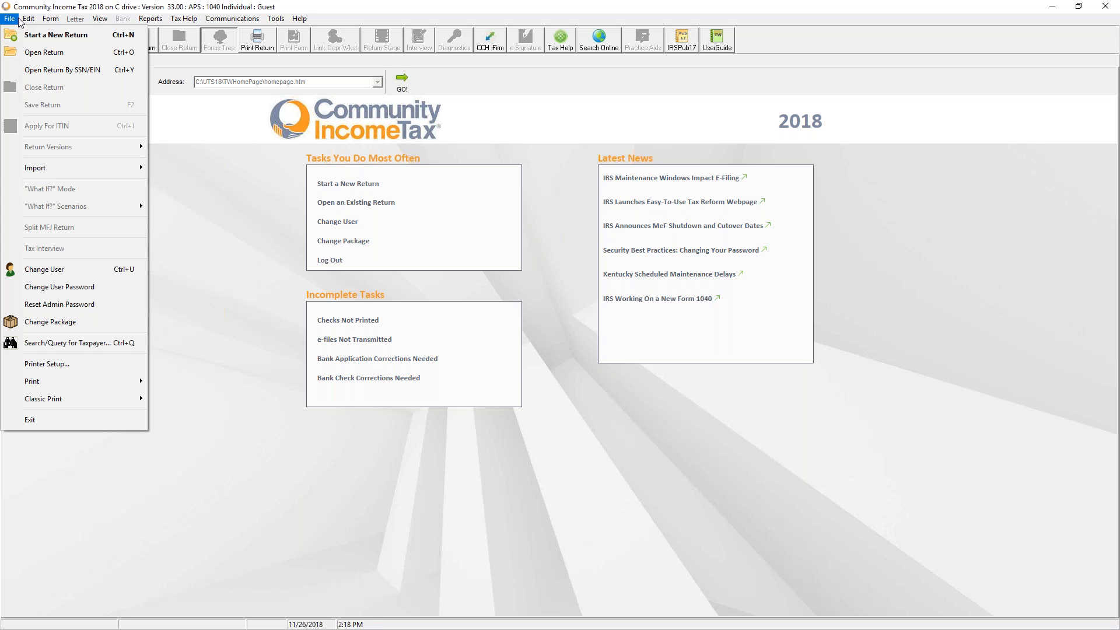
pyautogui.moveTo(46, 169)
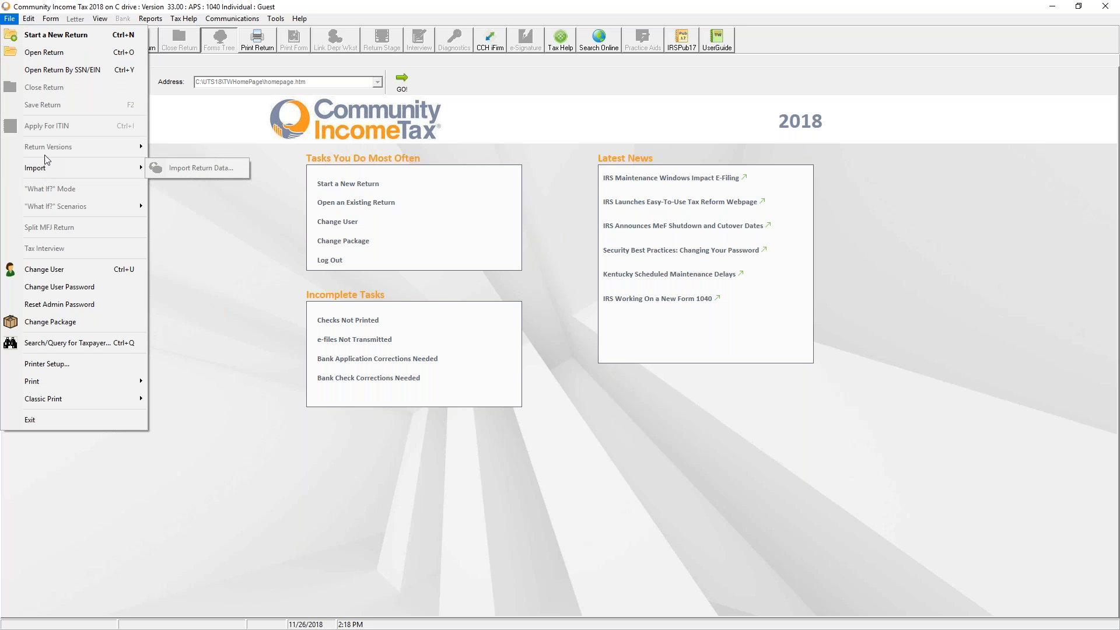
pyautogui.click(224, 322)
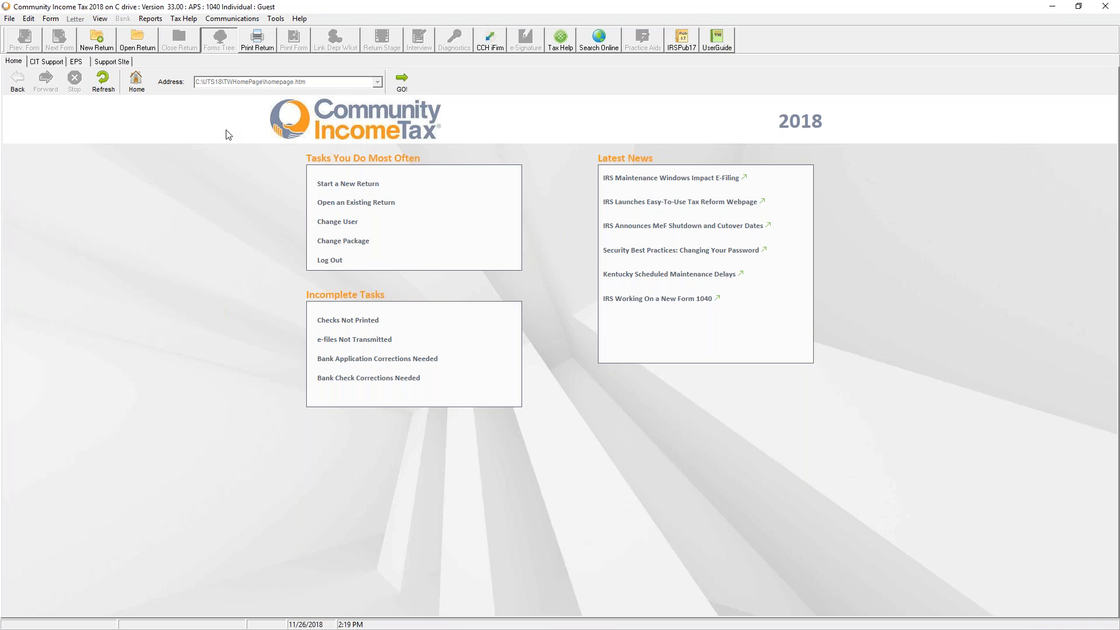
pyautogui.click(243, 19)
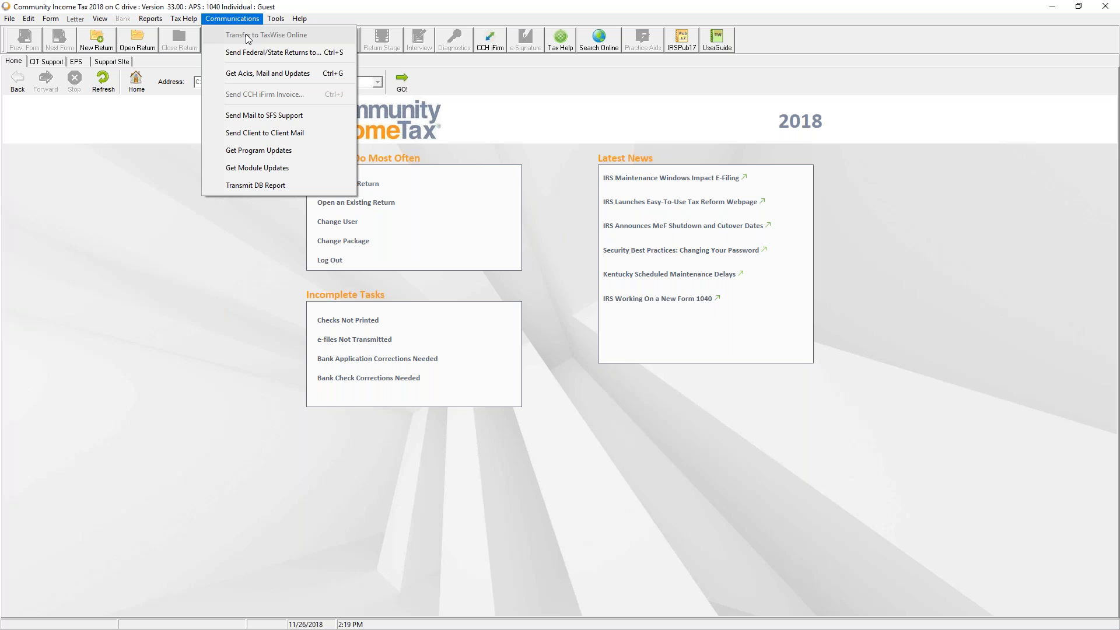
pyautogui.press('Escape')
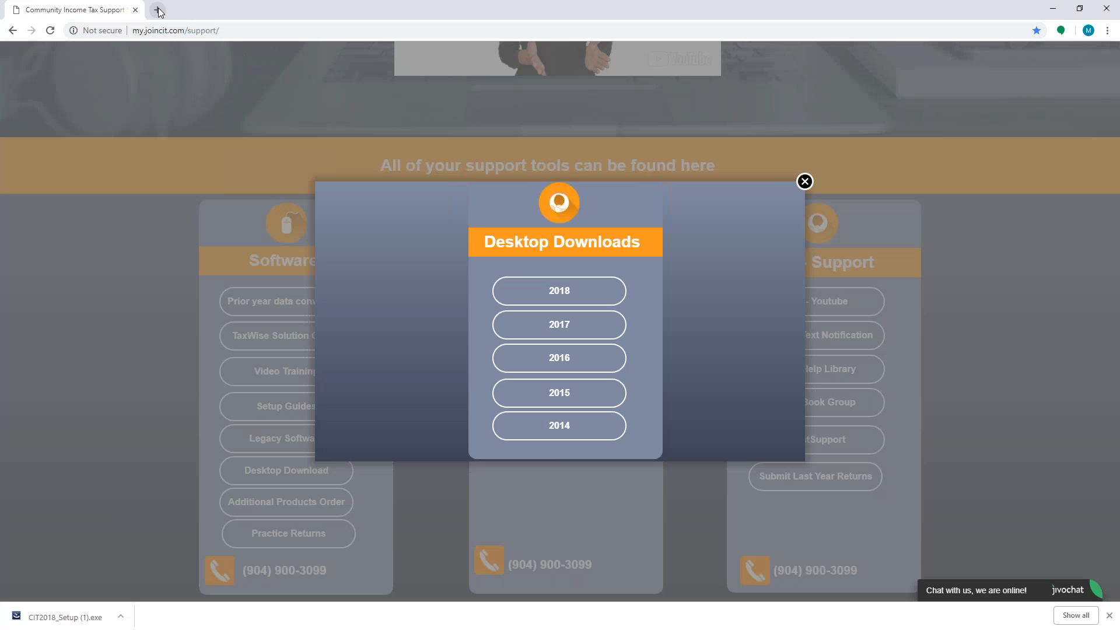
# In a new tab, open TaxWise Online's Tax Returns list and view its More Actions options
pyautogui.click(158, 11)
pyautogui.write('tw')
pyautogui.click(155, 54)
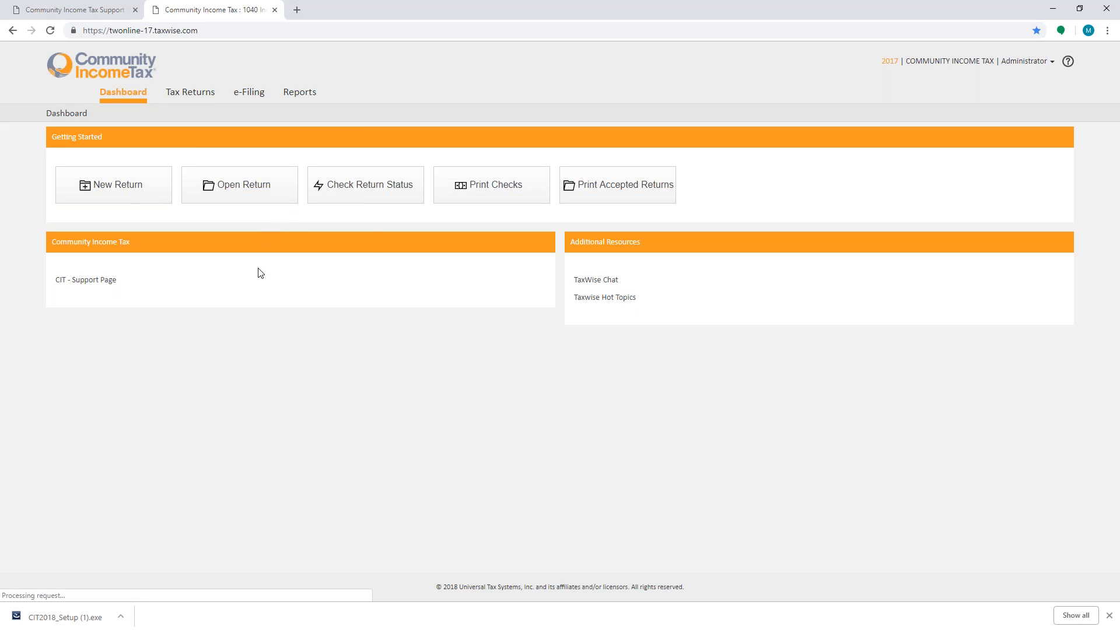
pyautogui.click(193, 93)
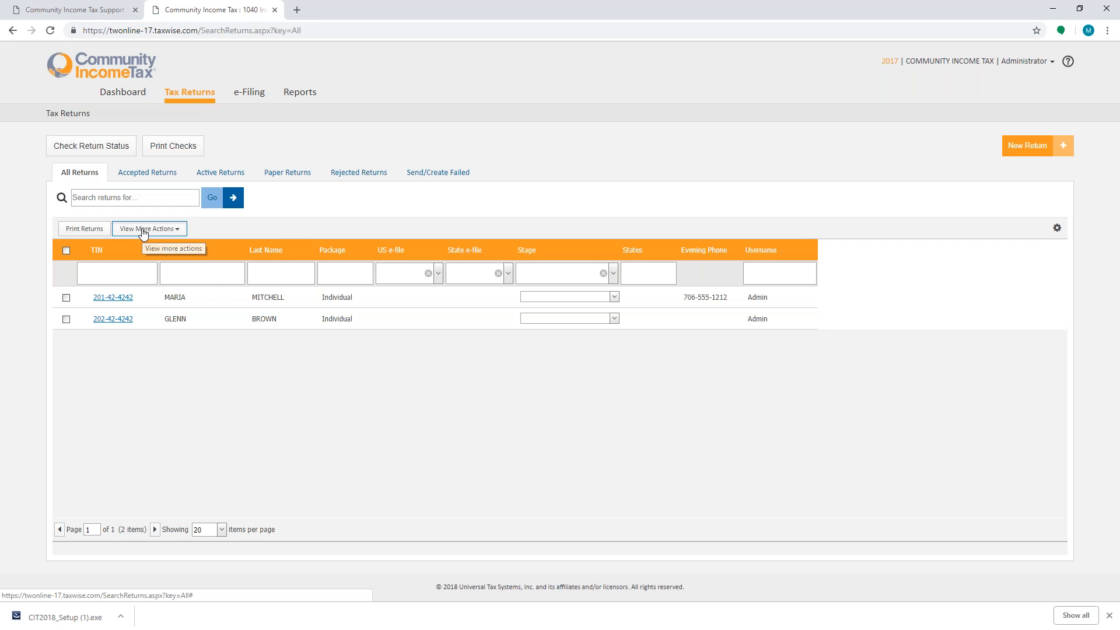
pyautogui.click(143, 230)
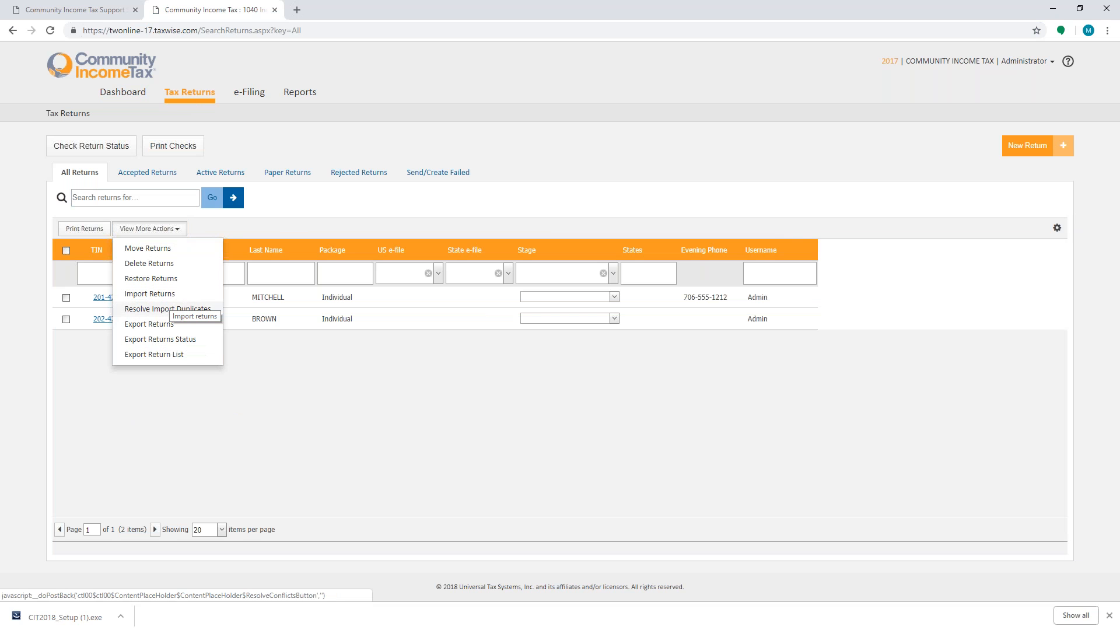
pyautogui.click(507, 473)
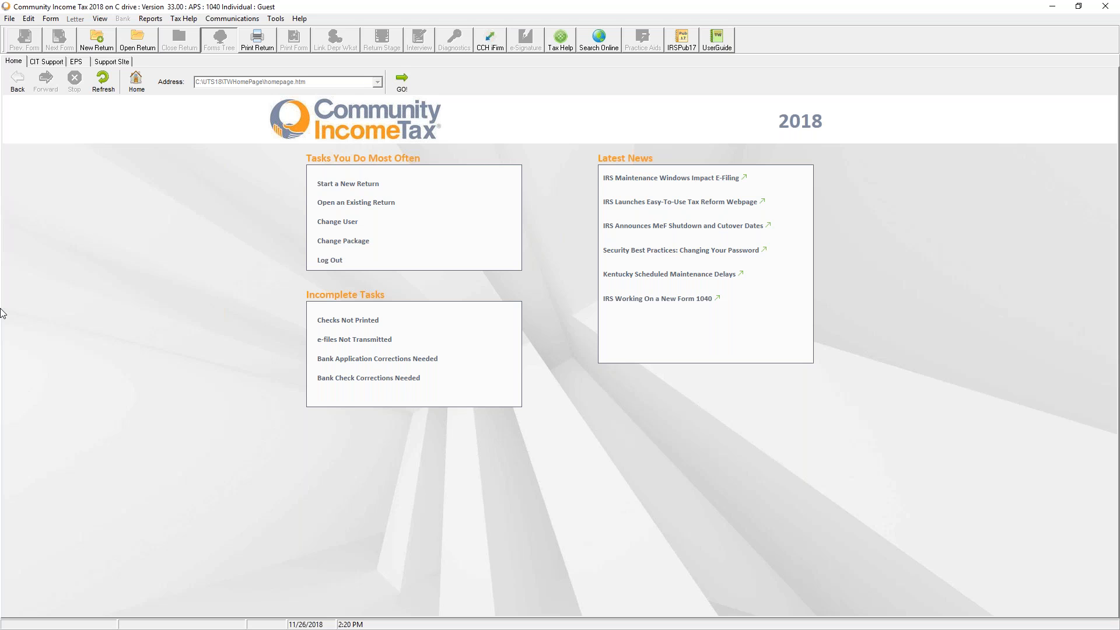
# Open File > Search/Query for Taxpayer, close it, then point to File > Print
pyautogui.click(10, 19)
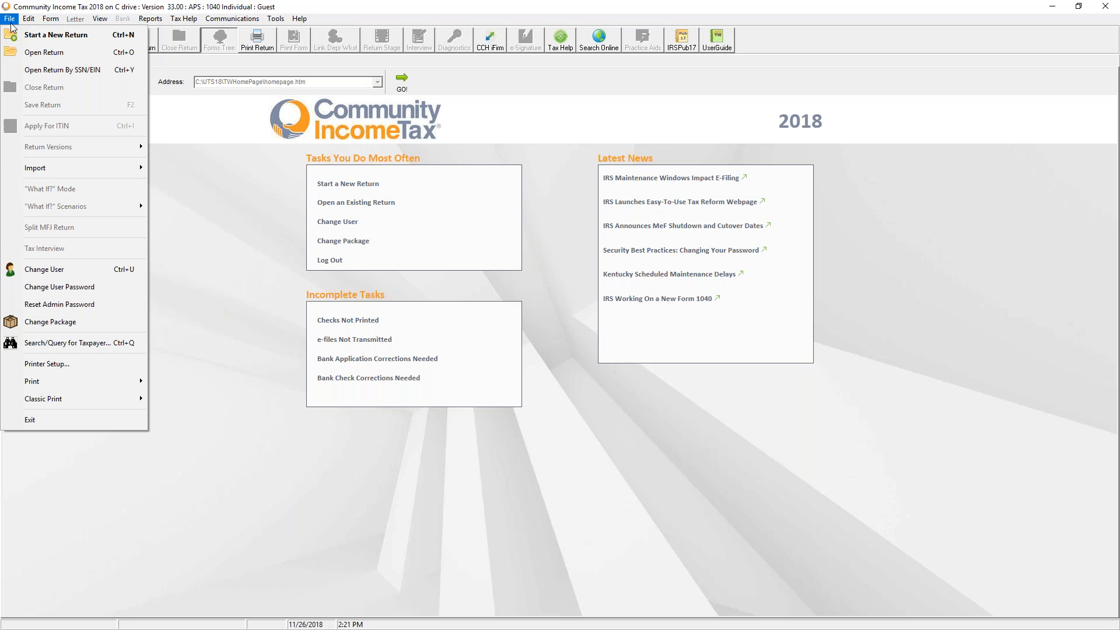
pyautogui.click(106, 346)
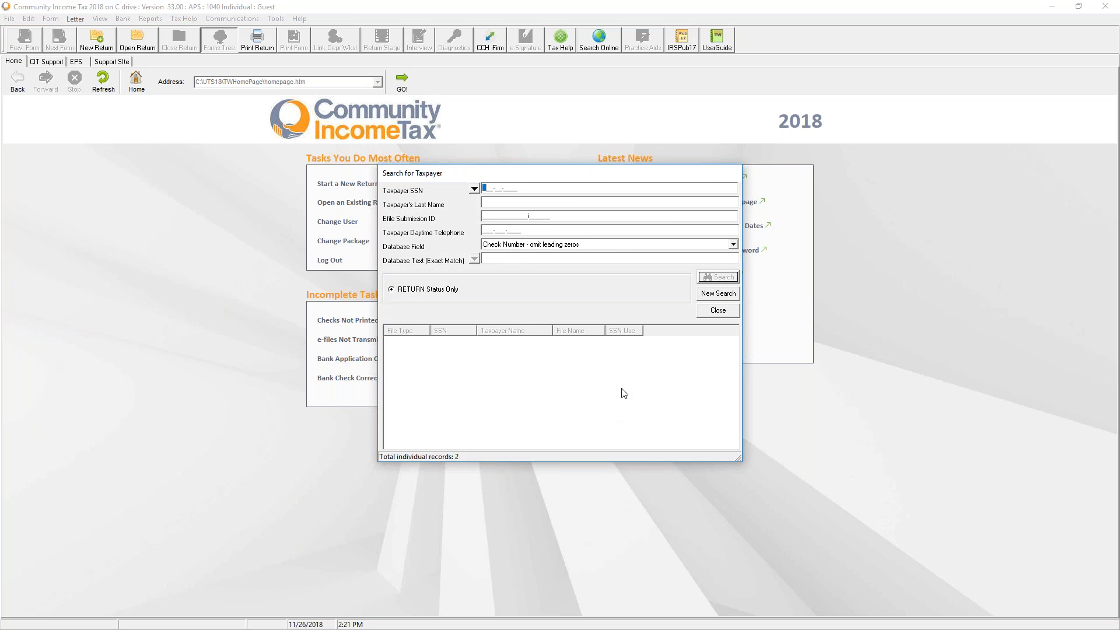
pyautogui.click(714, 312)
pyautogui.click(10, 19)
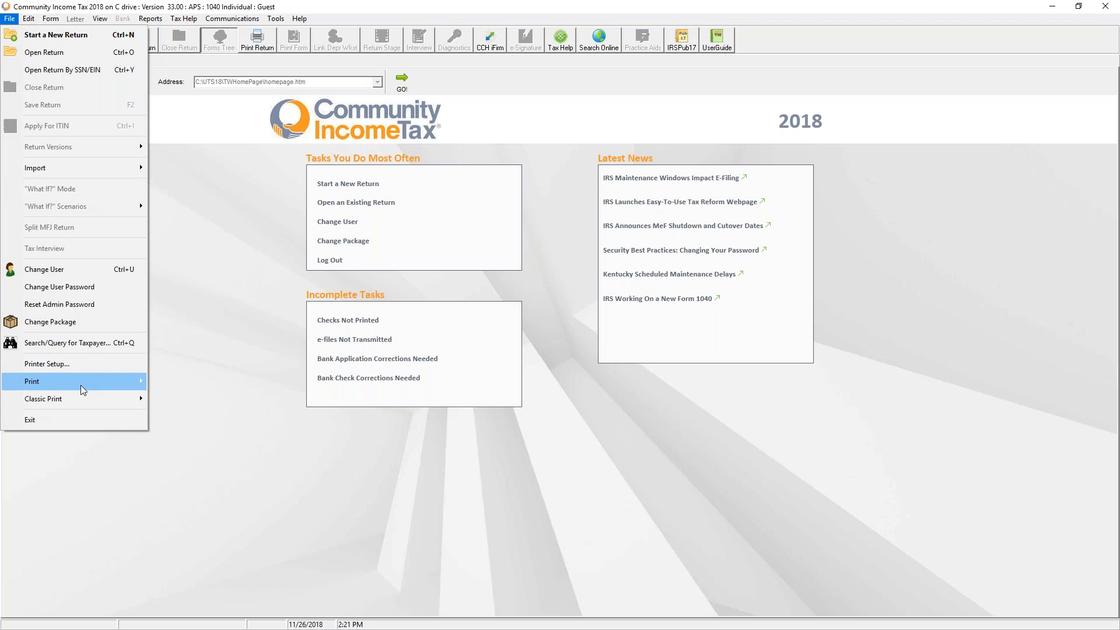
pyautogui.moveTo(81, 386)
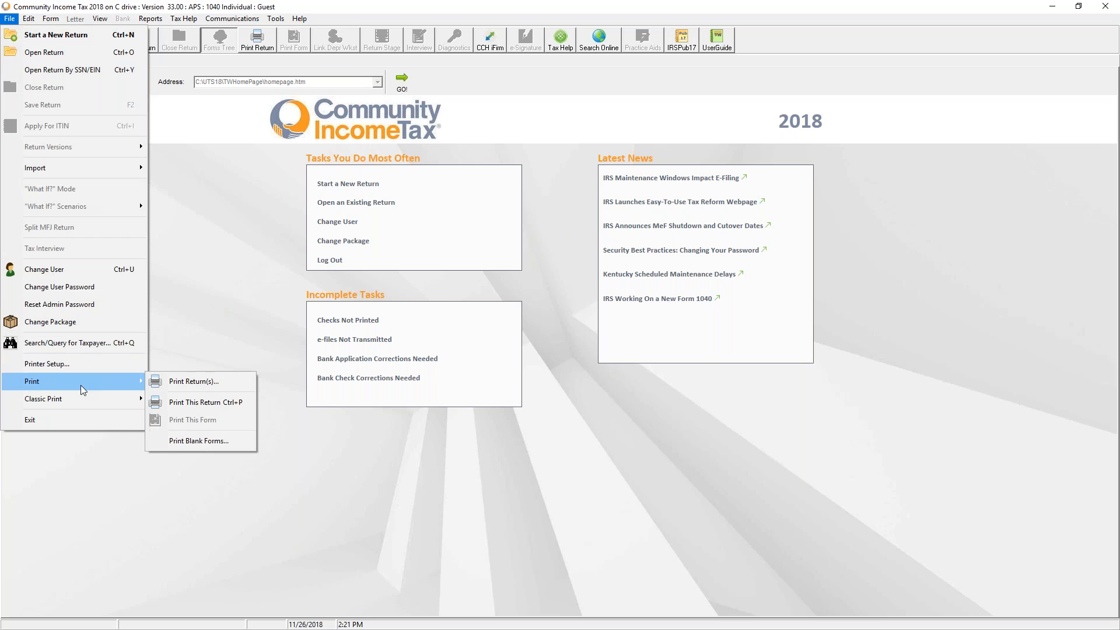
# Bring up Print Return(s), which lists two in-progress 1040 returns, and cancel without printing
pyautogui.click(198, 381)
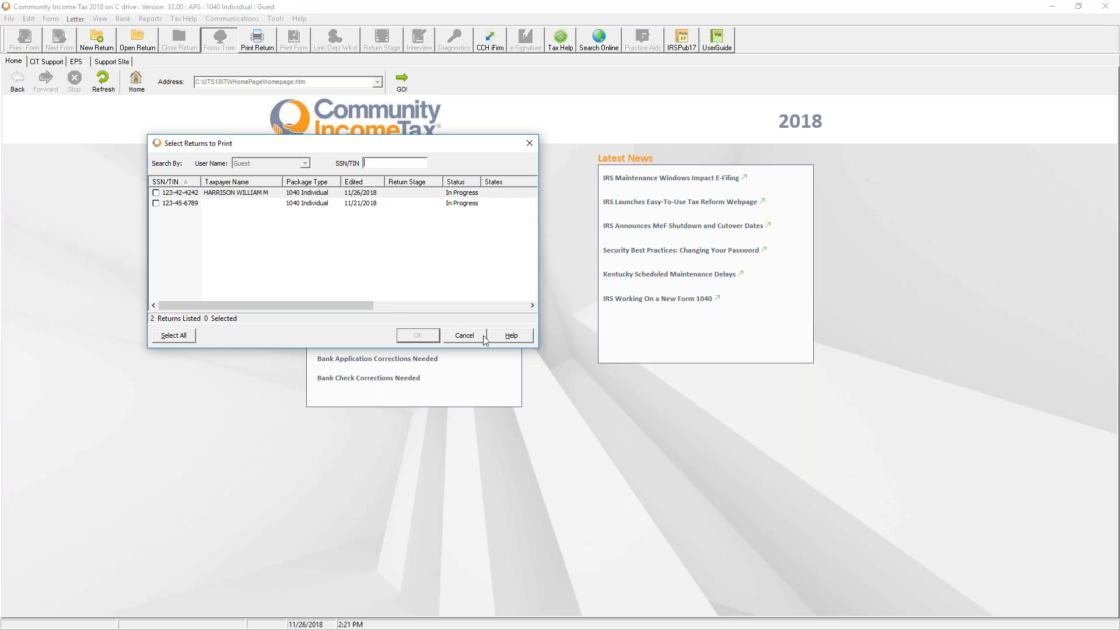
pyautogui.click(465, 336)
# Glance at the Edit menu, then reopen the first 1040 return ($878 refund) from the Return List
pyautogui.click(29, 18)
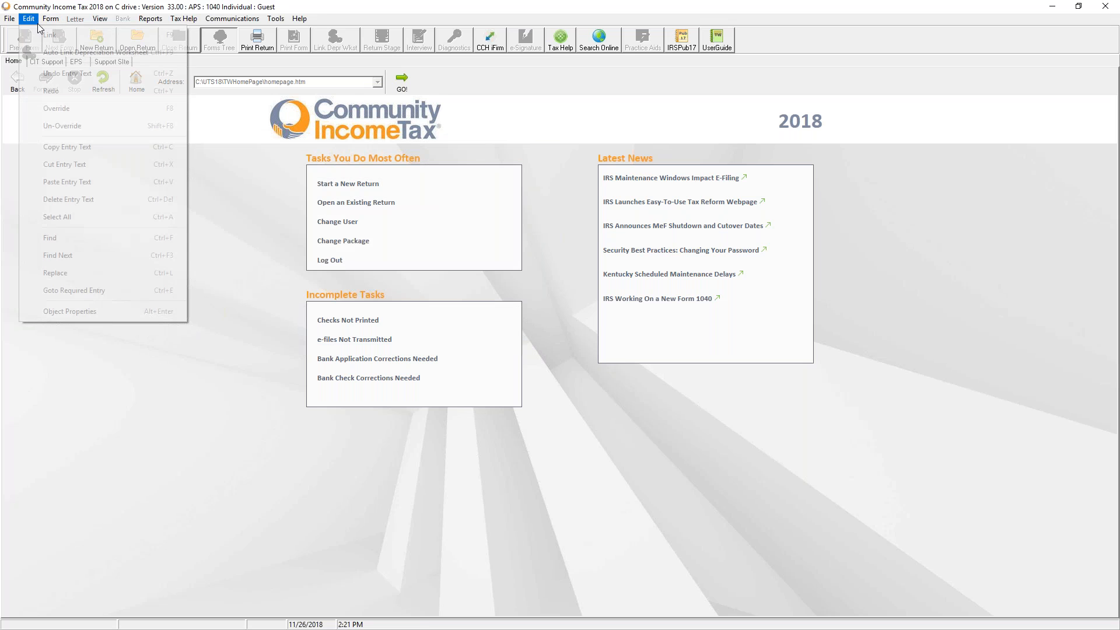
pyautogui.click(264, 186)
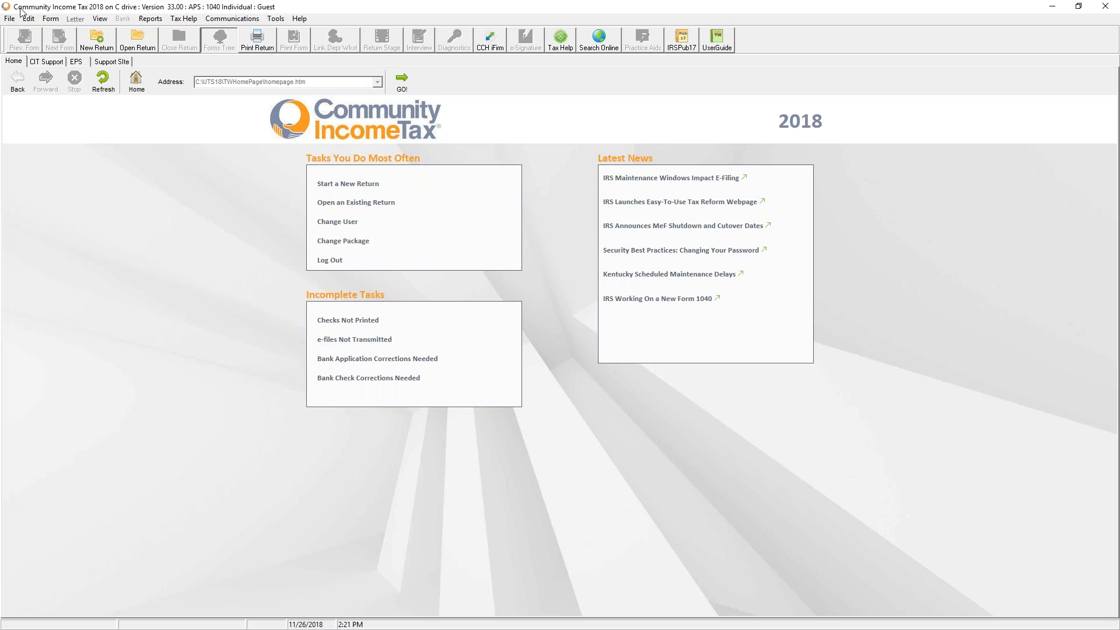
pyautogui.click(342, 209)
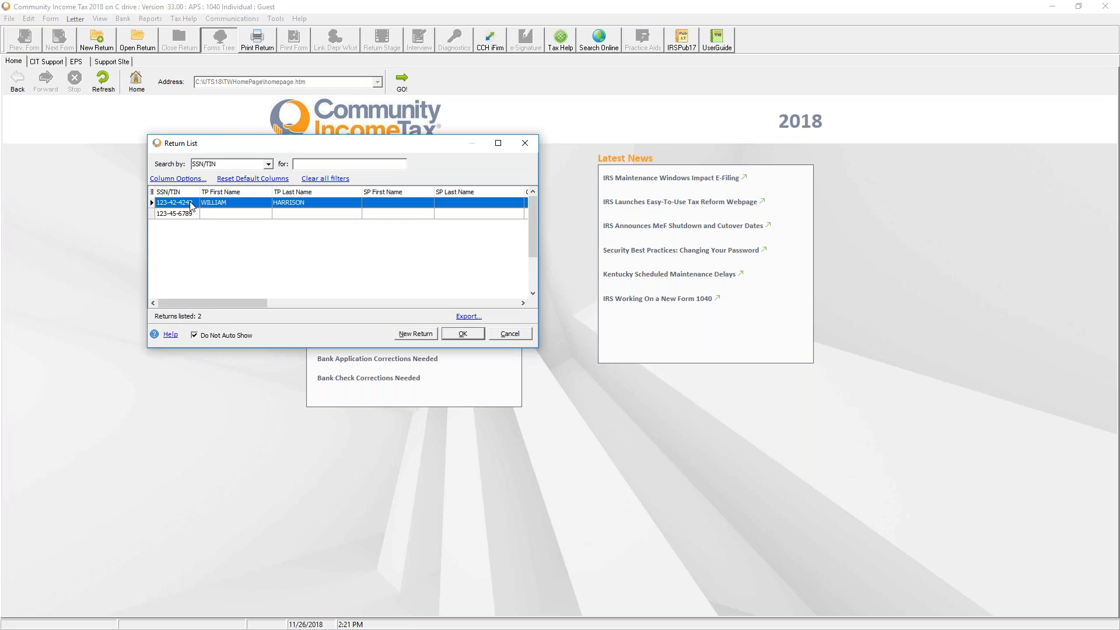
pyautogui.doubleClick(191, 205)
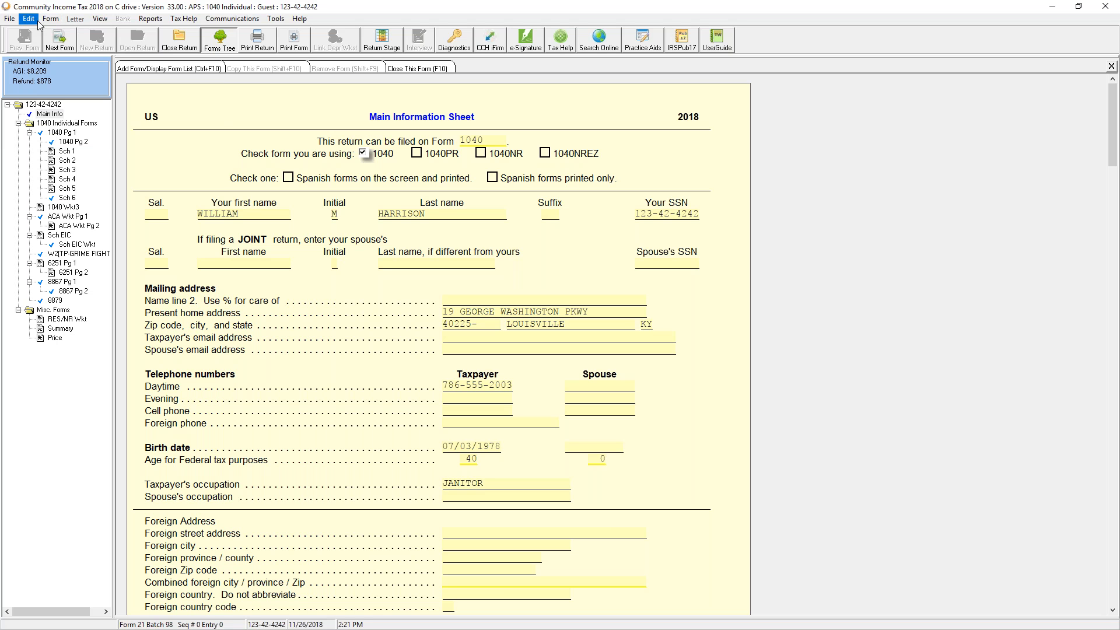
pyautogui.click(105, 20)
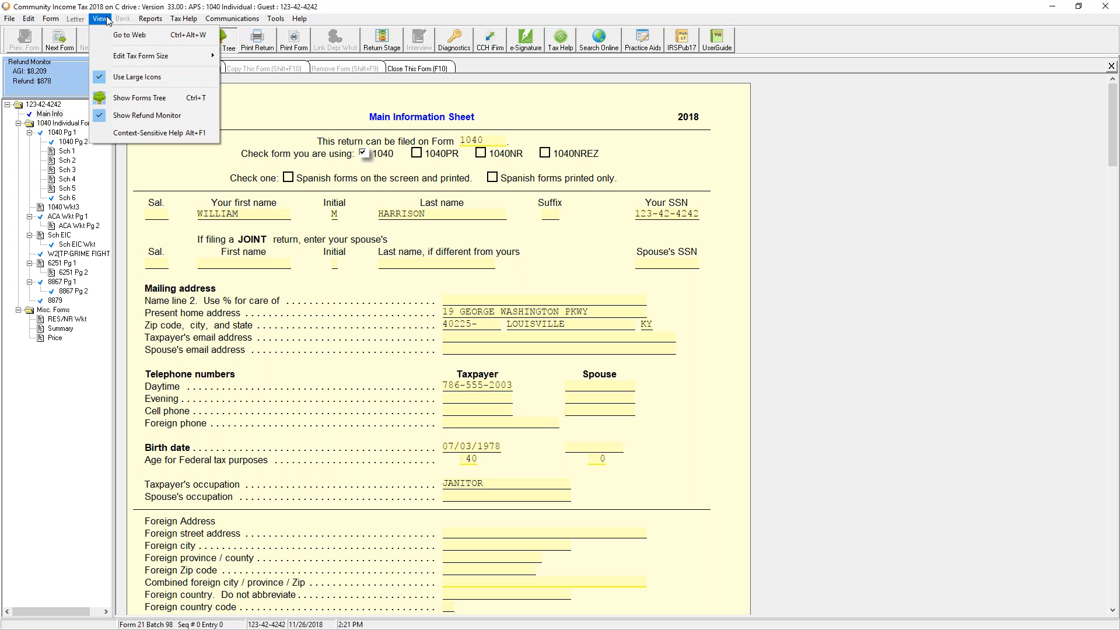
# Shrink the tax form display to size 14 via View > Edit Tax Form Size
pyautogui.moveTo(176, 66)
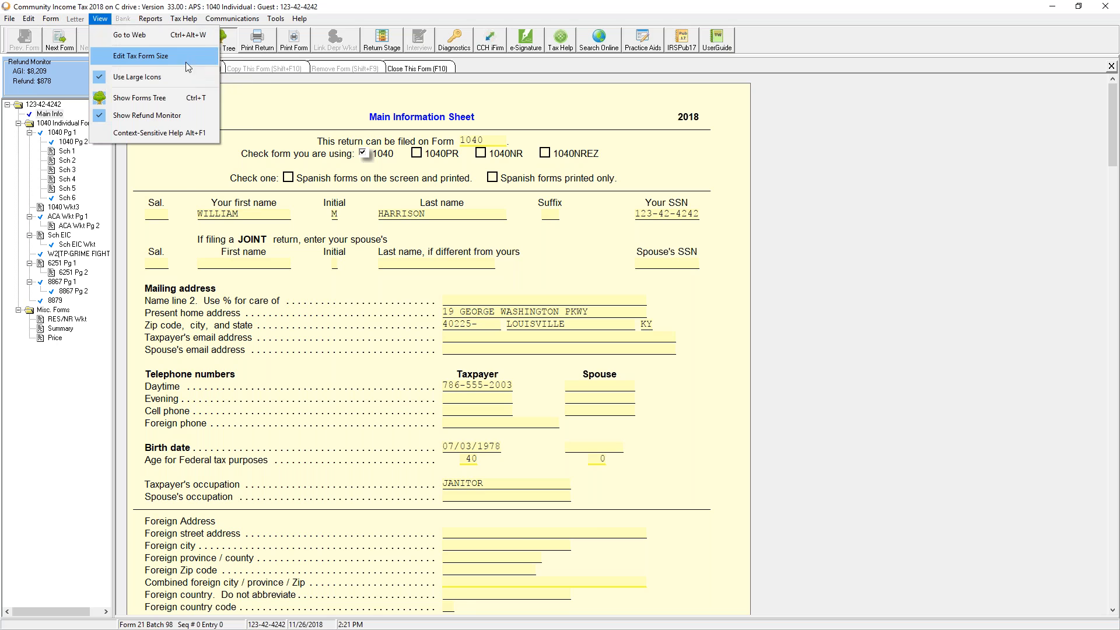
pyautogui.click(244, 56)
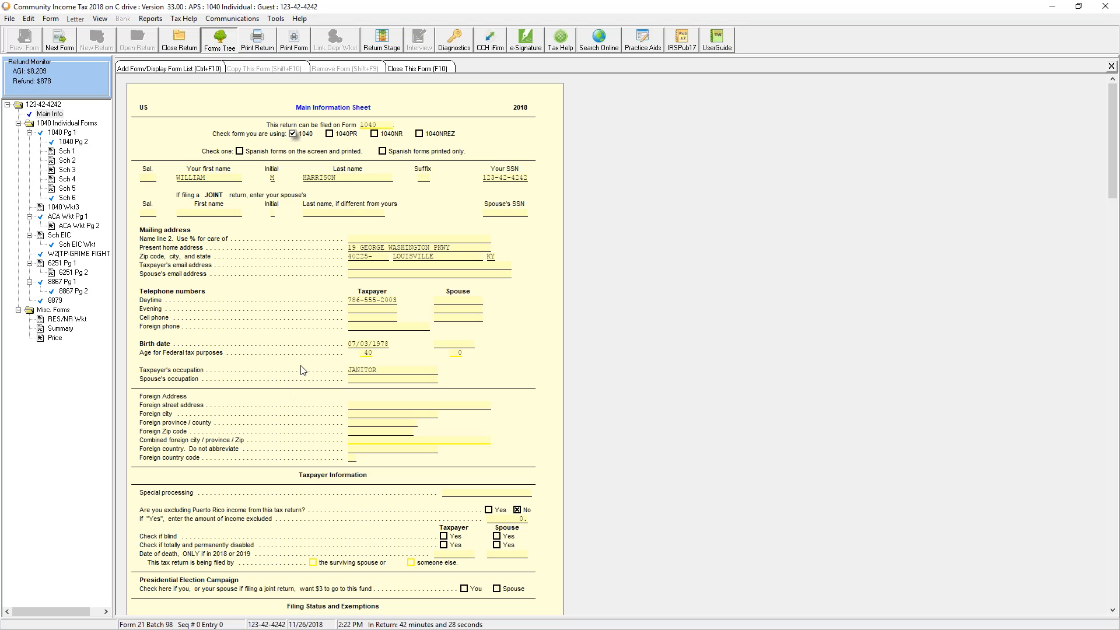
pyautogui.click(103, 22)
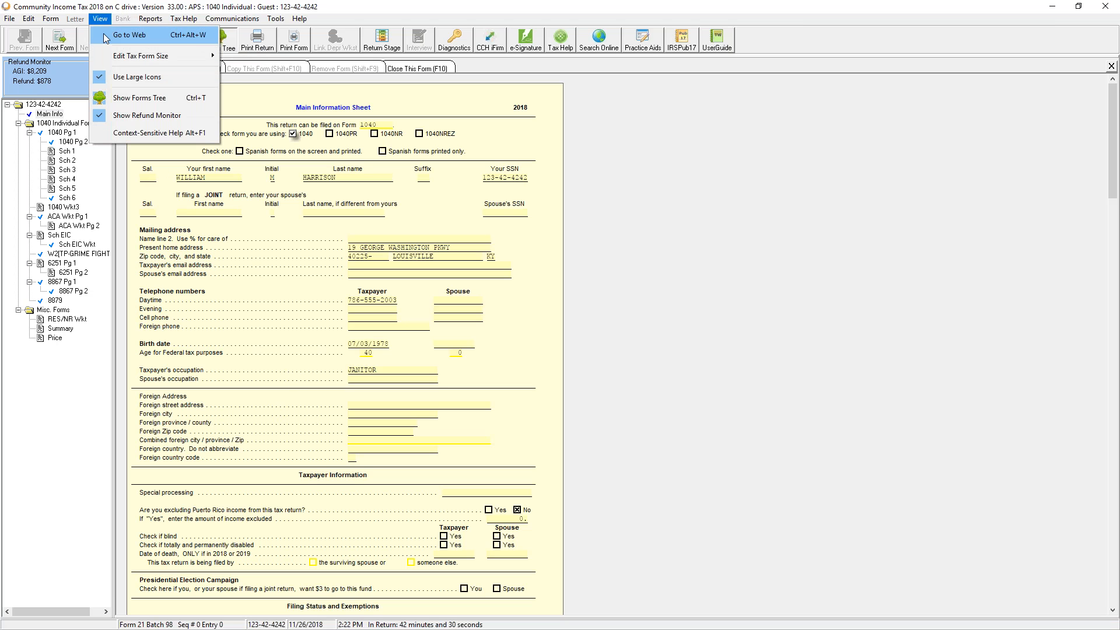
# Enlarge the tax form to size 20, then close the return
pyautogui.moveTo(168, 60)
pyautogui.click(250, 127)
pyautogui.click(180, 48)
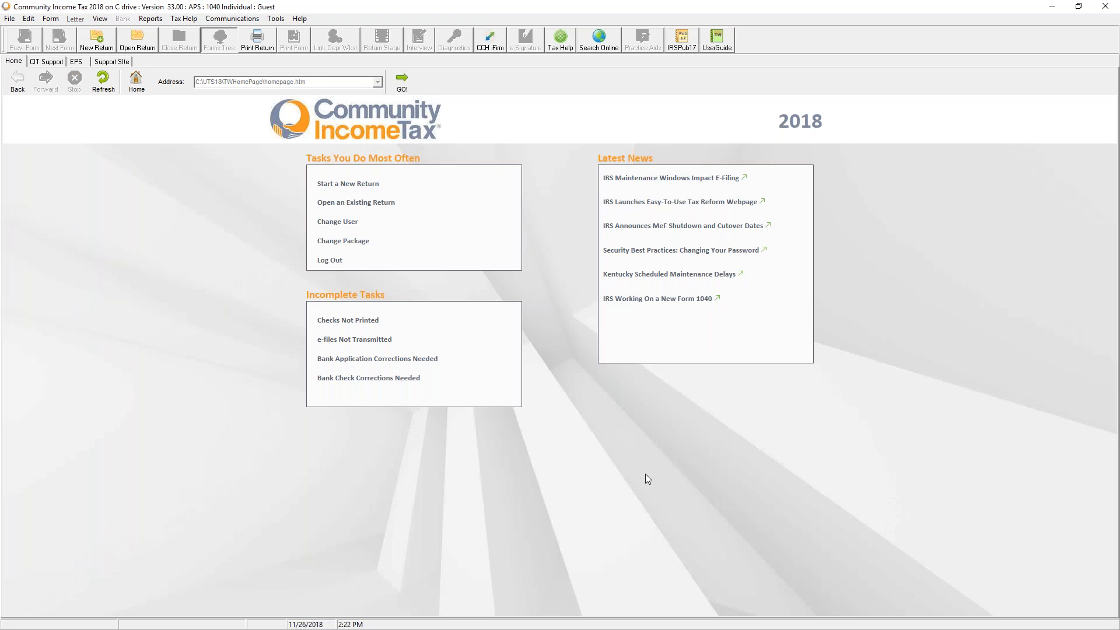
# Browse the Edit menu, then turn View > Use Large Icons off and back on
pyautogui.click(26, 20)
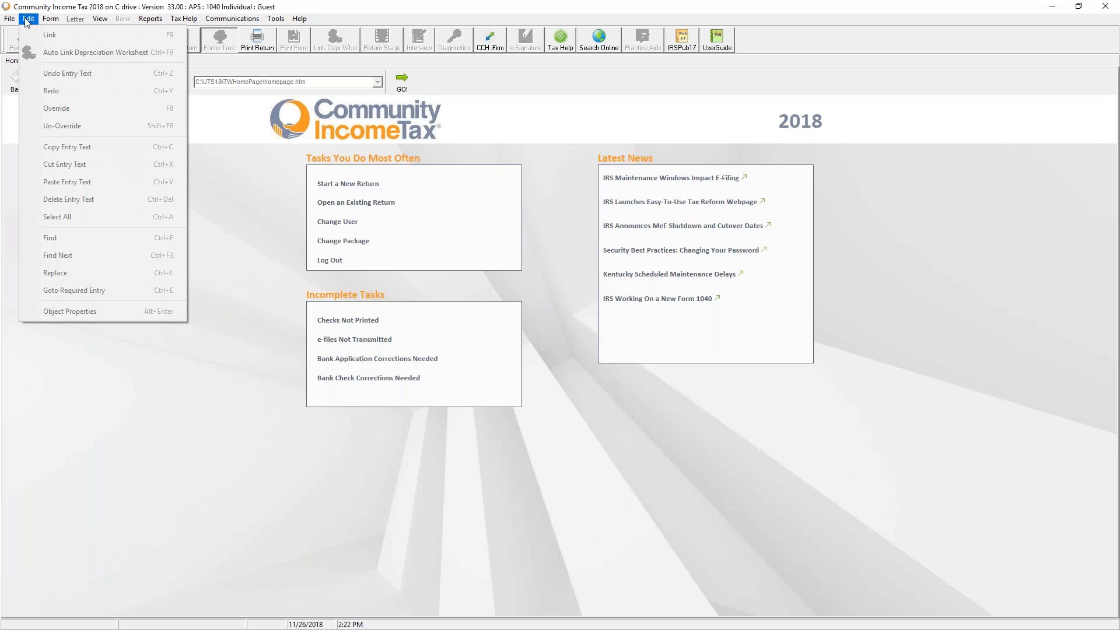
pyautogui.moveTo(53, 20)
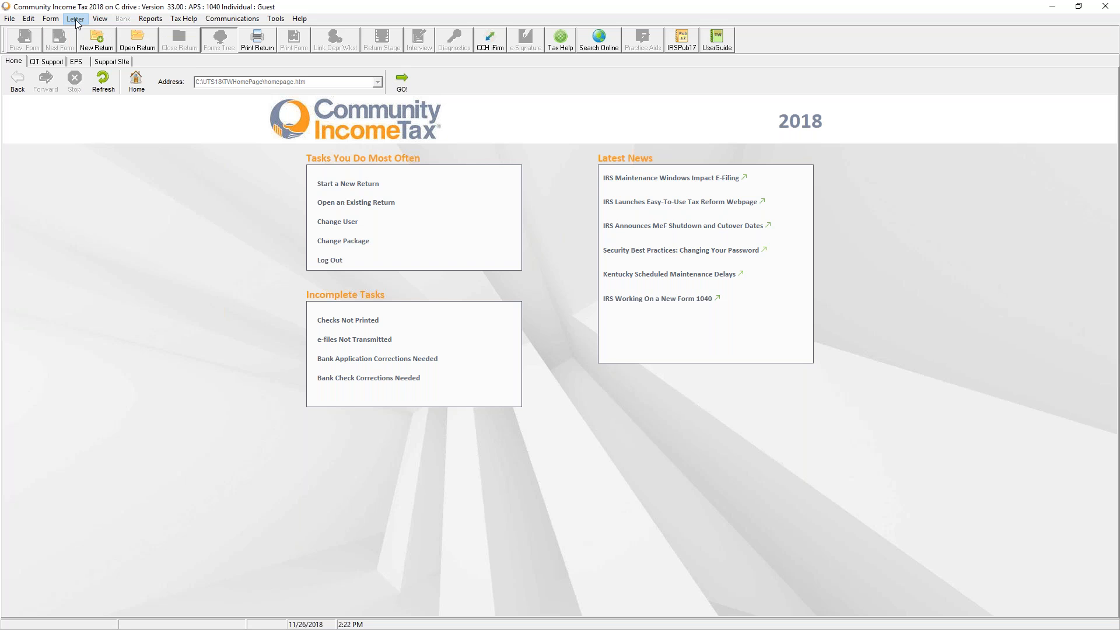
pyautogui.moveTo(101, 23)
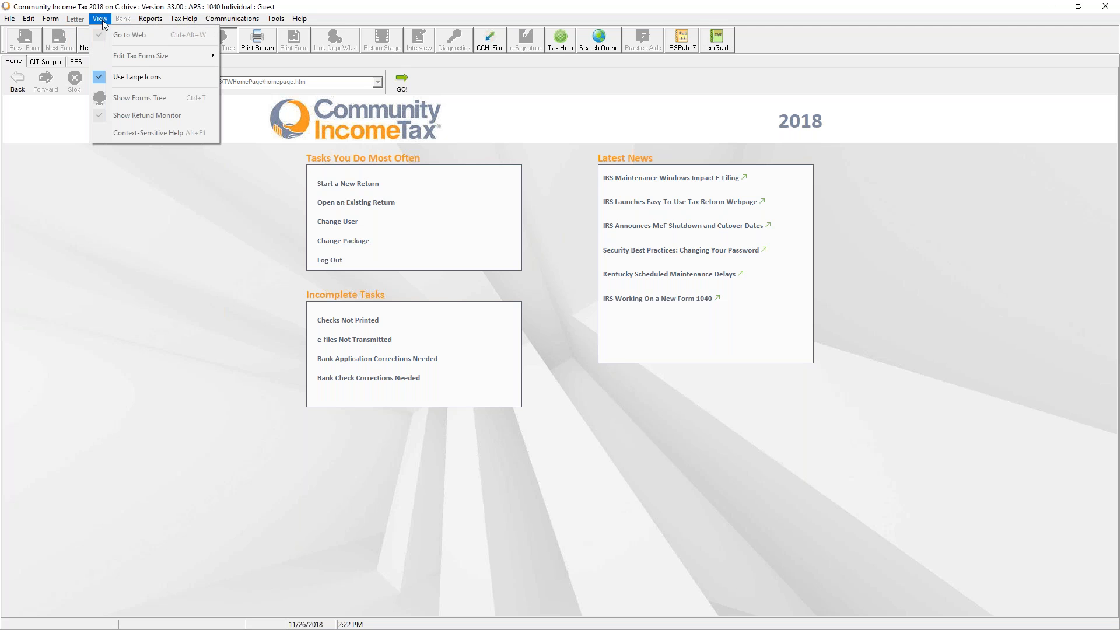
pyautogui.click(140, 78)
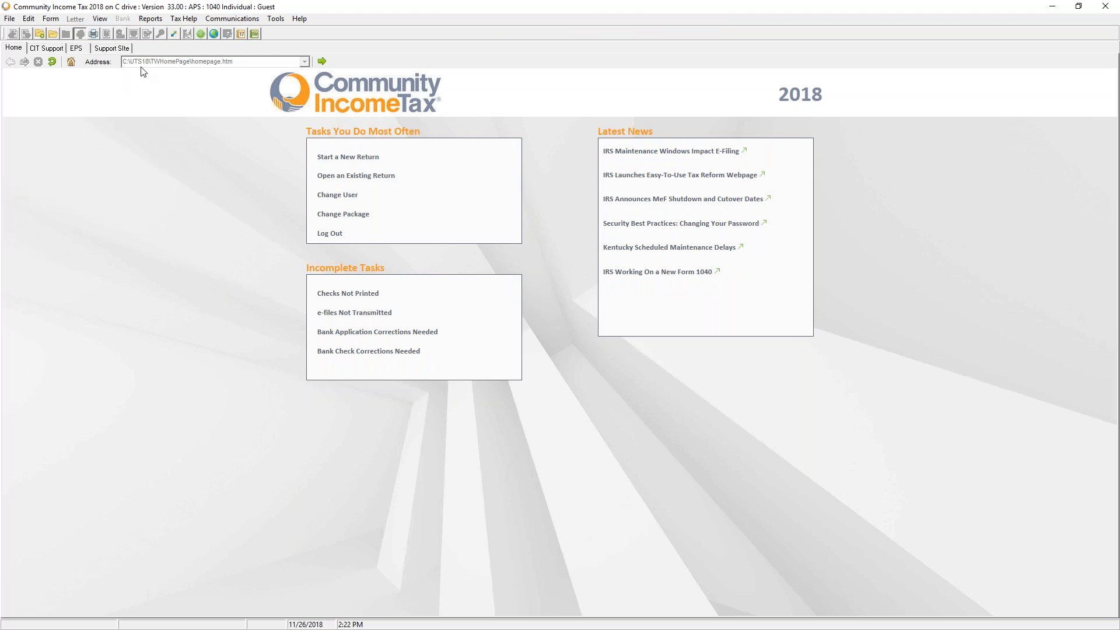
pyautogui.click(99, 20)
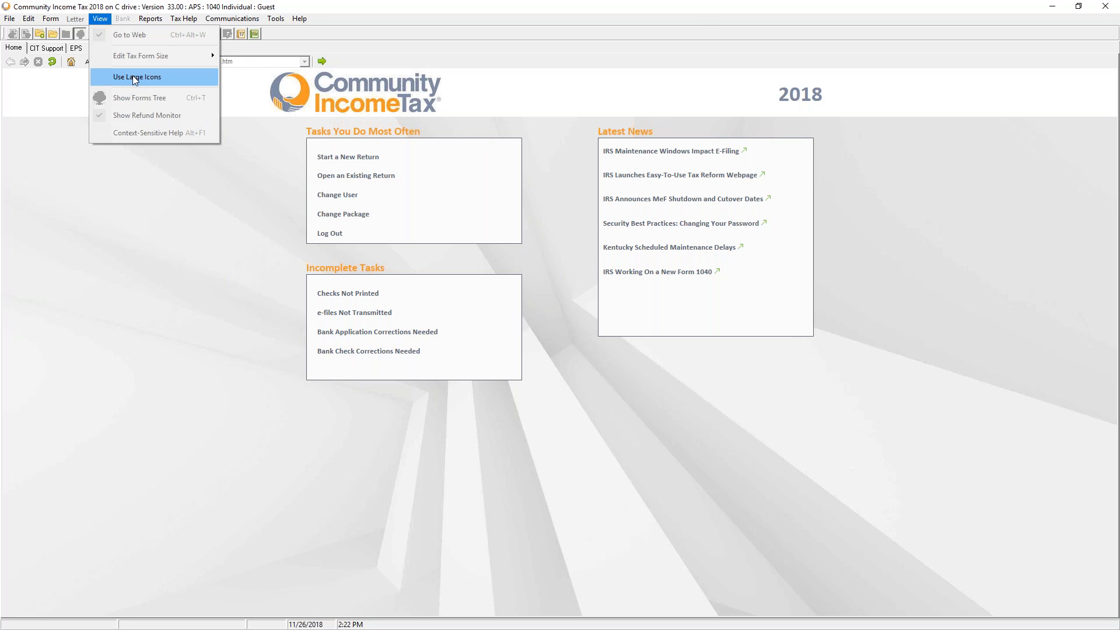
pyautogui.click(135, 80)
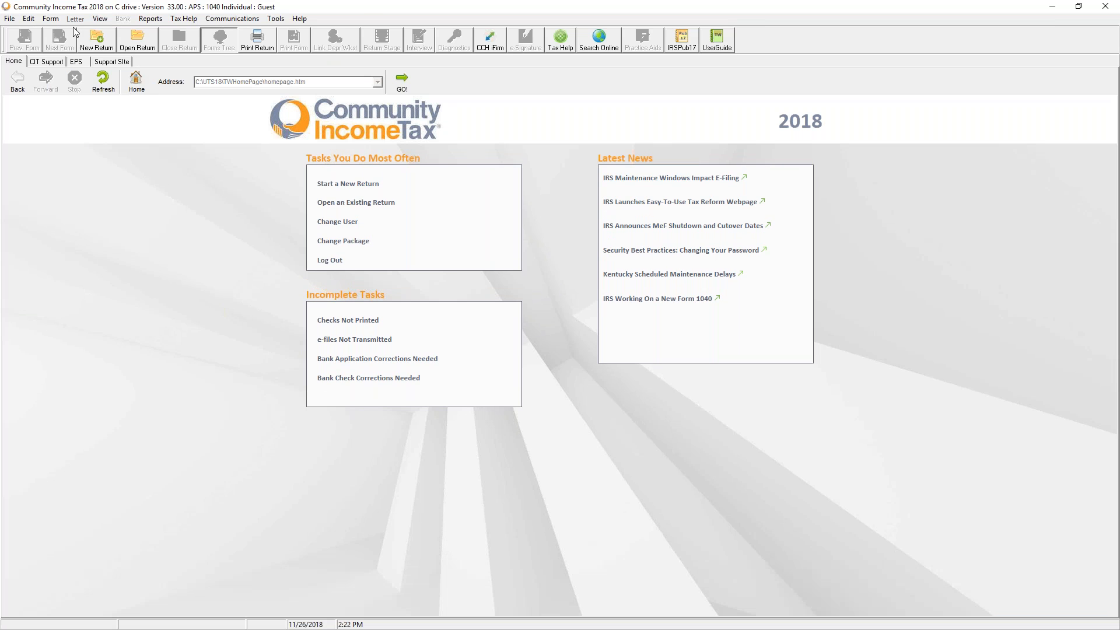
# Check Reports > Acknowledgements, dismiss the no-acknowledgements notice and cancel the file filter
pyautogui.click(158, 20)
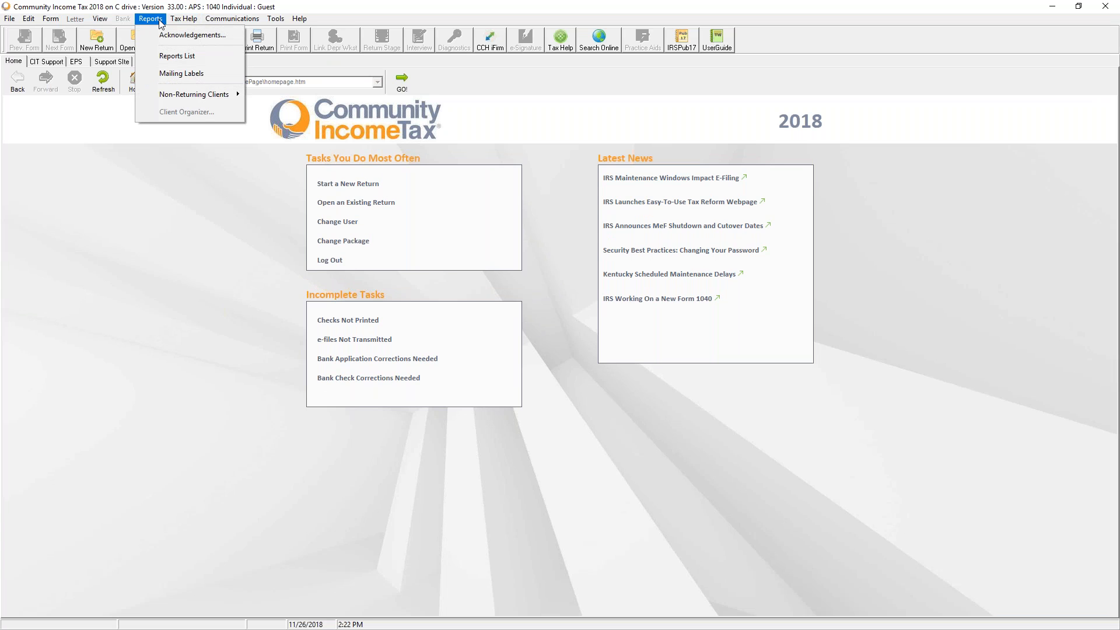
pyautogui.click(162, 37)
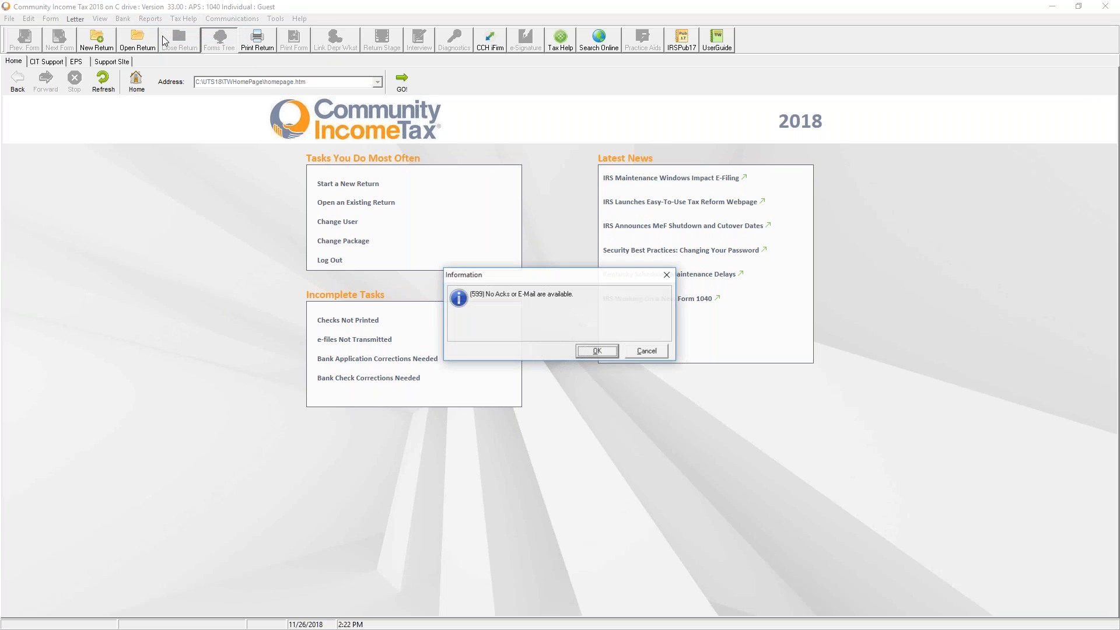
pyautogui.click(590, 353)
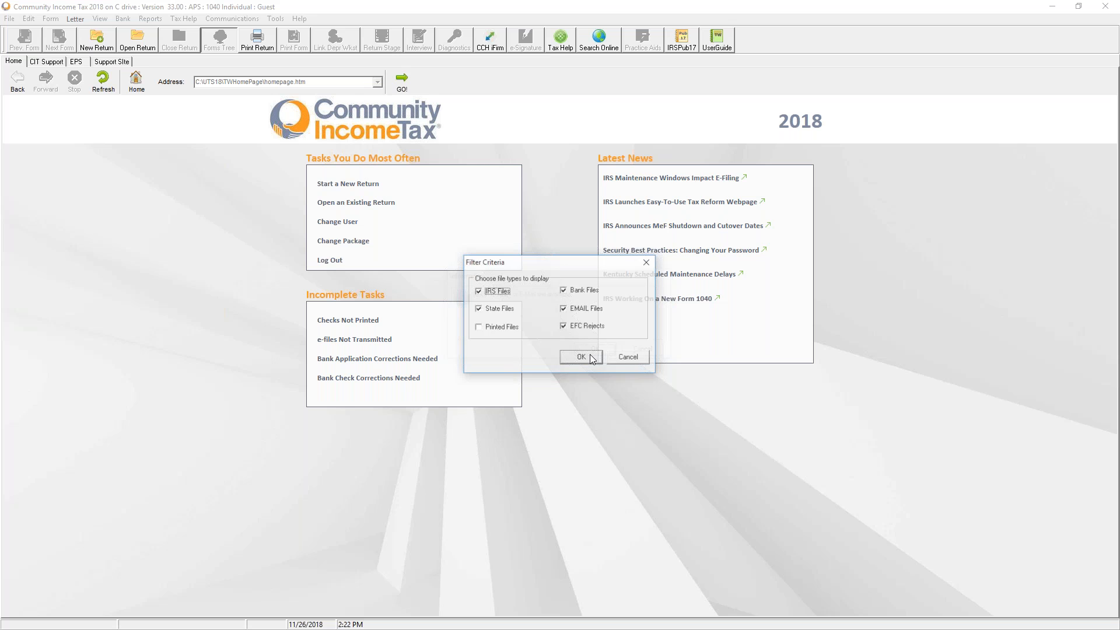
pyautogui.click(640, 358)
# In the Reports List, select Birthday Report and call up Help on choosing a report
pyautogui.click(150, 19)
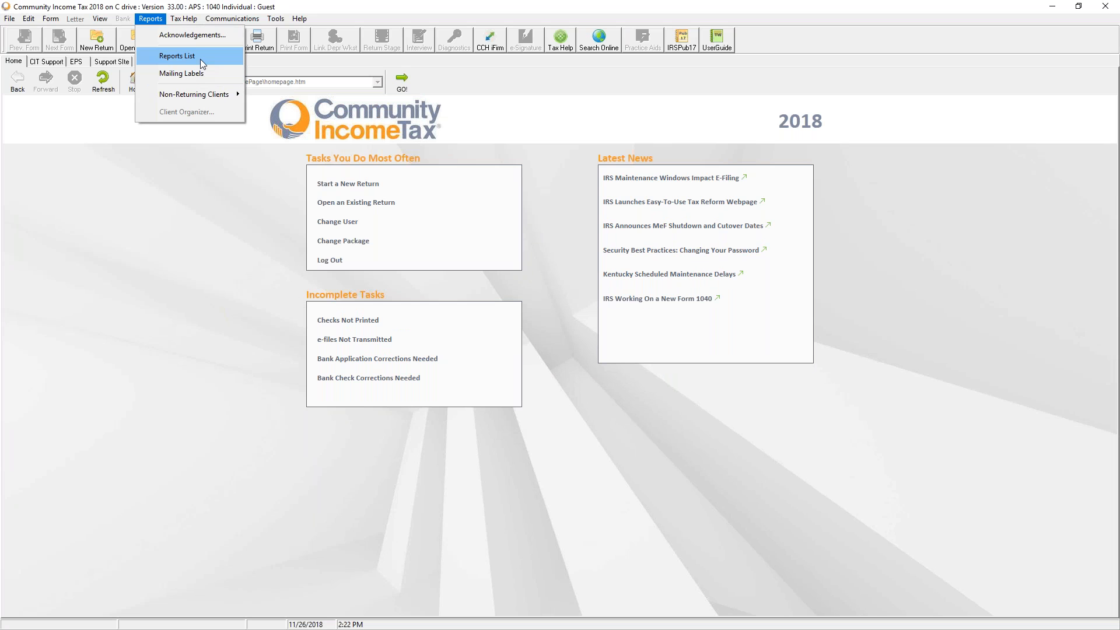
pyautogui.click(201, 59)
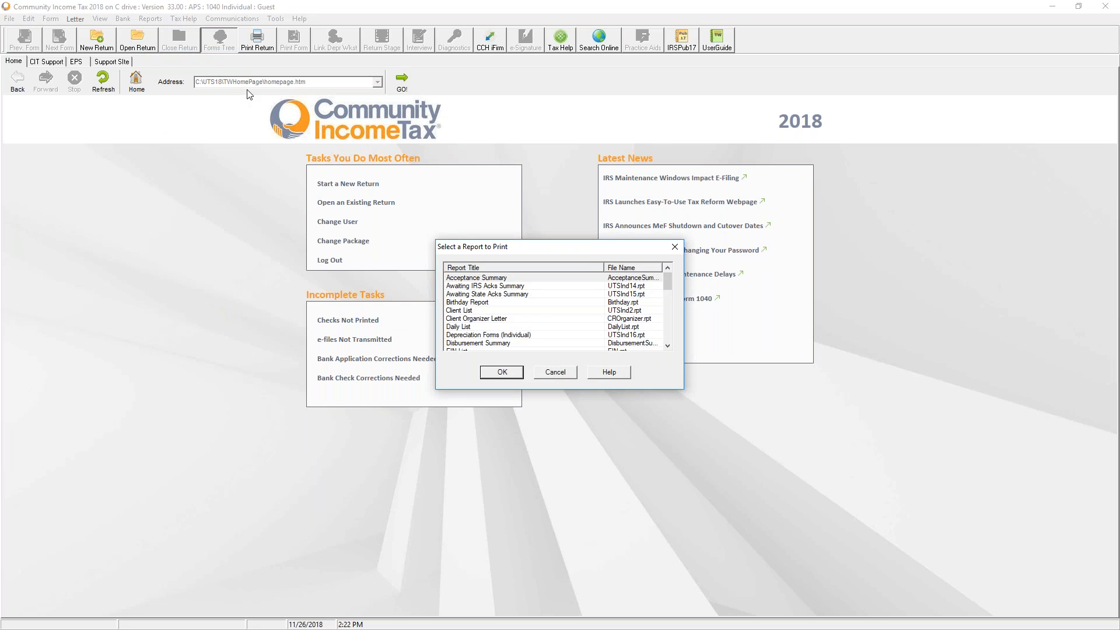
pyautogui.click(477, 303)
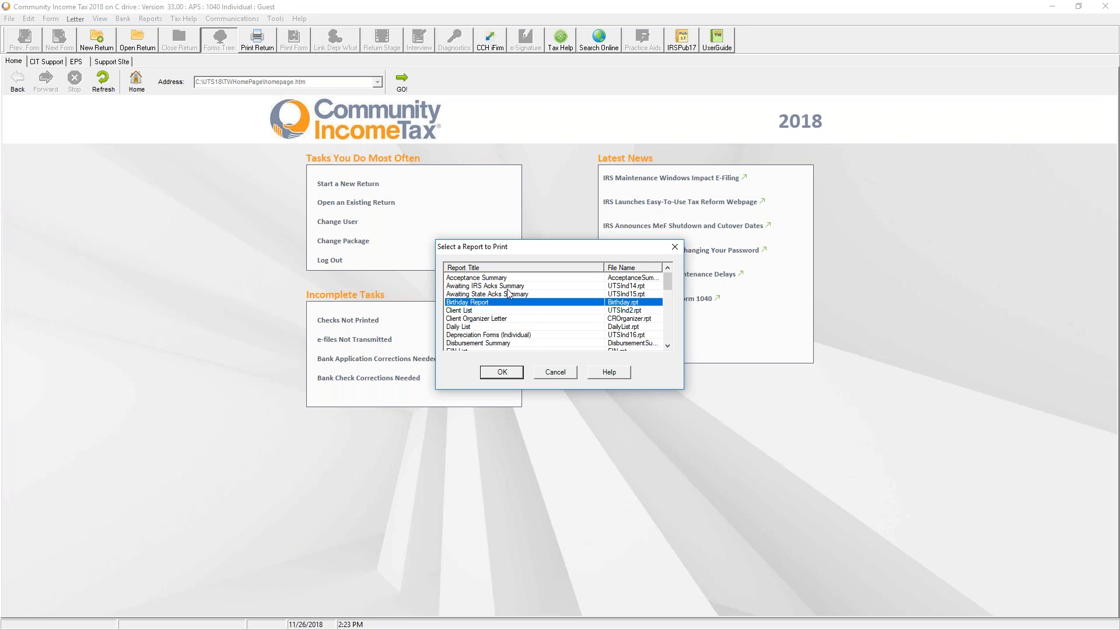
pyautogui.scroll(-2, 536, 343)
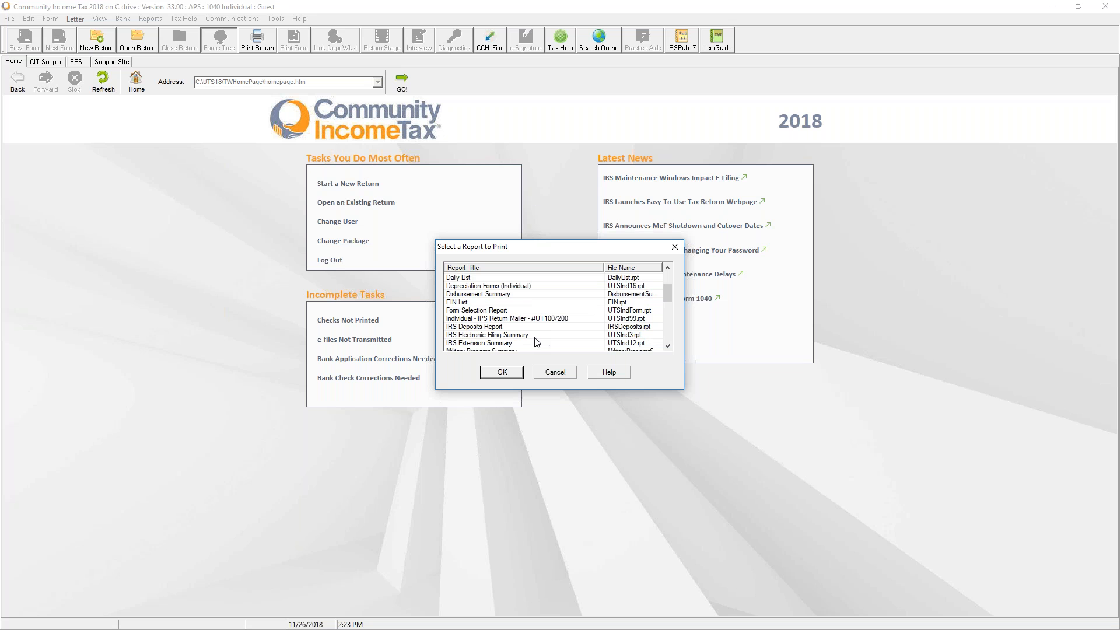
pyautogui.click(611, 371)
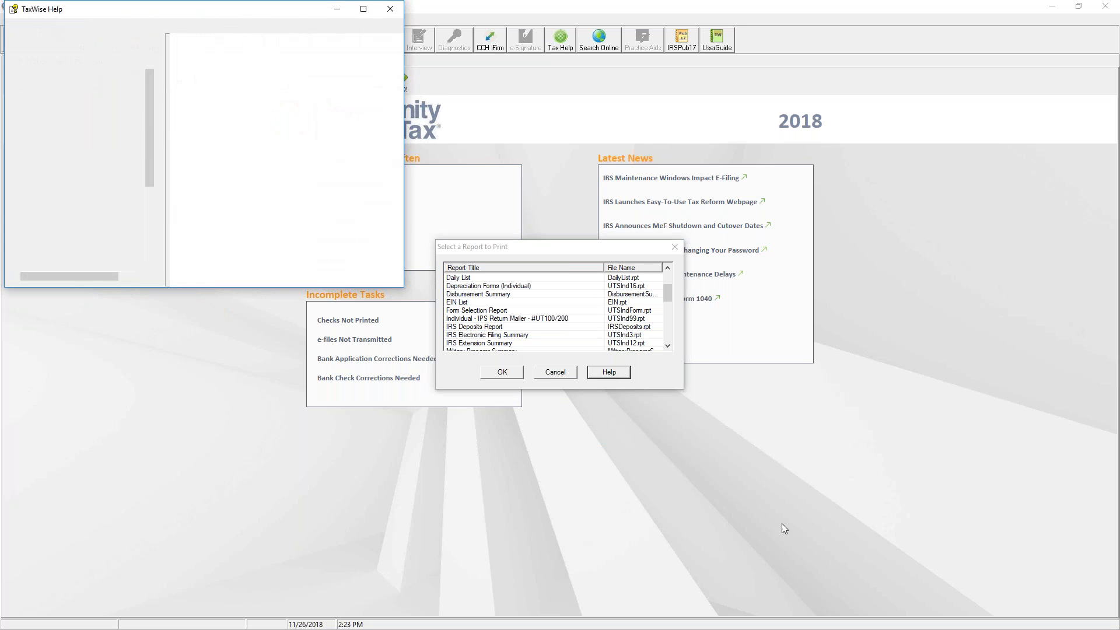
# Maximize Help, read the 1040 Package report descriptions, then close Help and cancel the report picker
pyautogui.click(363, 8)
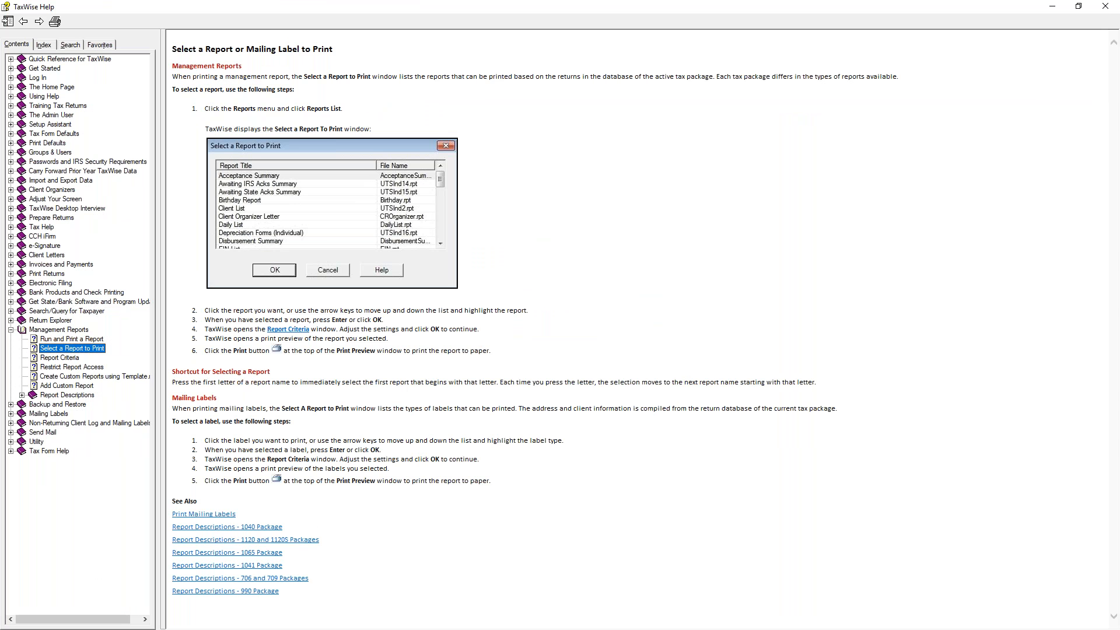
pyautogui.click(274, 527)
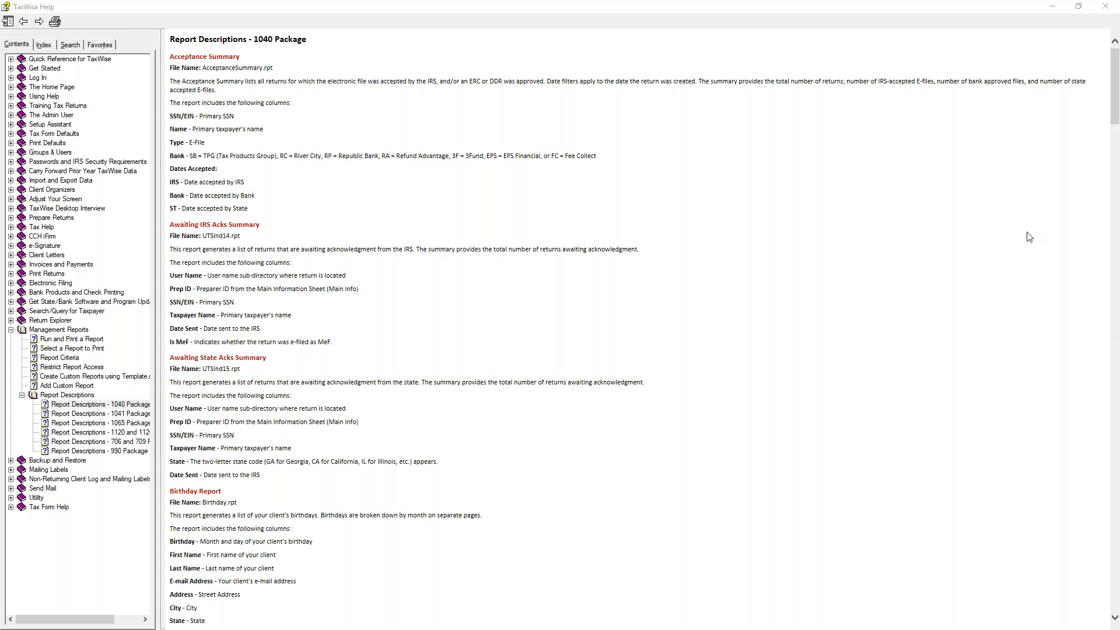
pyautogui.click(1106, 7)
pyautogui.click(556, 372)
pyautogui.click(160, 19)
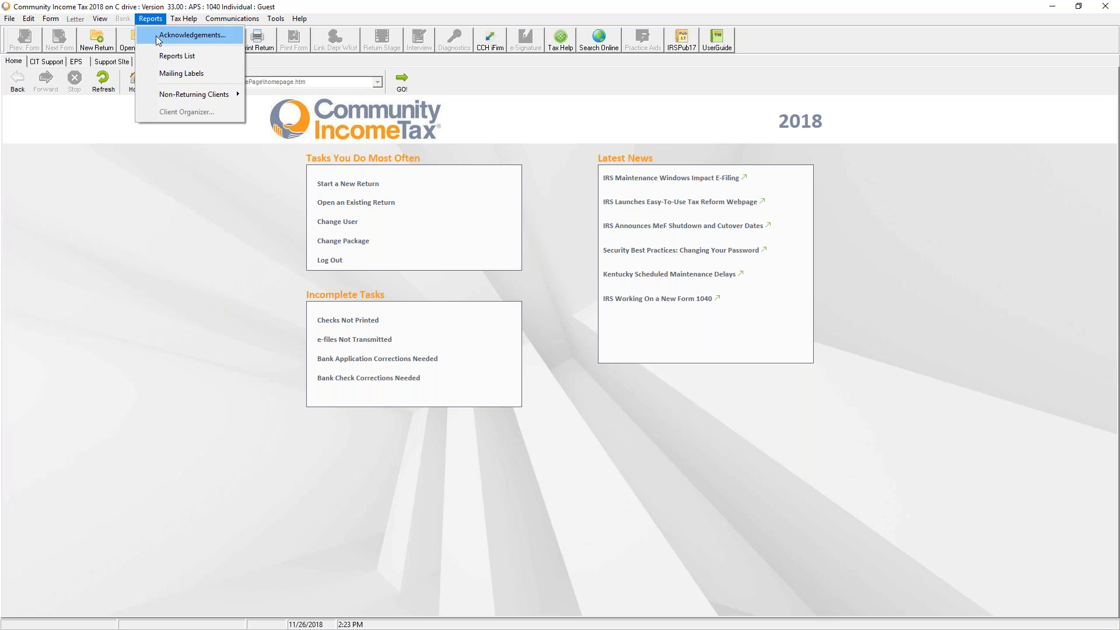
# Try Communications > Send Federal/State Returns and cancel, since no returns are listed
pyautogui.moveTo(196, 94)
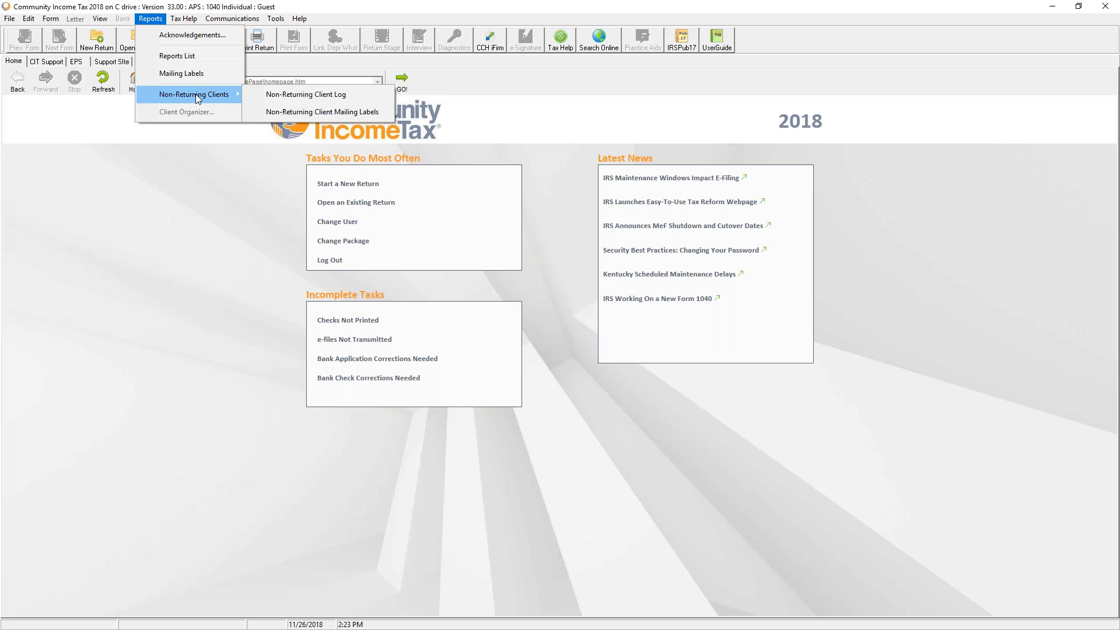
pyautogui.moveTo(204, 17)
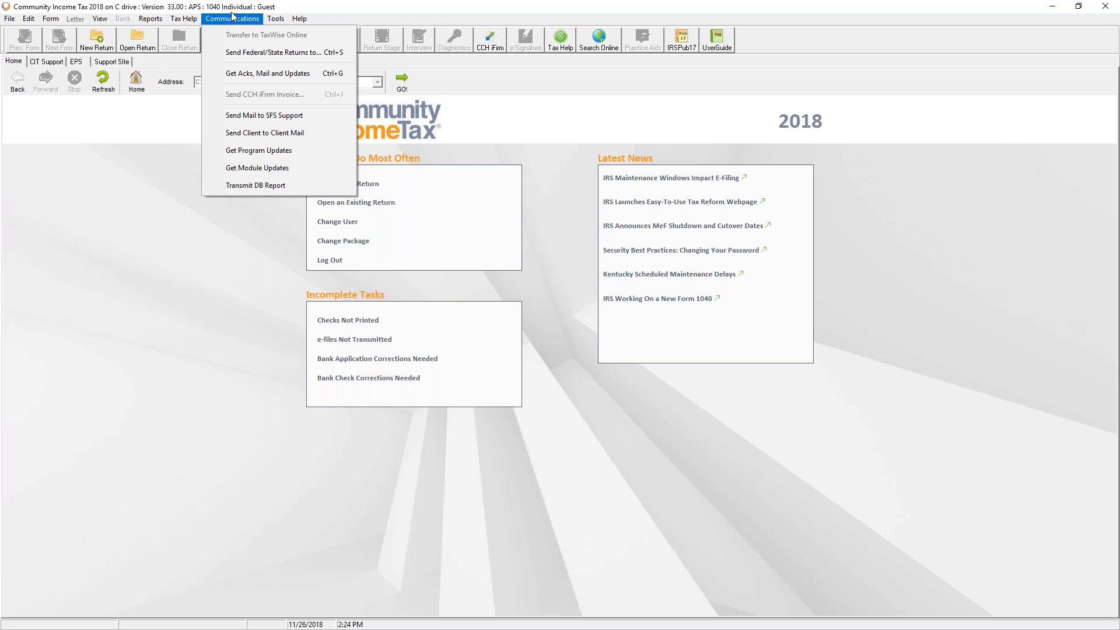
pyautogui.click(256, 53)
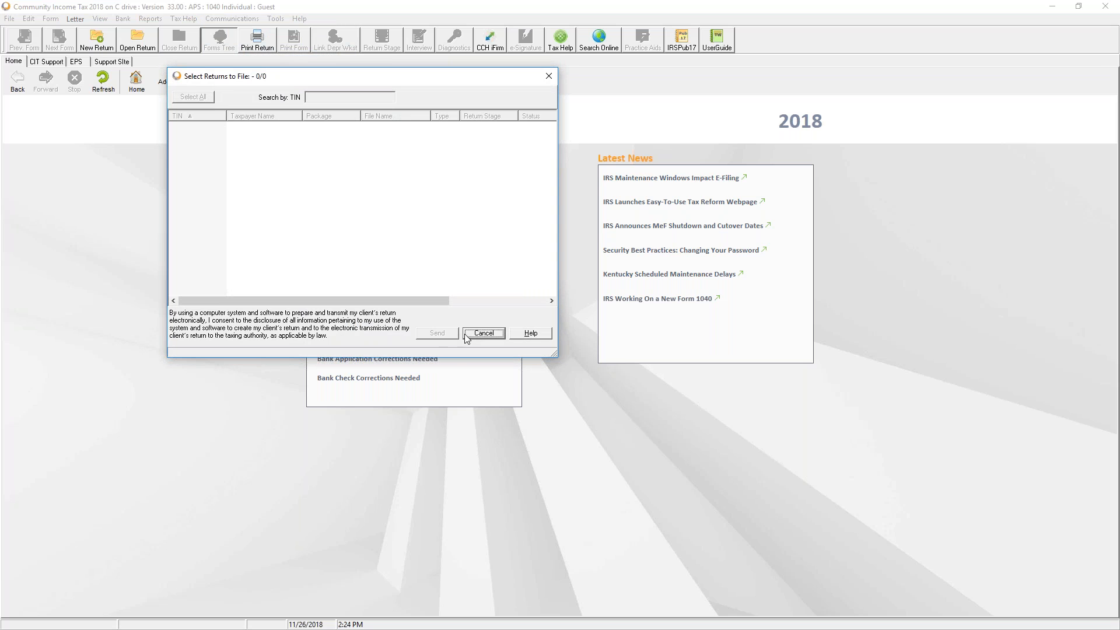
pyautogui.click(483, 333)
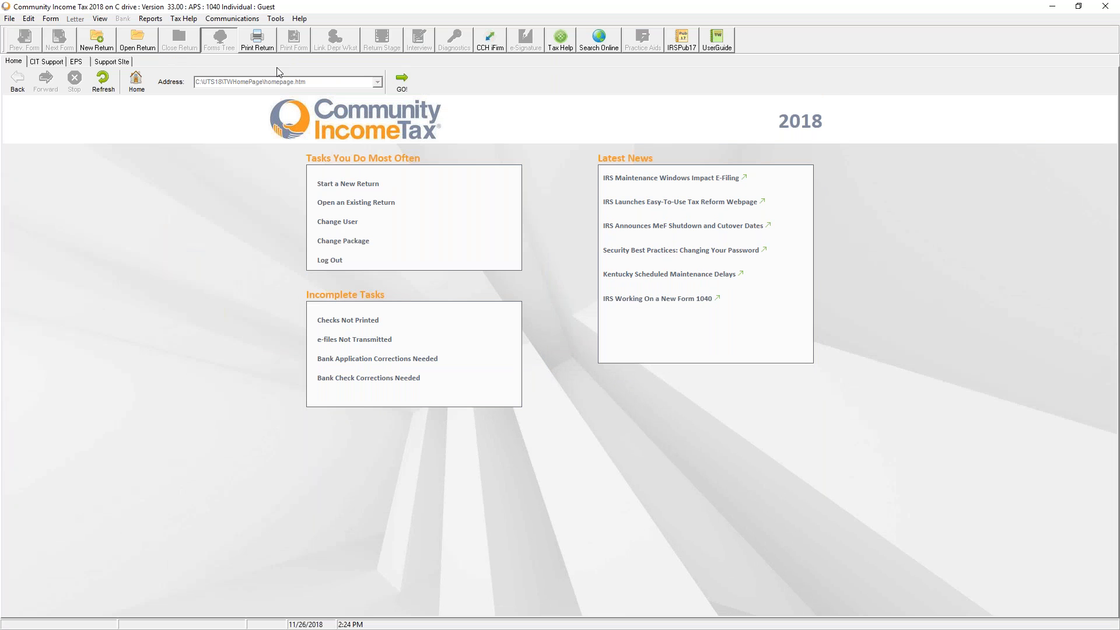
# Run Get Acks, Mail and Updates and close the finished filing session
pyautogui.click(233, 22)
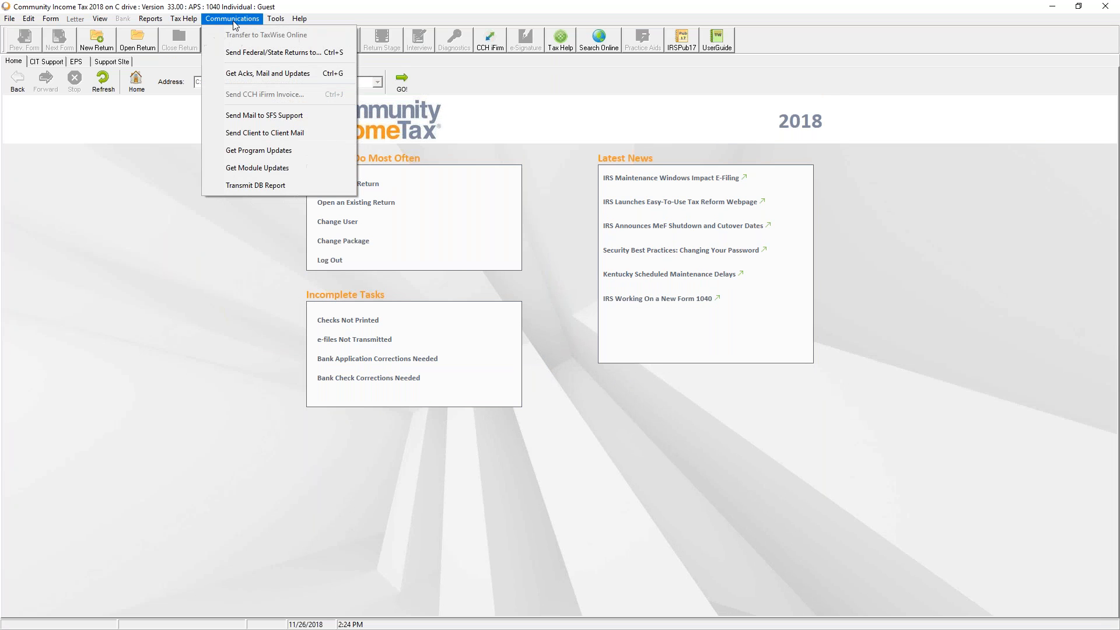
pyautogui.click(232, 75)
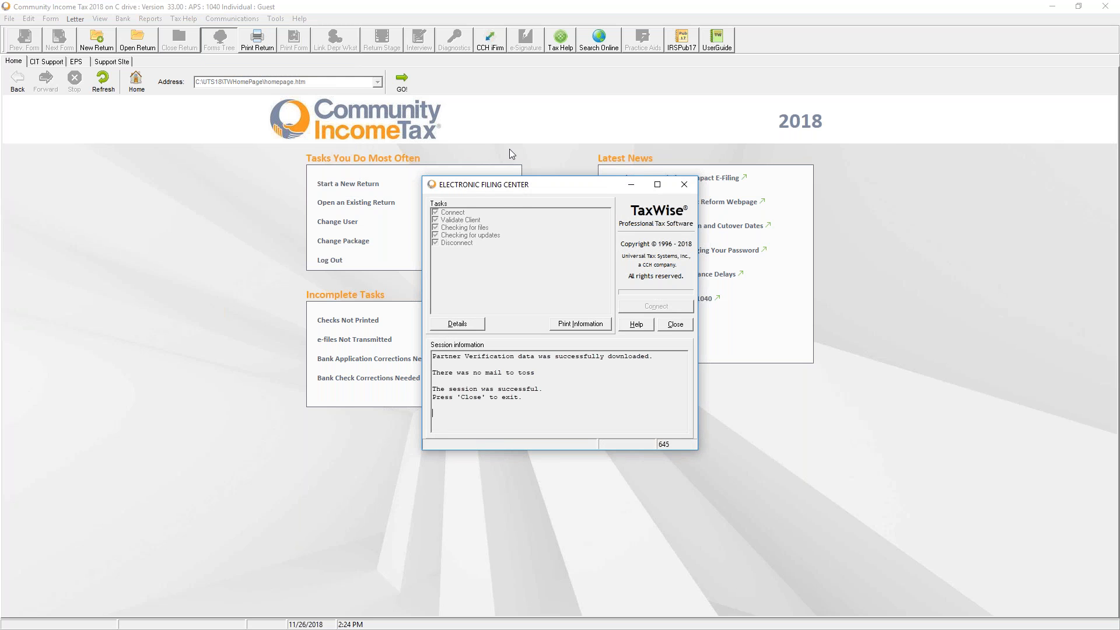
pyautogui.click(675, 325)
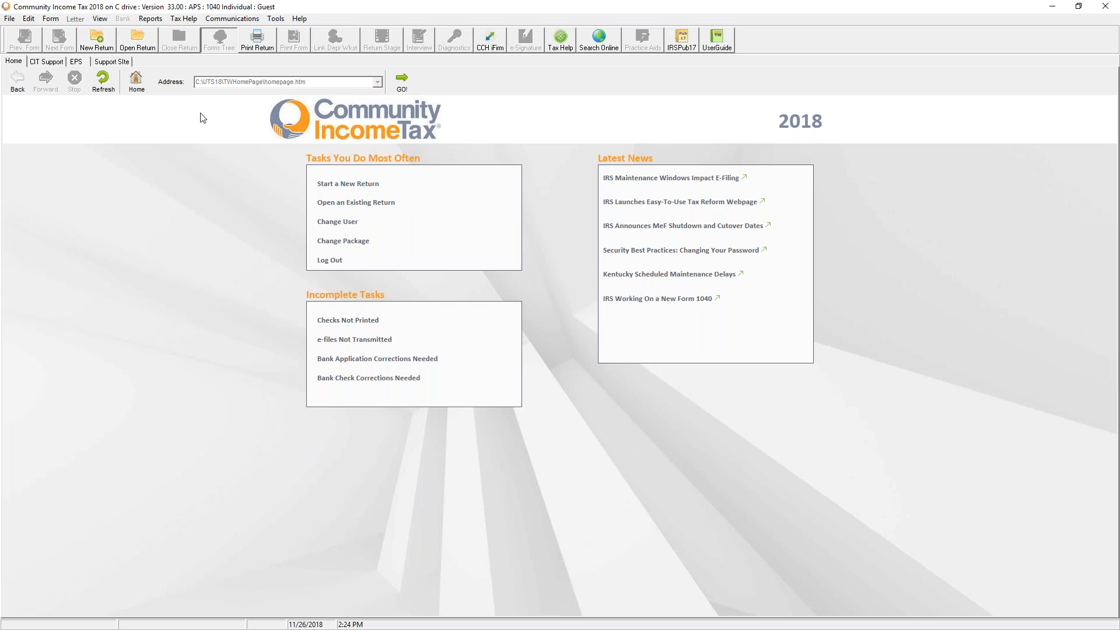
# On the Support Site tab's product updates page, enter and correct the account password
pyautogui.click(113, 62)
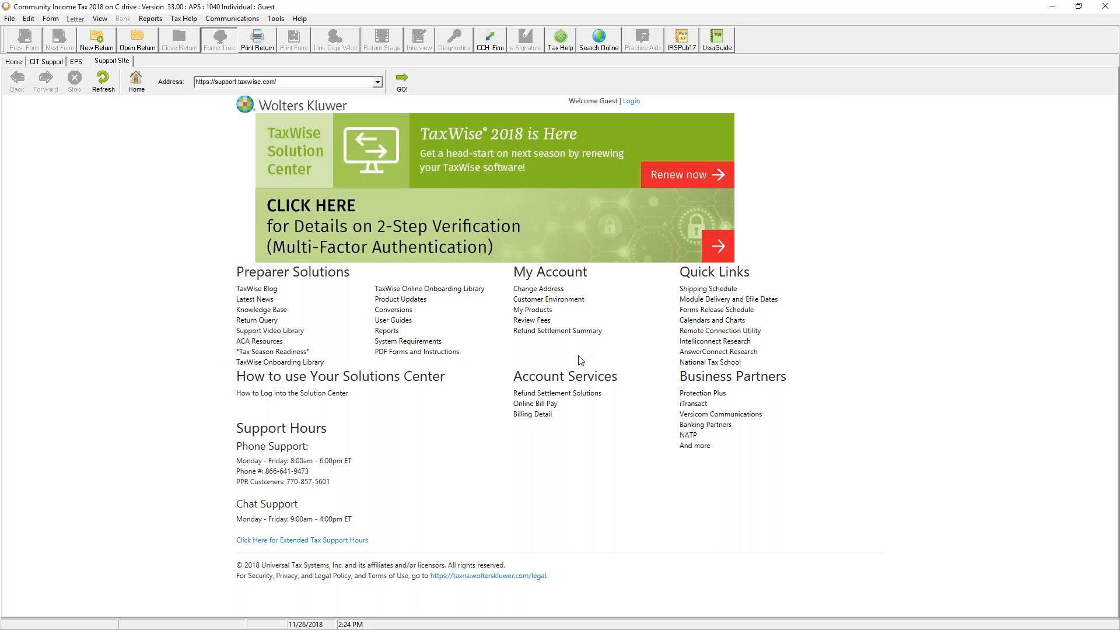
pyautogui.click(413, 300)
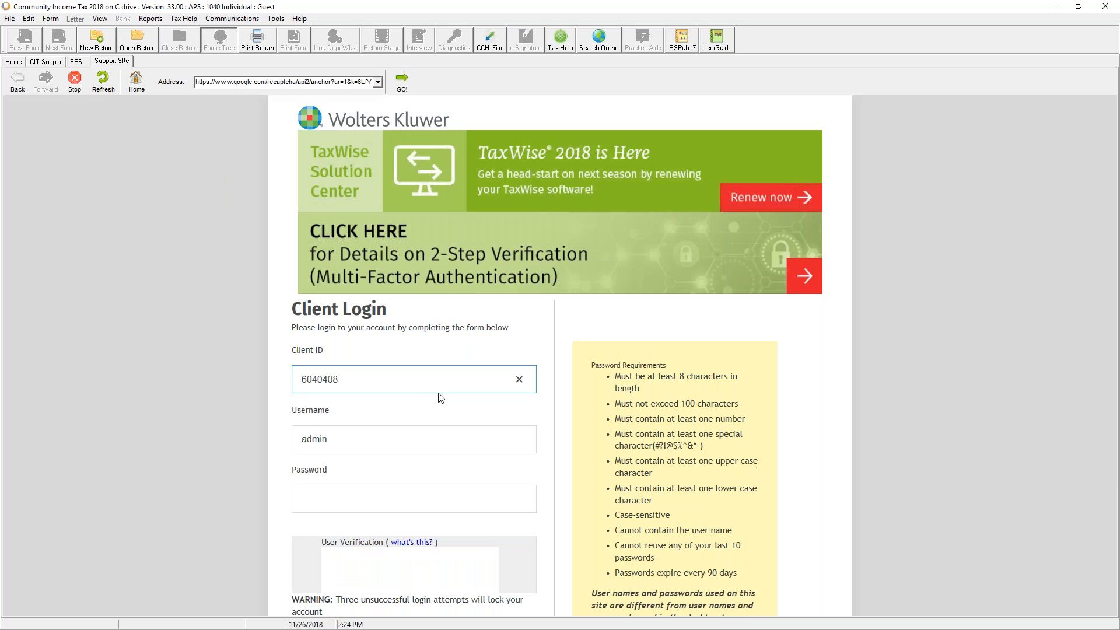
pyautogui.click(432, 499)
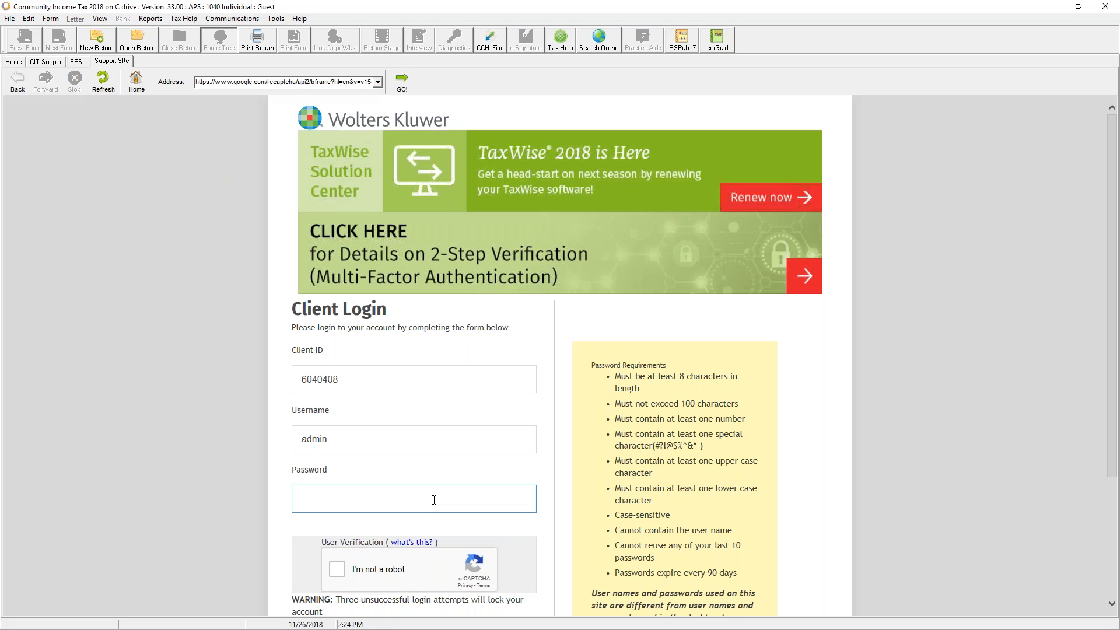
pyautogui.write('•••••')
pyautogui.press('BackSpace')
pyautogui.press('BackSpace')
pyautogui.press('BackSpace')
pyautogui.press('BackSpace')
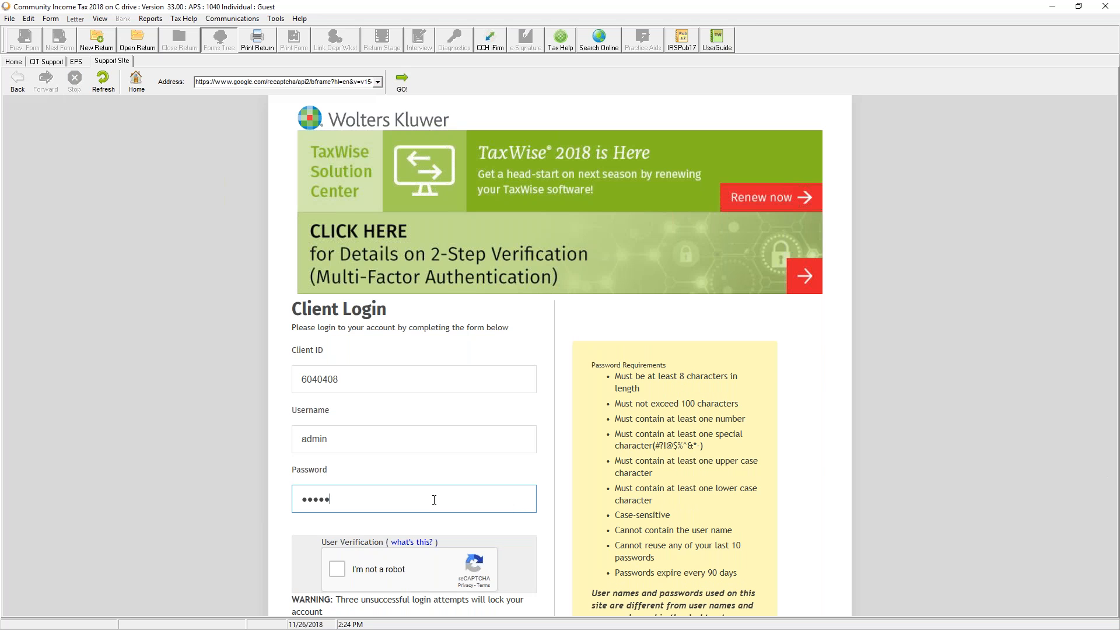
pyautogui.press('BackSpace')
pyautogui.press('BackSpace')
pyautogui.write('••••••••')
# Solve the 'I'm not a robot' captcha with four store-front images, then attempt login
pyautogui.scroll(-3, 381, 459)
pyautogui.click(337, 413)
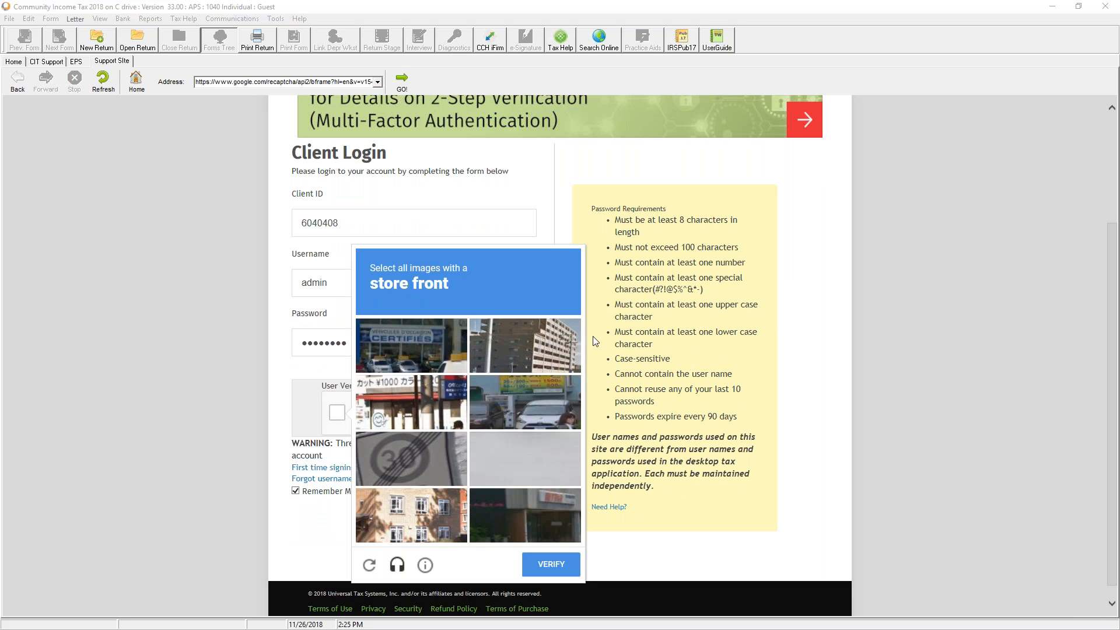
pyautogui.click(431, 350)
pyautogui.click(430, 393)
pyautogui.click(561, 401)
pyautogui.click(476, 517)
pyautogui.click(551, 569)
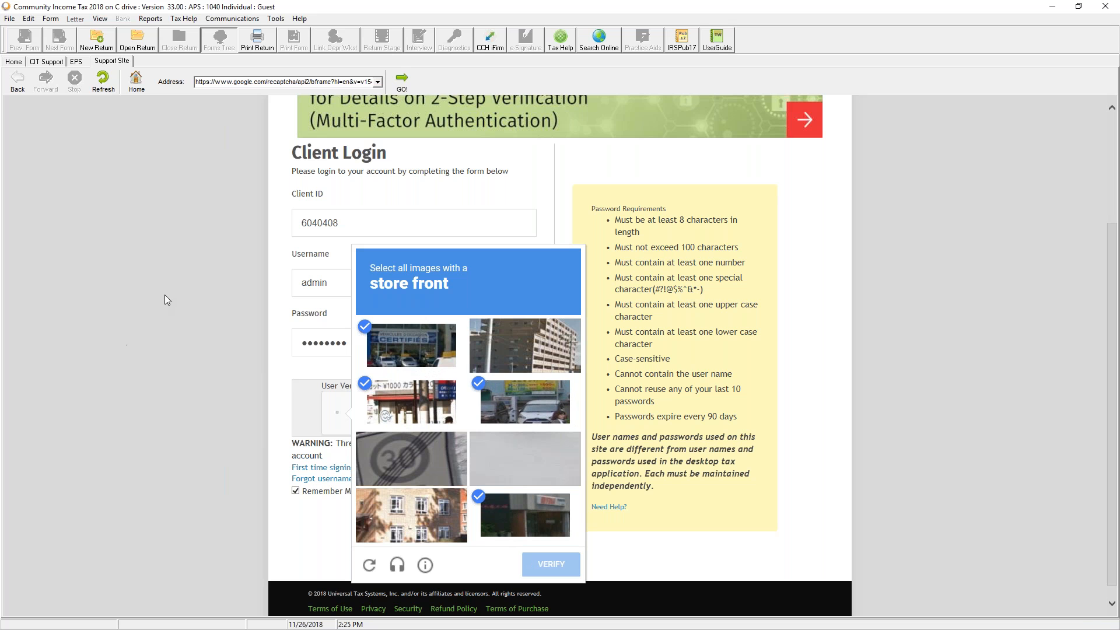
pyautogui.click(412, 527)
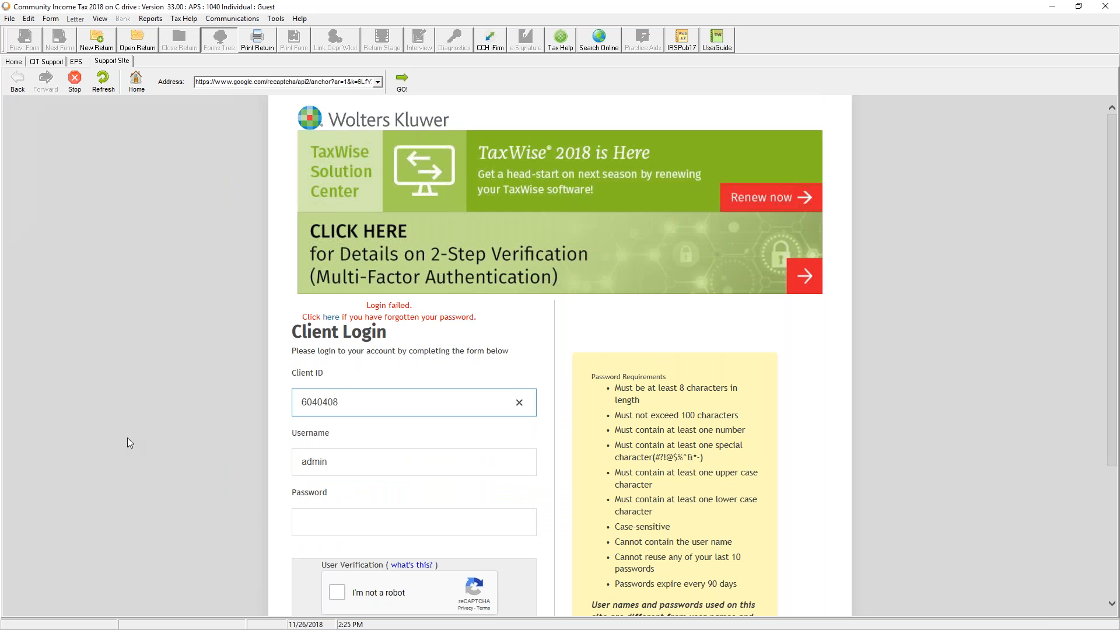
# In a new Chrome tab, start typing 'supp' for the support site address
pyautogui.scroll(-3, 129, 436)
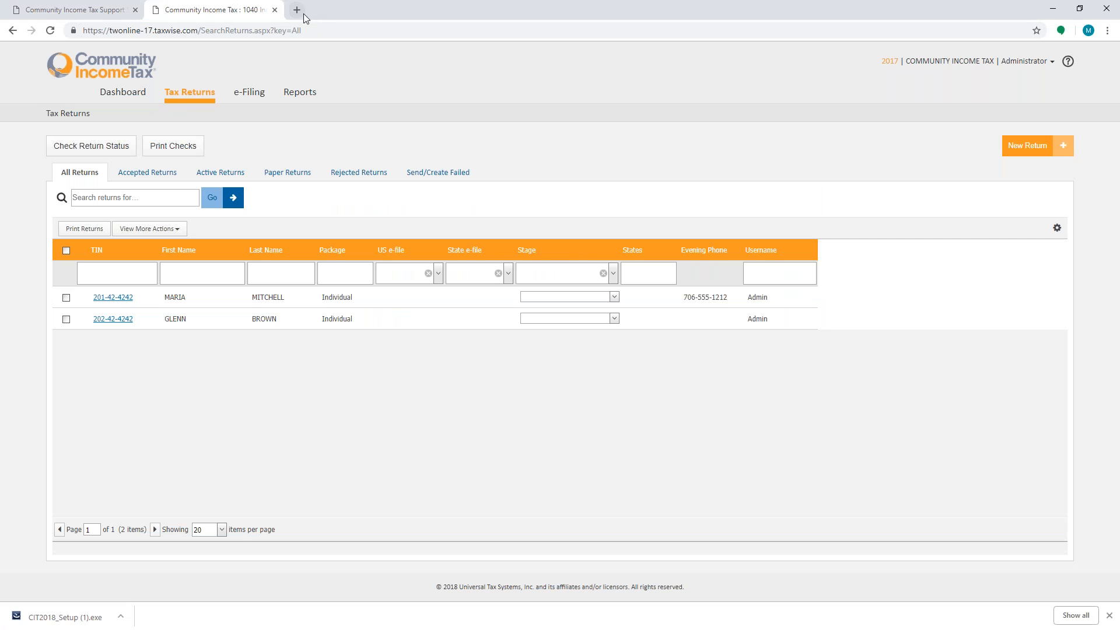
pyautogui.click(303, 13)
pyautogui.write('support.taxwise.com')
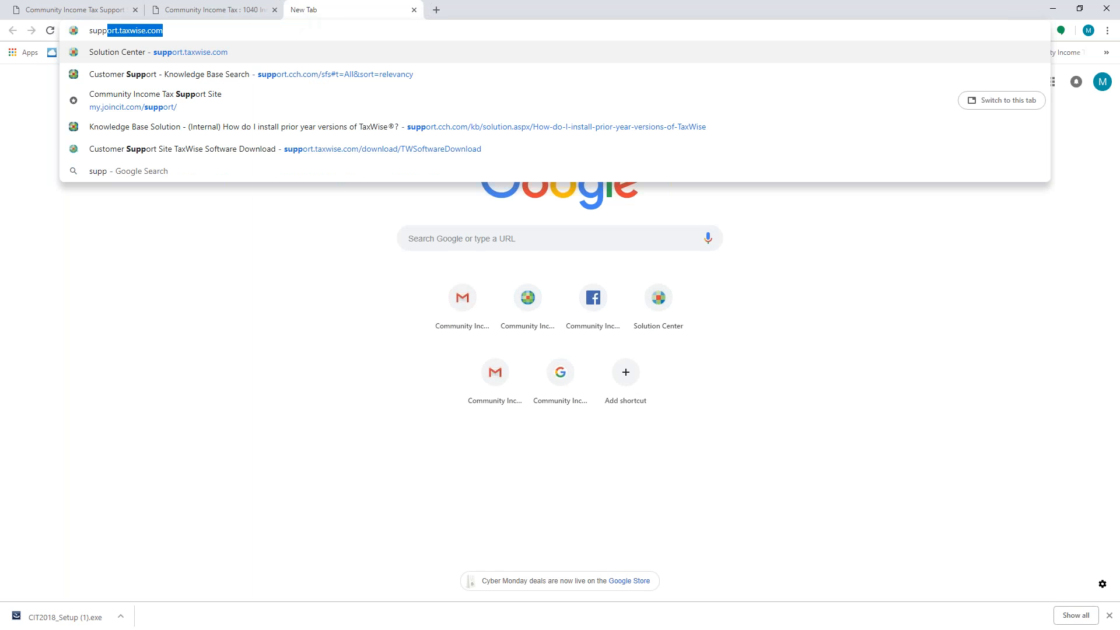
# Go to support.taxwise.com Product Updates and choose 2017 as the download year
pyautogui.click(239, 51)
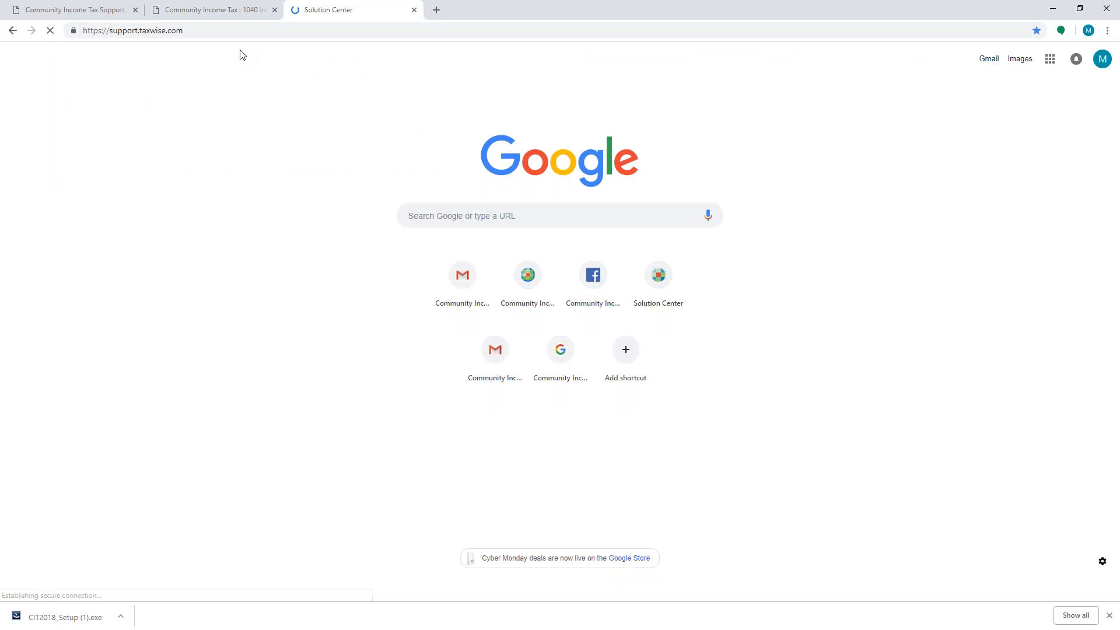
pyautogui.click(394, 245)
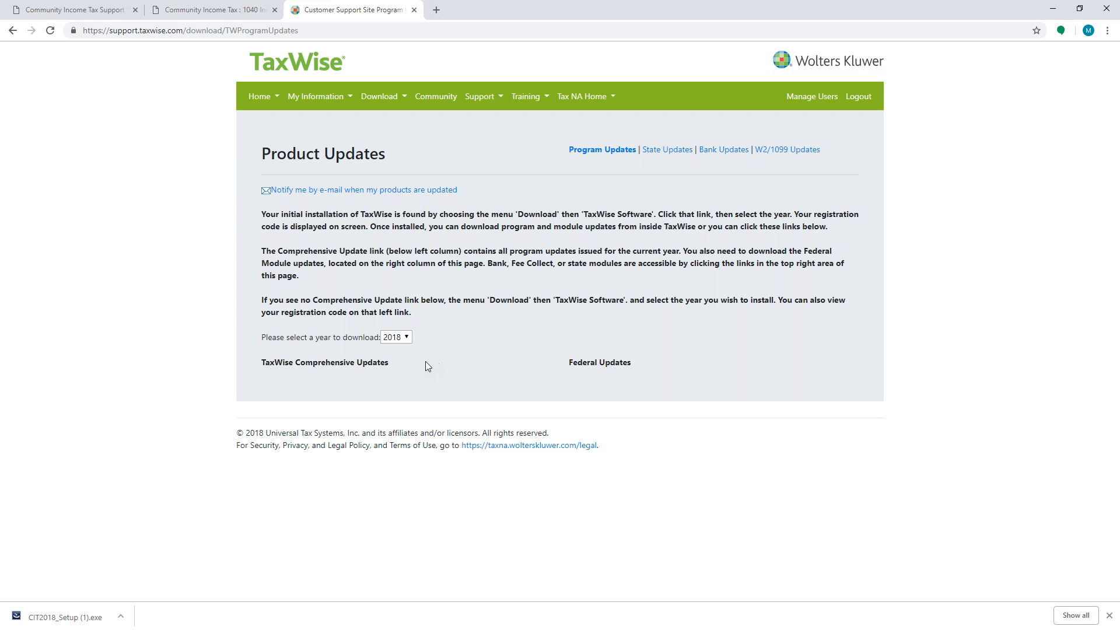
pyautogui.click(393, 339)
pyautogui.click(393, 360)
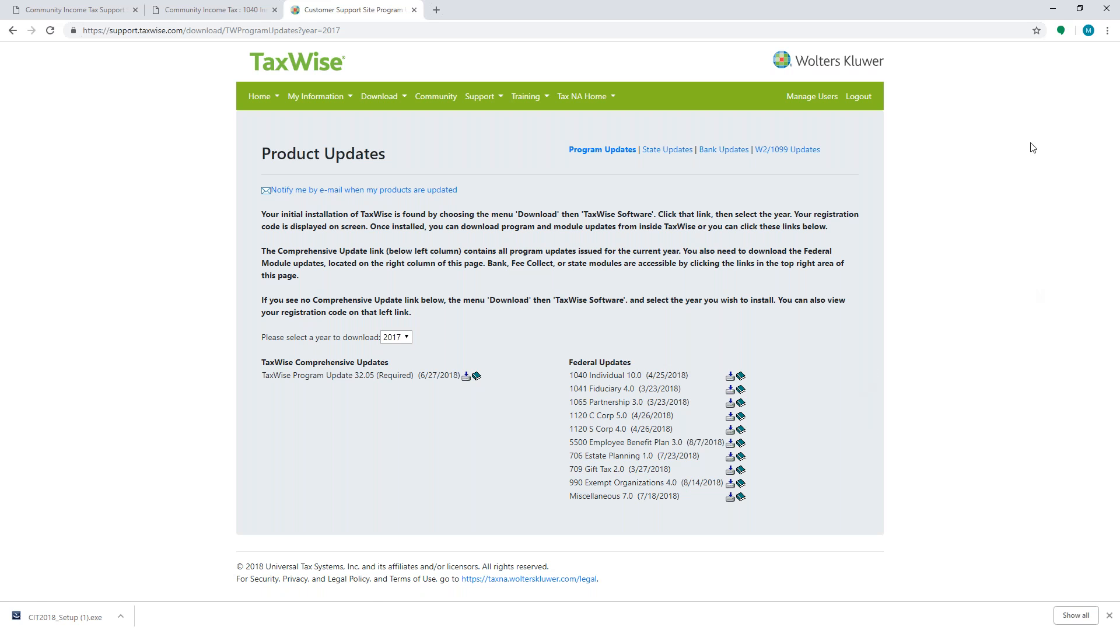
# Show the State Updates page, checking 2017 before returning to the 2018 state updates
pyautogui.click(664, 152)
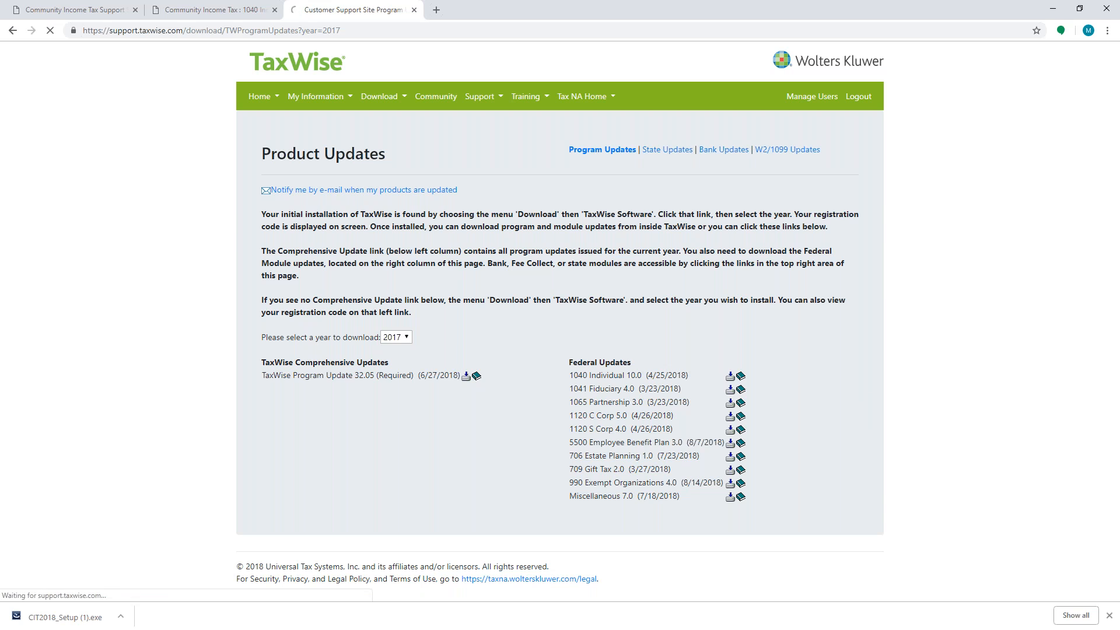
pyautogui.click(386, 239)
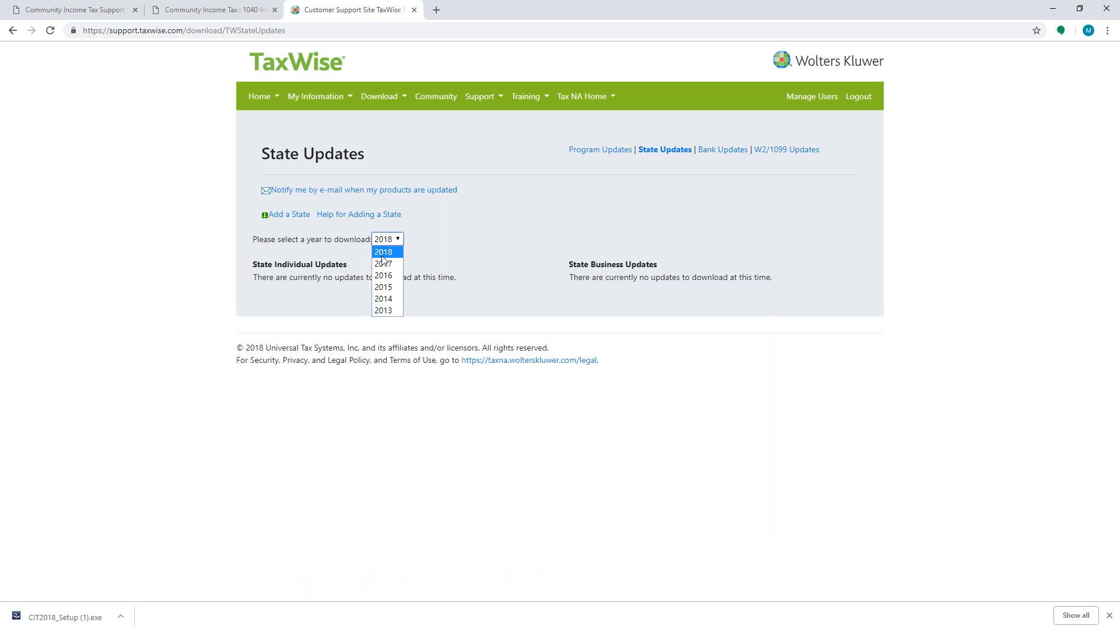
pyautogui.click(384, 267)
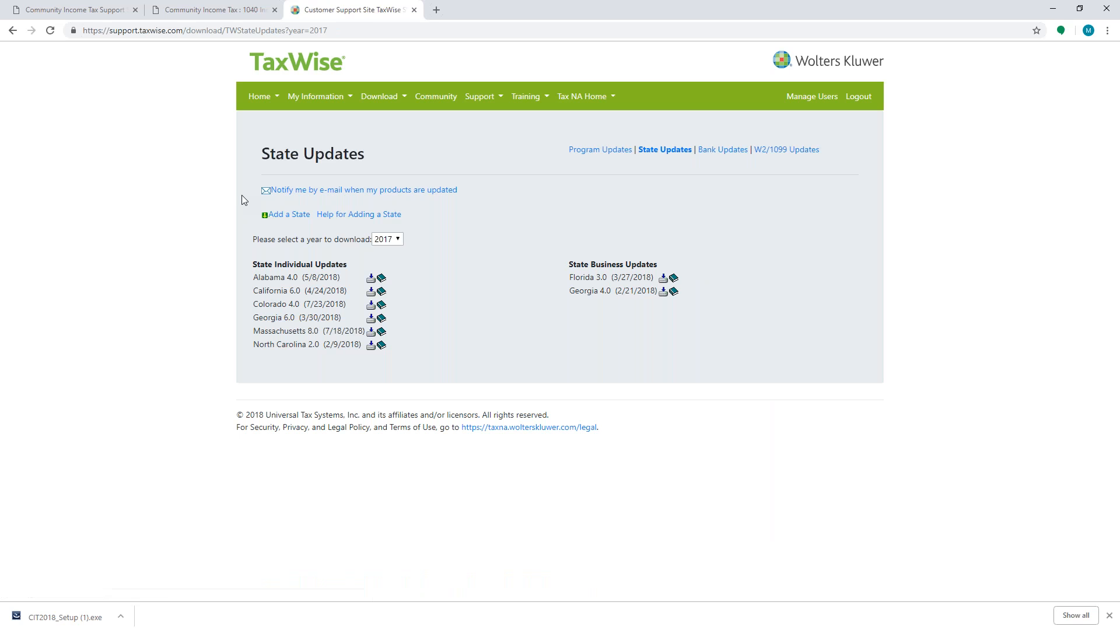
pyautogui.click(379, 240)
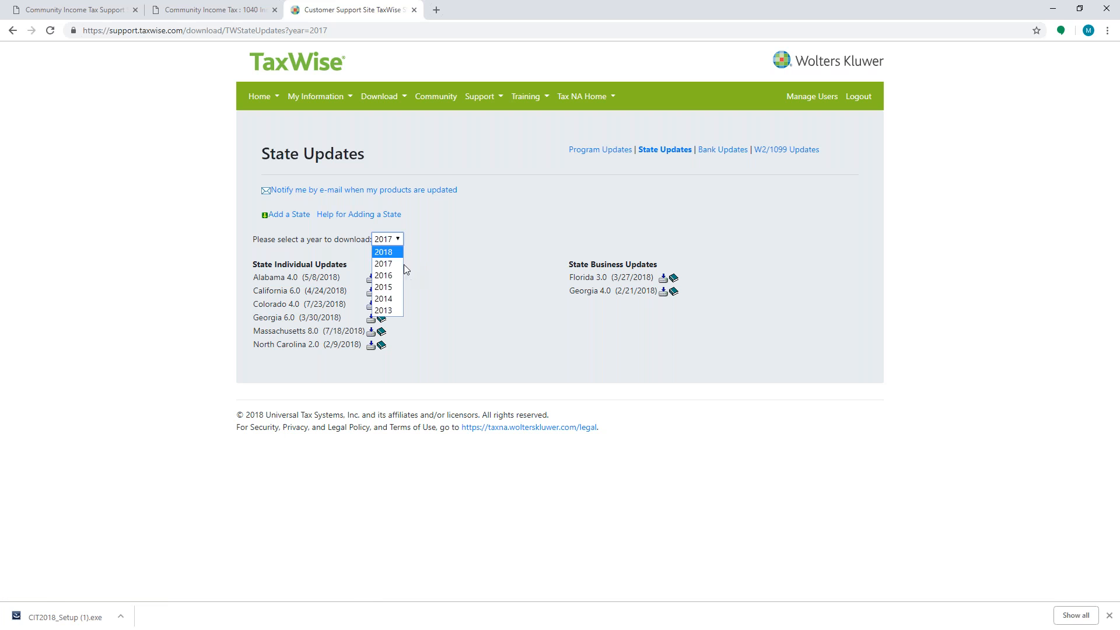
pyautogui.click(394, 252)
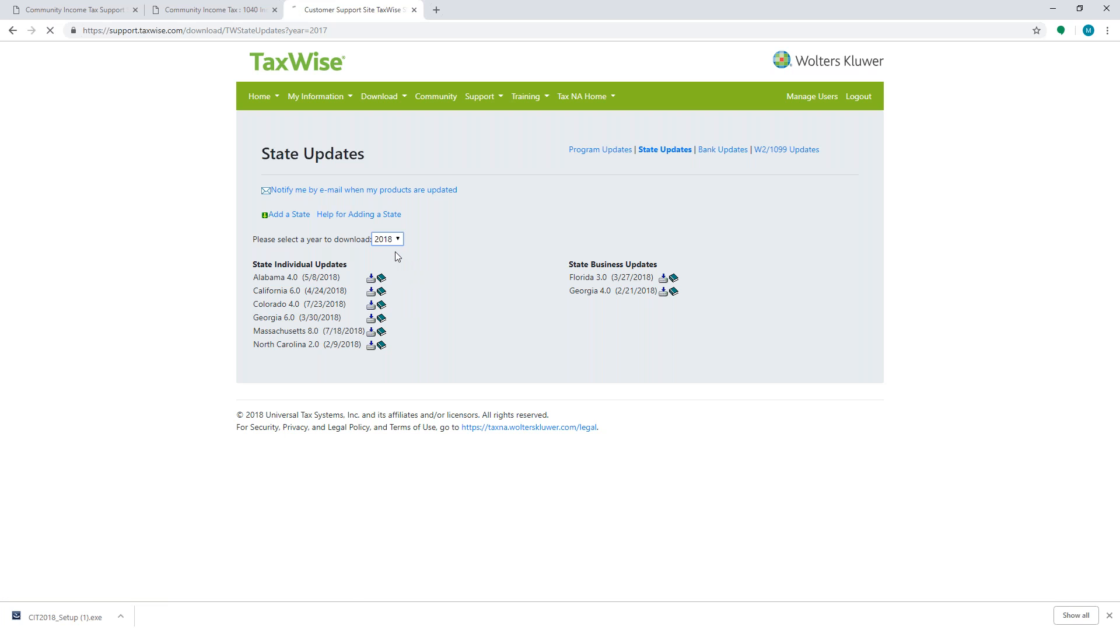
# Add Connecticut (CT) to the individual state package, then view the 2018 Bank Updates
pyautogui.click(290, 215)
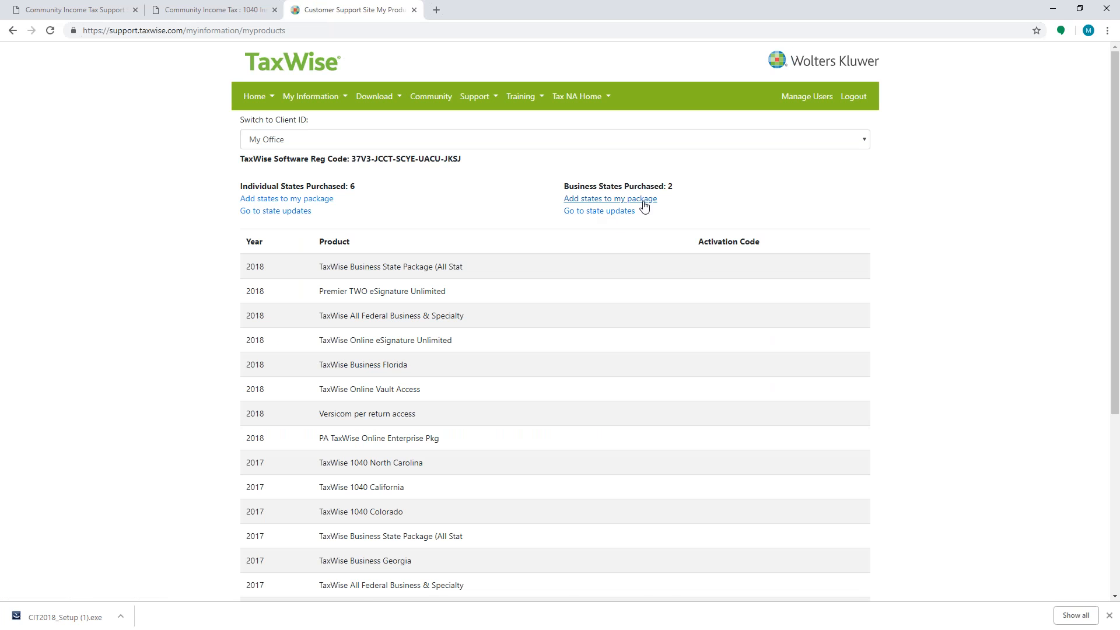
pyautogui.click(303, 199)
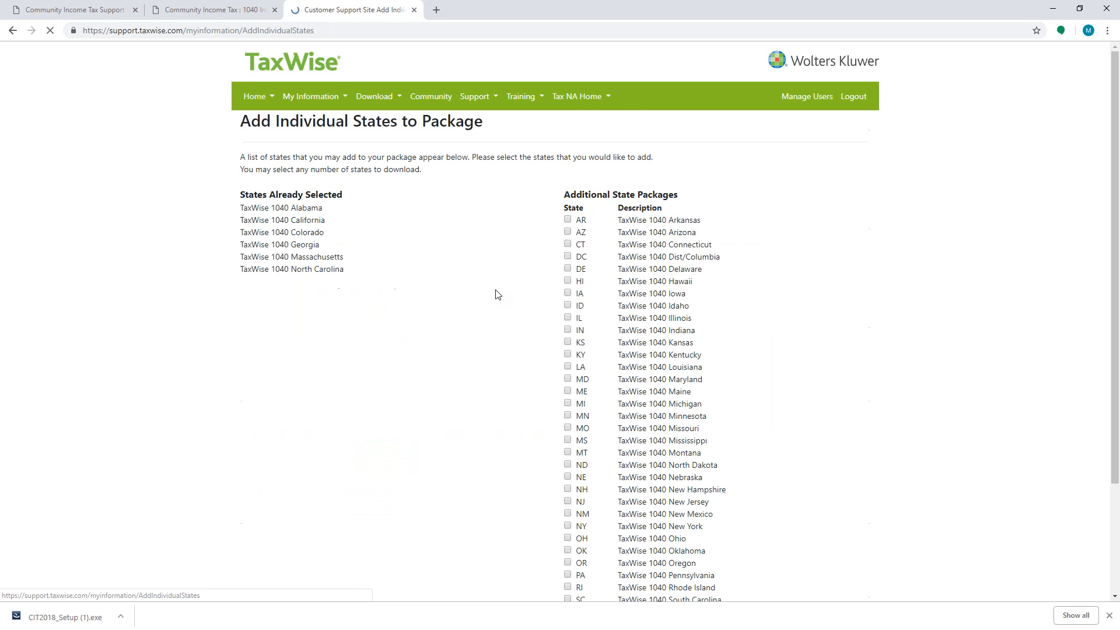
pyautogui.scroll(-2, 521, 328)
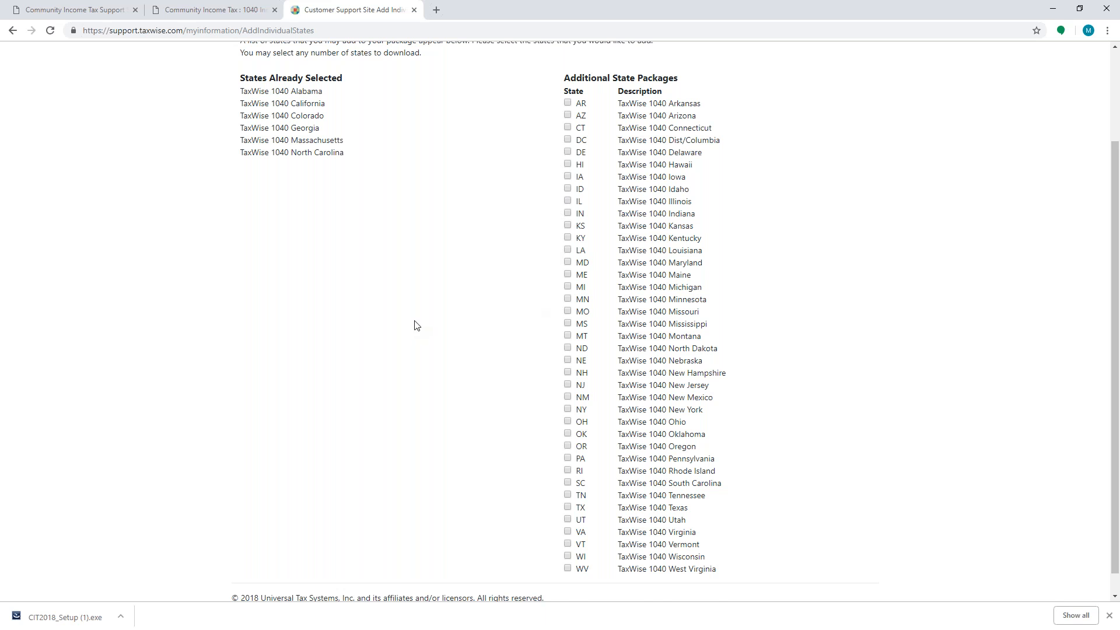
pyautogui.scroll(2, 454, 309)
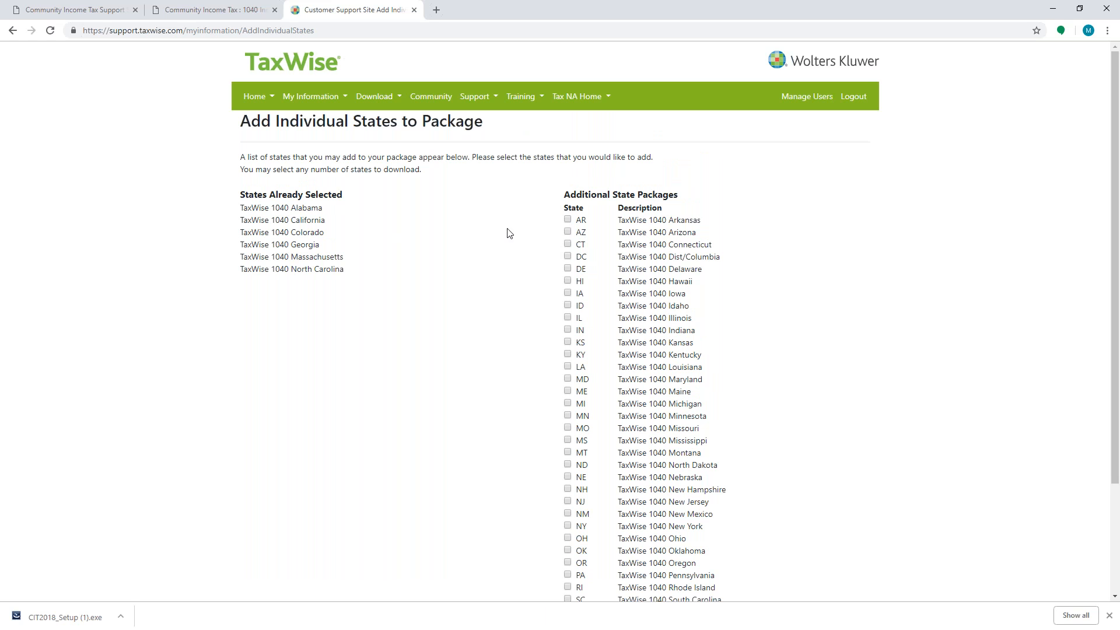
pyautogui.click(568, 245)
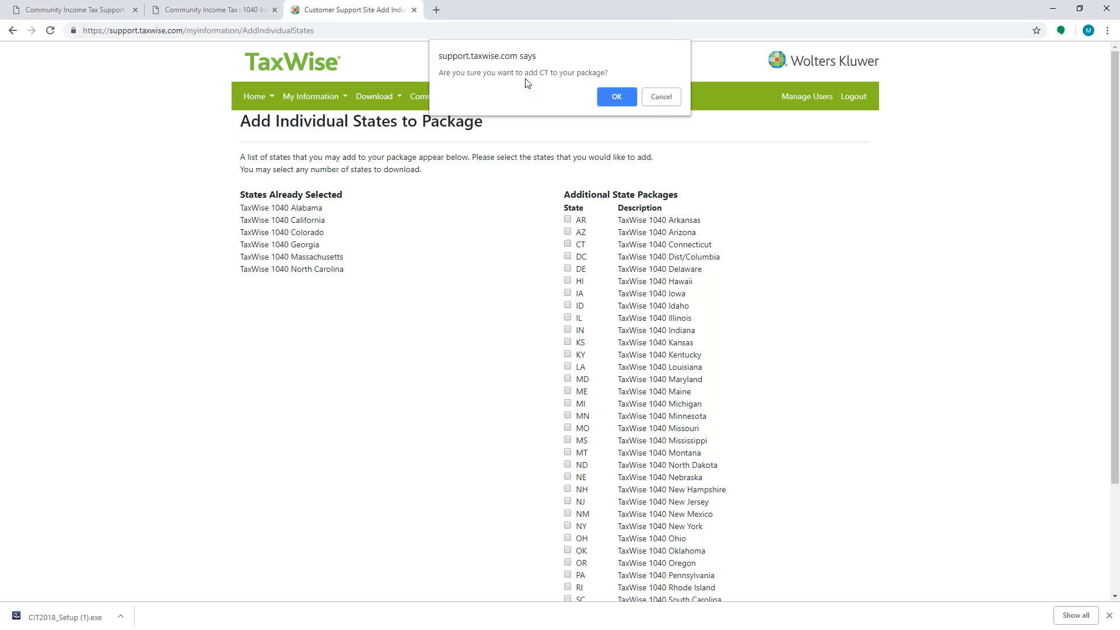
pyautogui.click(615, 98)
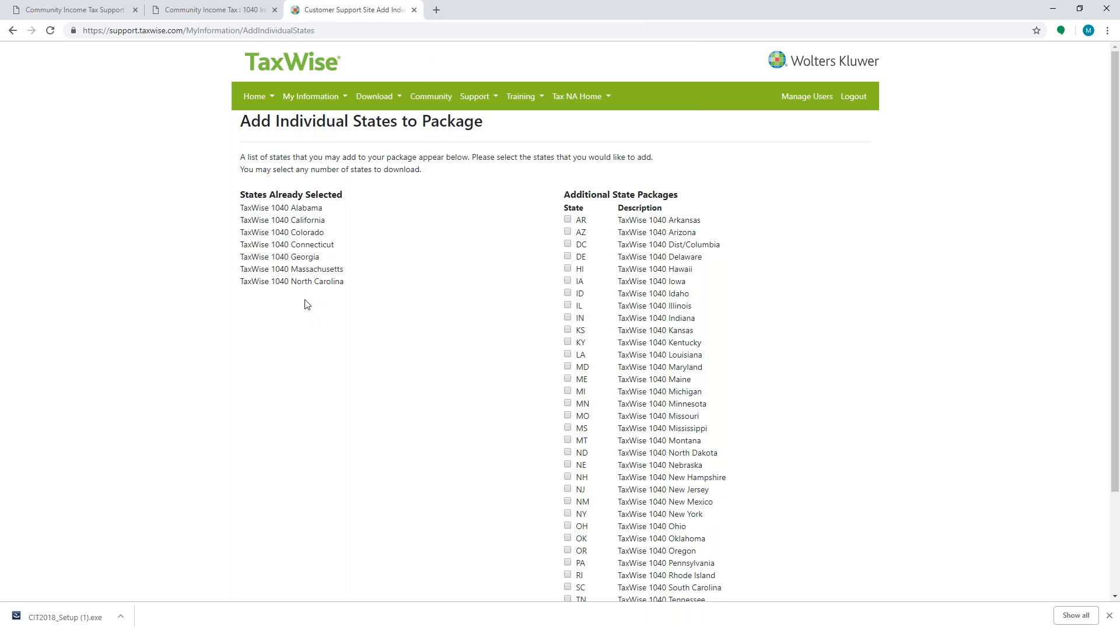
pyautogui.click(12, 30)
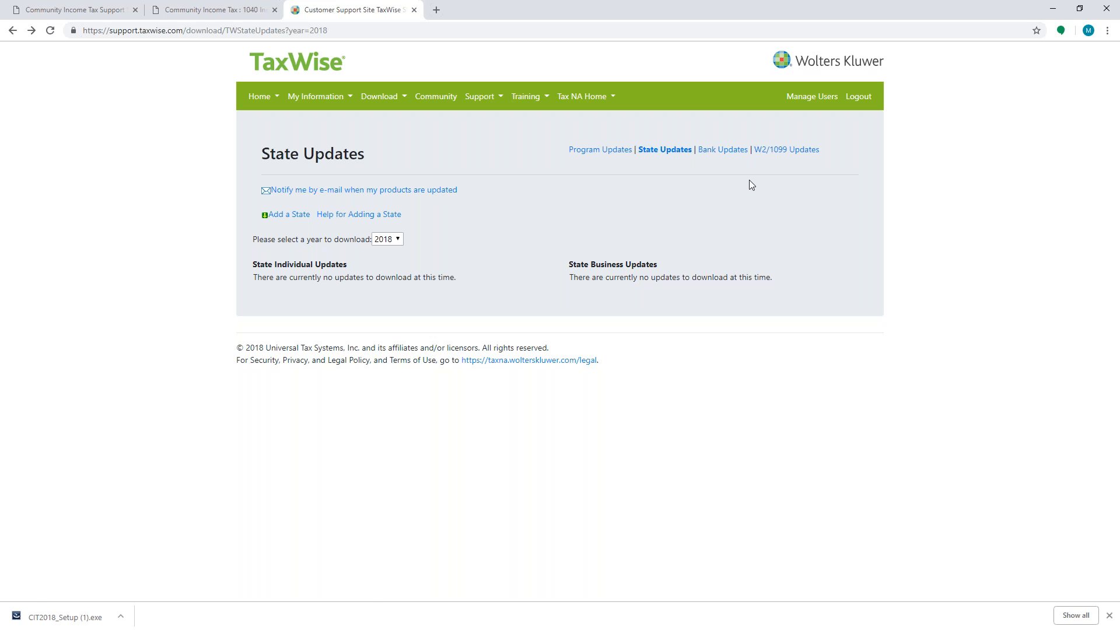
pyautogui.click(723, 150)
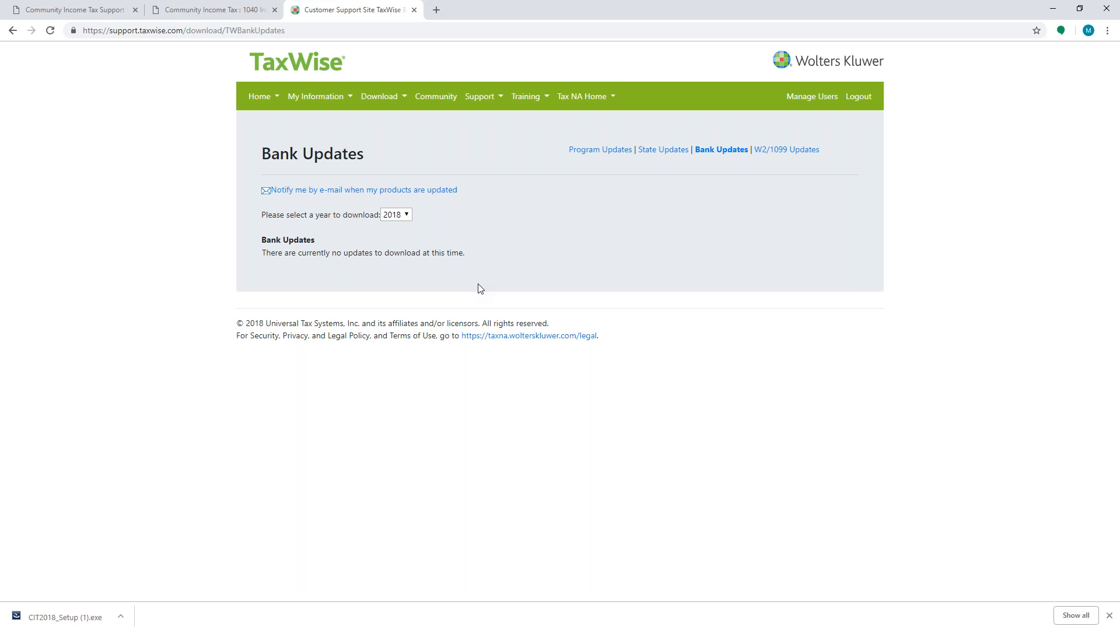
# Return to the tax program's Home page and review the Help > About version information
pyautogui.hotkey('alt', 'Tab')
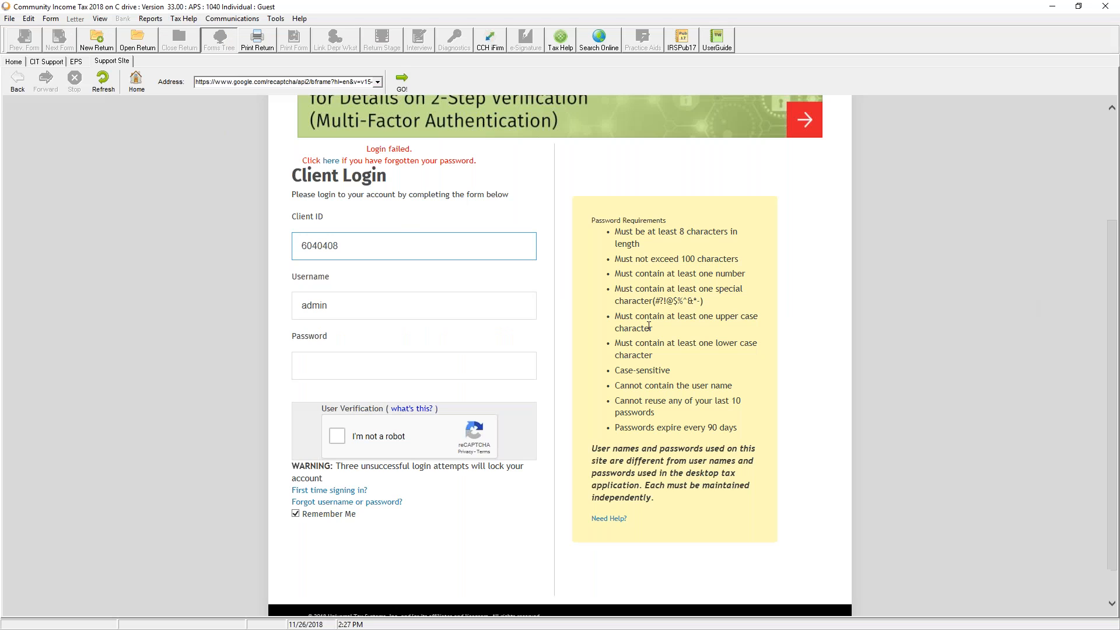
pyautogui.click(18, 62)
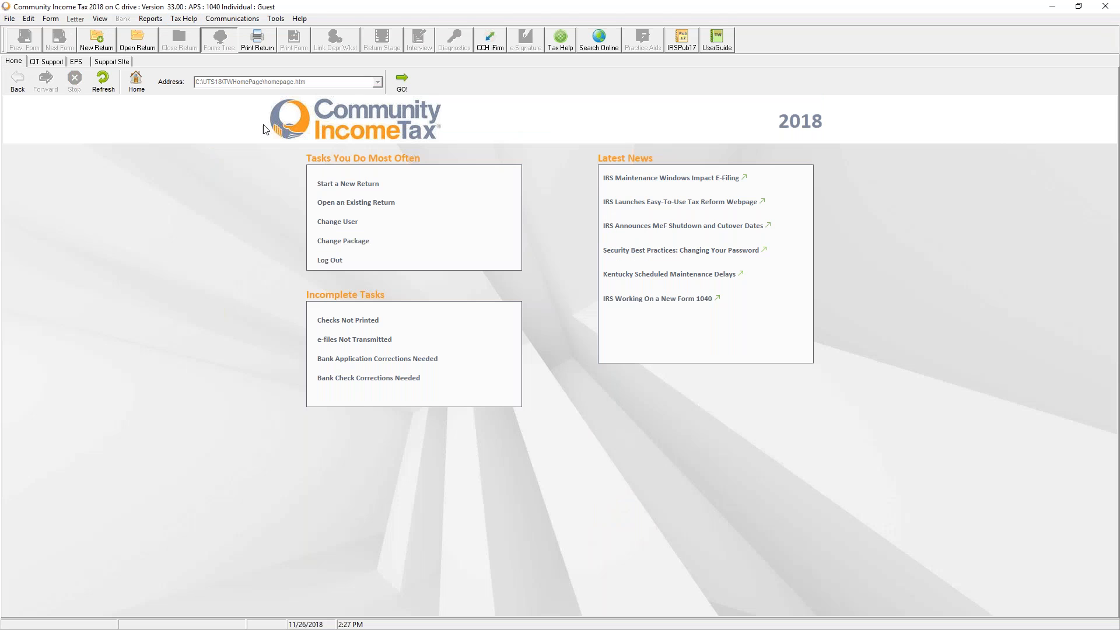
pyautogui.click(295, 18)
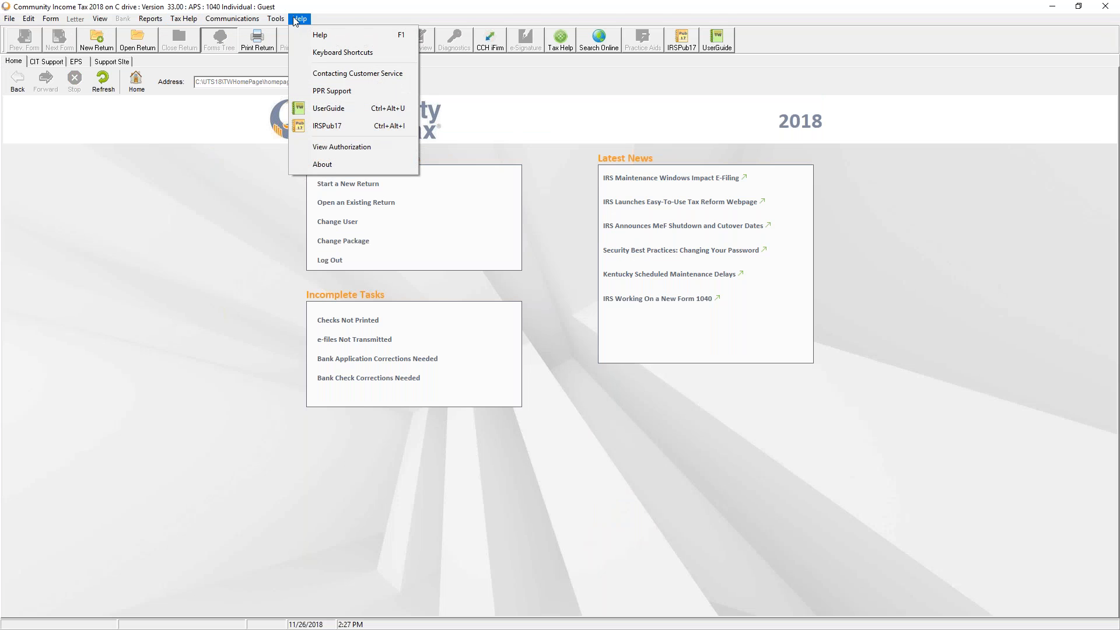
pyautogui.click(330, 164)
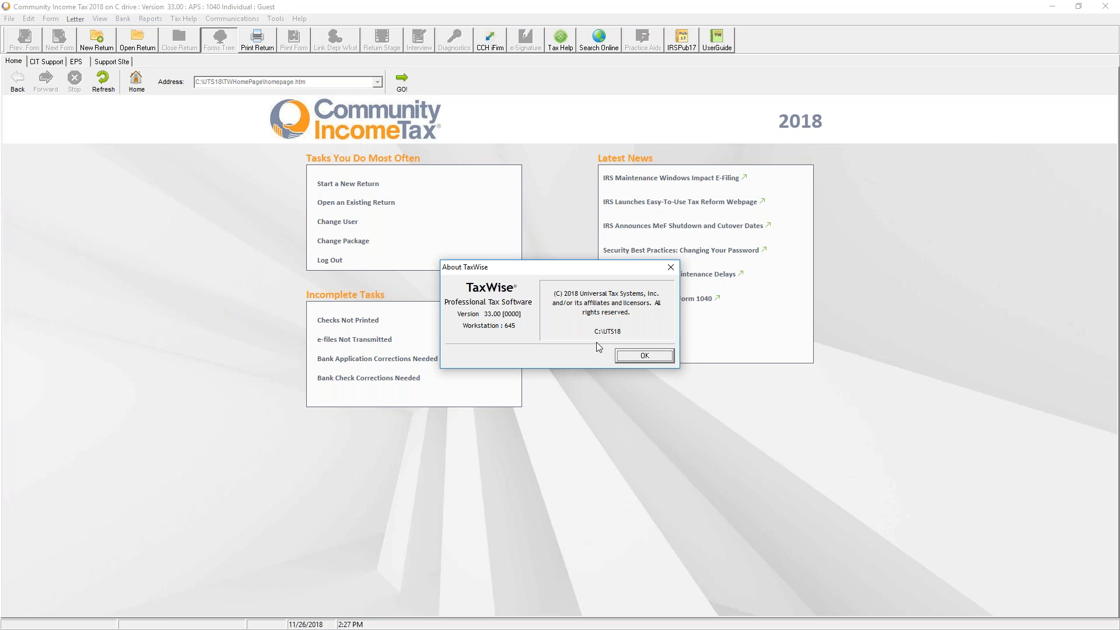
pyautogui.click(644, 357)
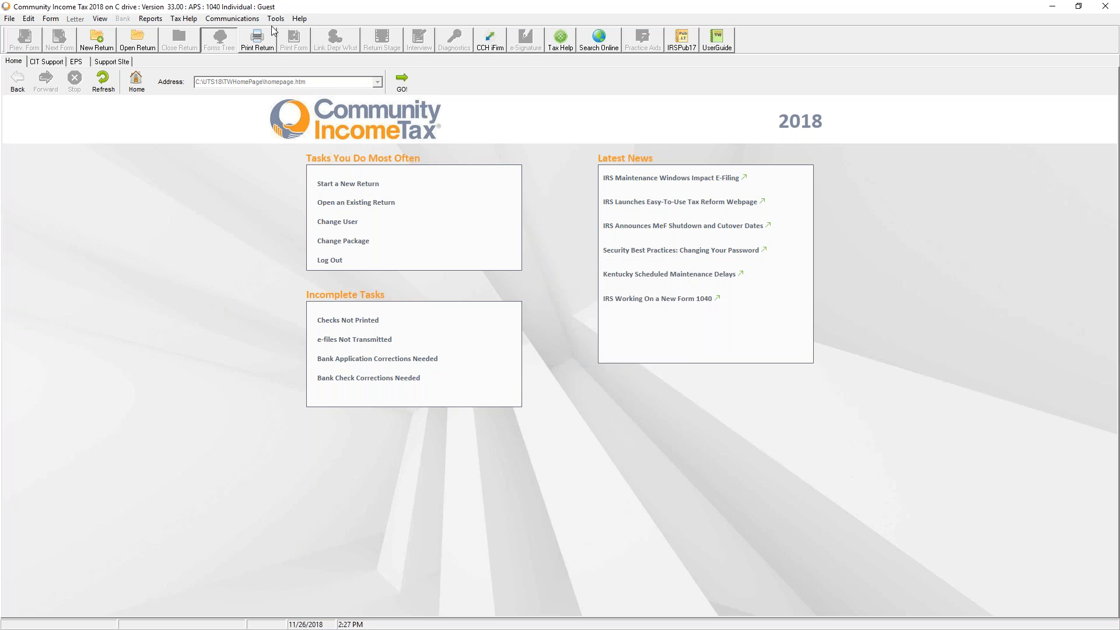
# Review the View Authorization package list on its Bank and Business tabs, then close it
pyautogui.click(300, 19)
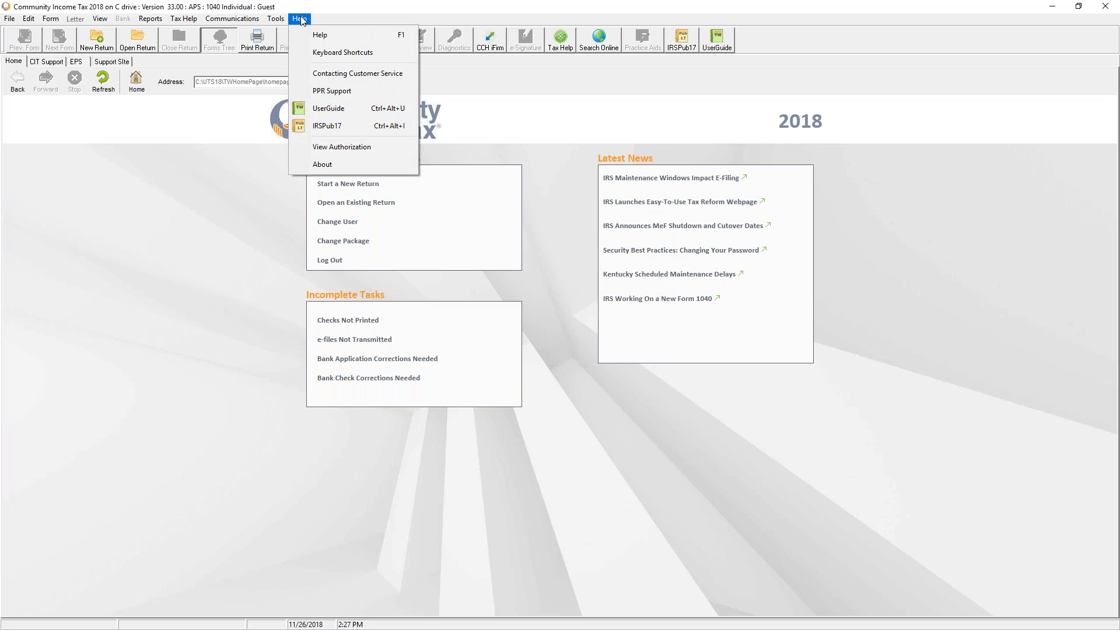
pyautogui.click(340, 147)
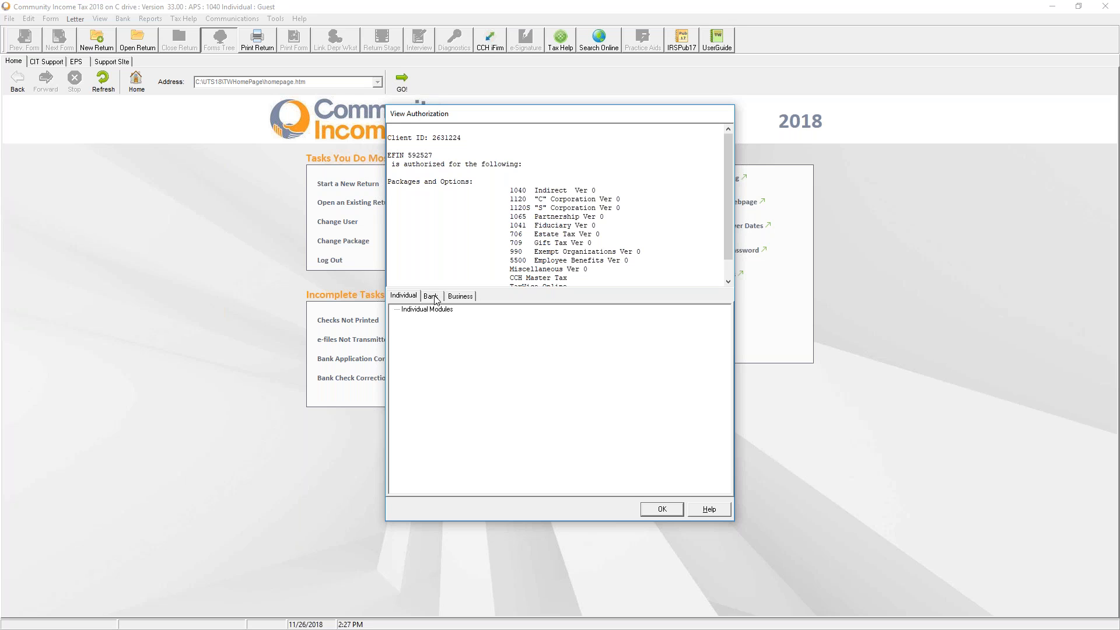
pyautogui.scroll(-1, 549, 253)
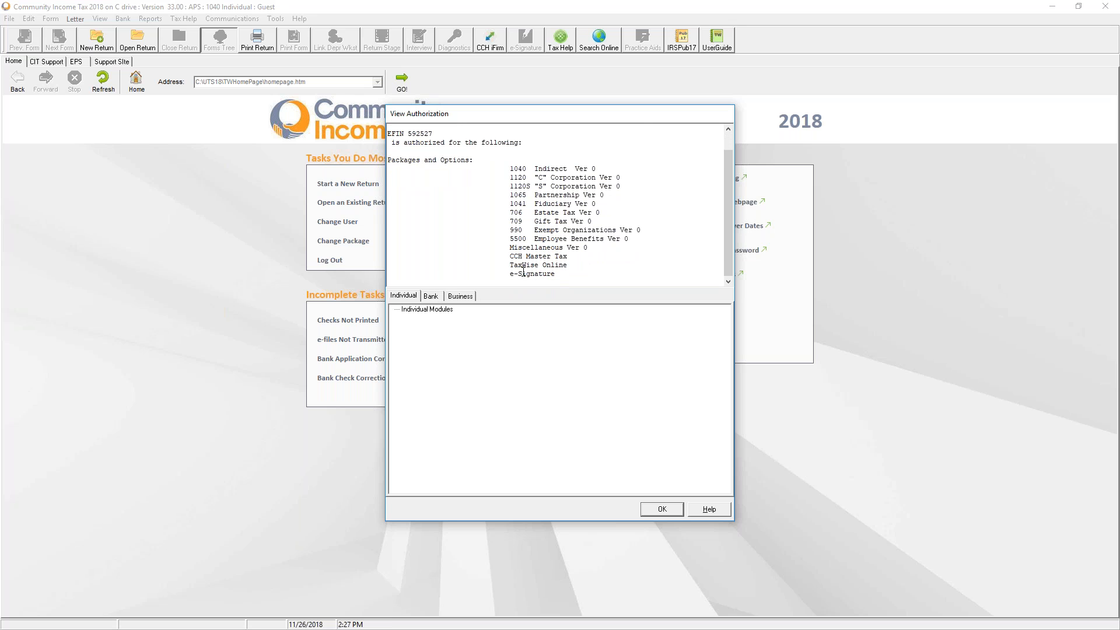
pyautogui.click(433, 297)
pyautogui.click(455, 298)
pyautogui.click(671, 510)
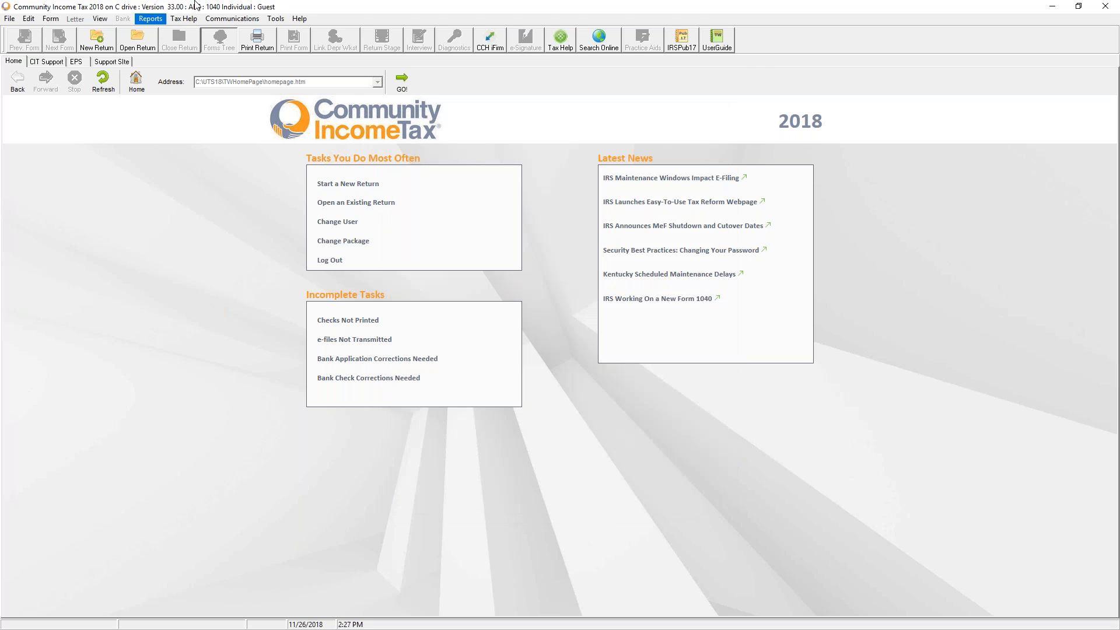
# Look over the options in the Communications menu
pyautogui.click(215, 17)
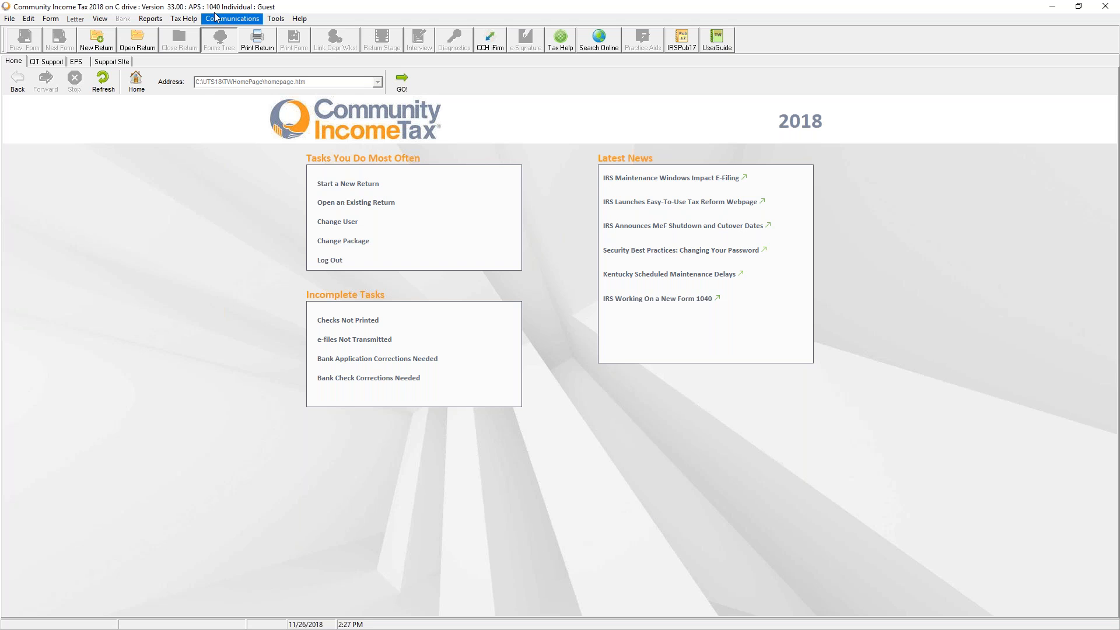
pyautogui.click(216, 19)
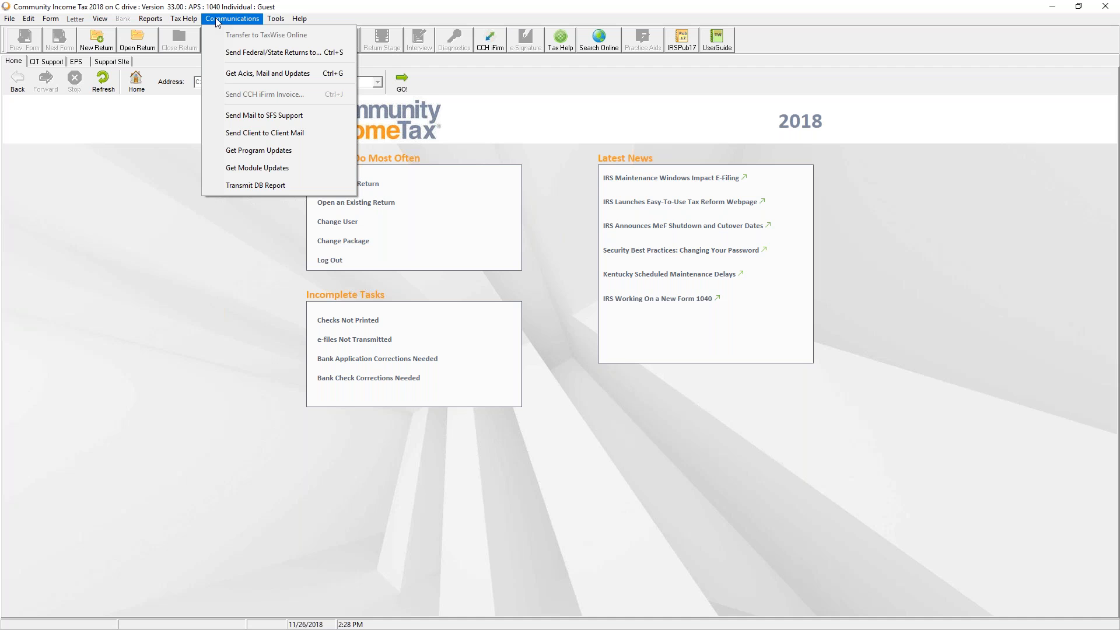
pyautogui.moveTo(276, 23)
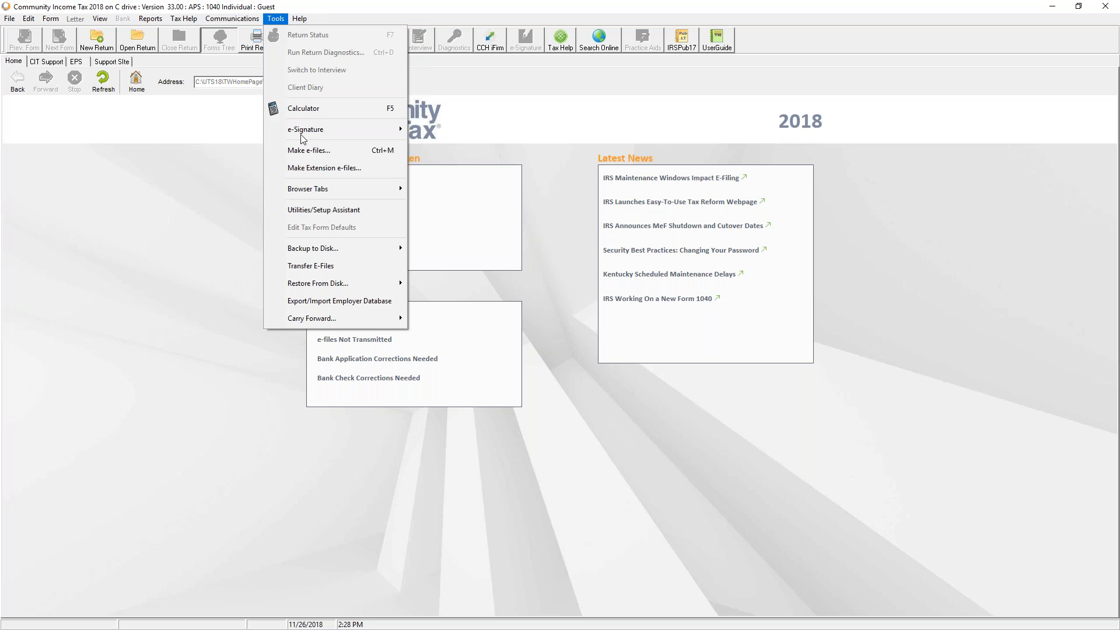
pyautogui.moveTo(320, 194)
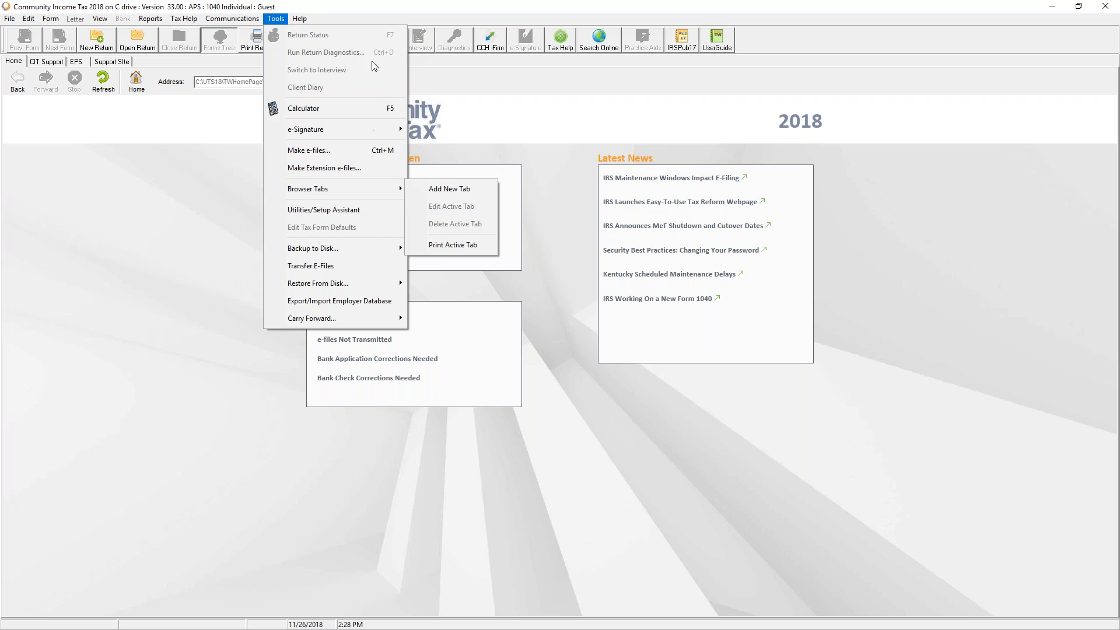
pyautogui.moveTo(316, 131)
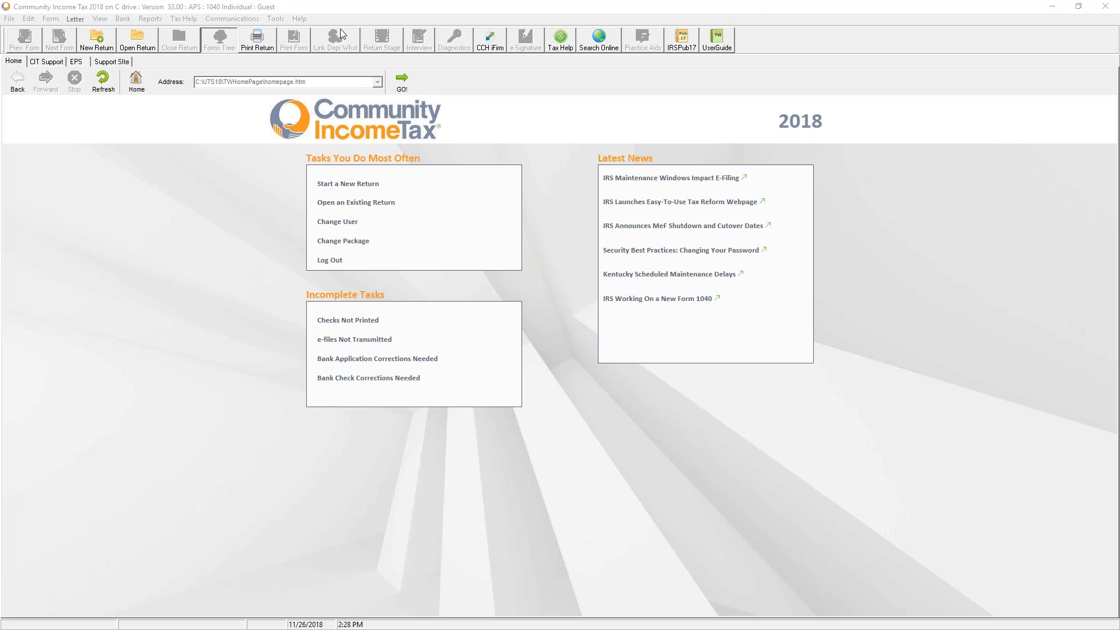
# Show the Tools menu with the Backup to Disk submenu expanded
pyautogui.click(150, 233)
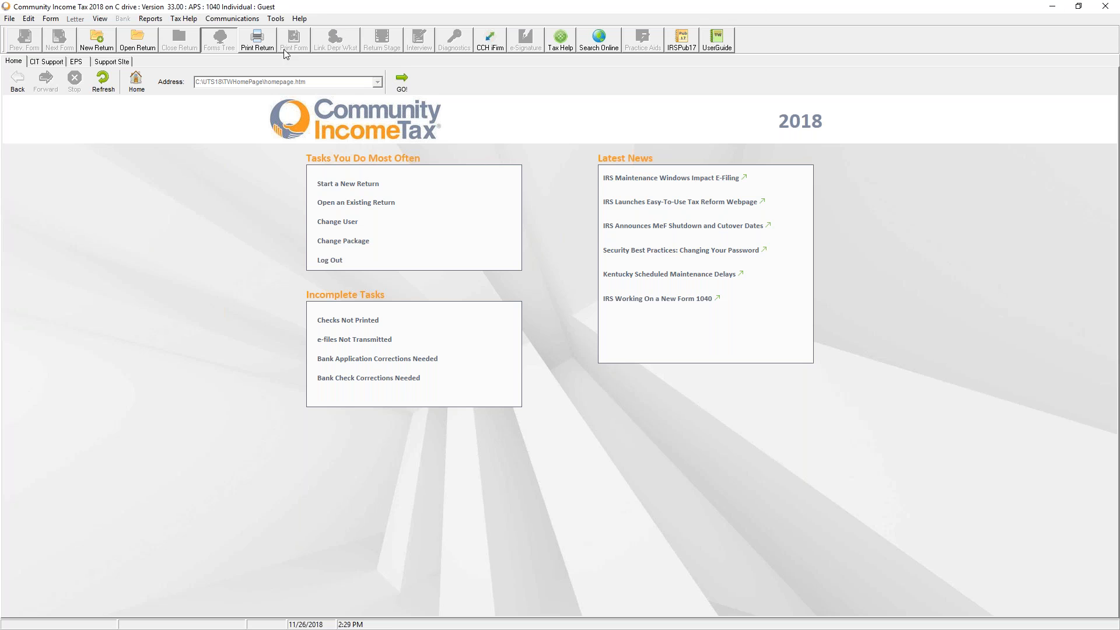
pyautogui.click(271, 19)
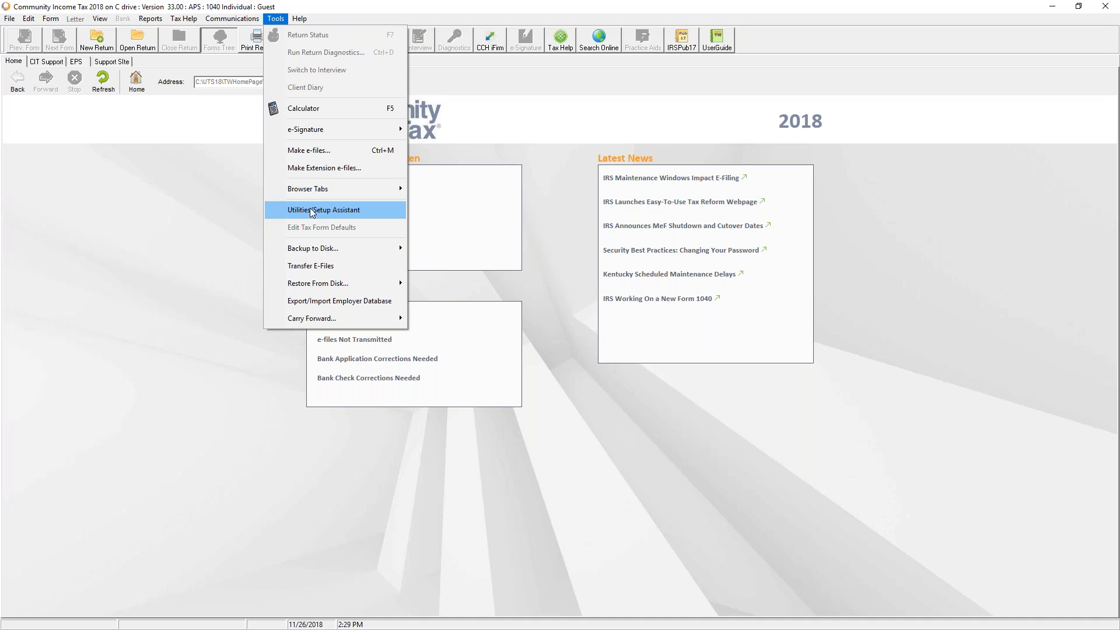
pyautogui.moveTo(330, 251)
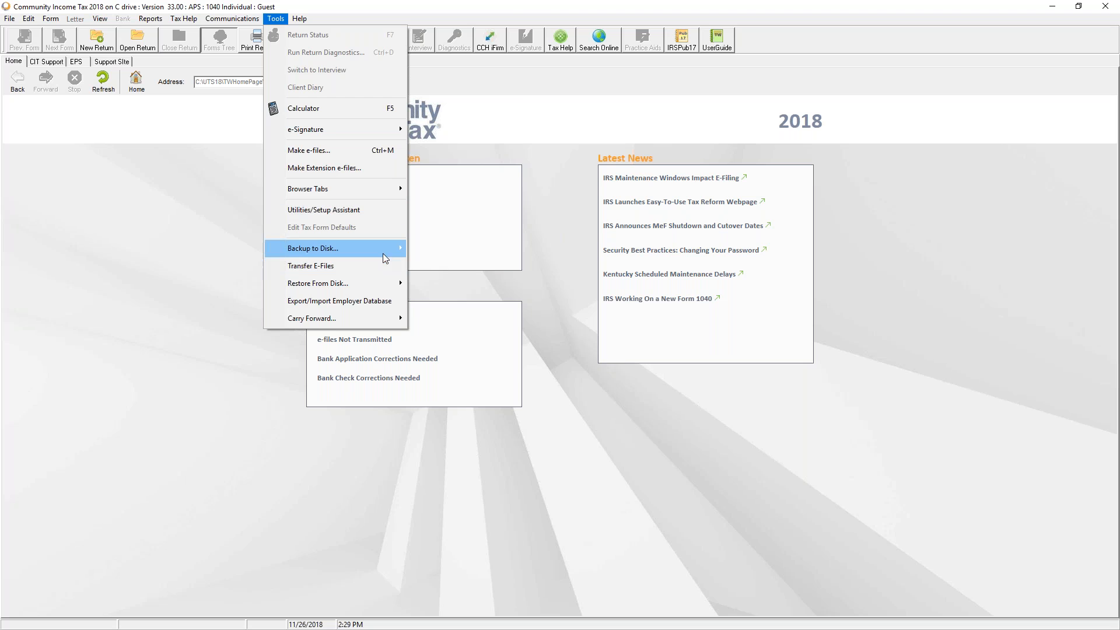
# Start a Regular backup to disk for the Guest user with both returns selected
pyautogui.moveTo(382, 253)
pyautogui.click(453, 249)
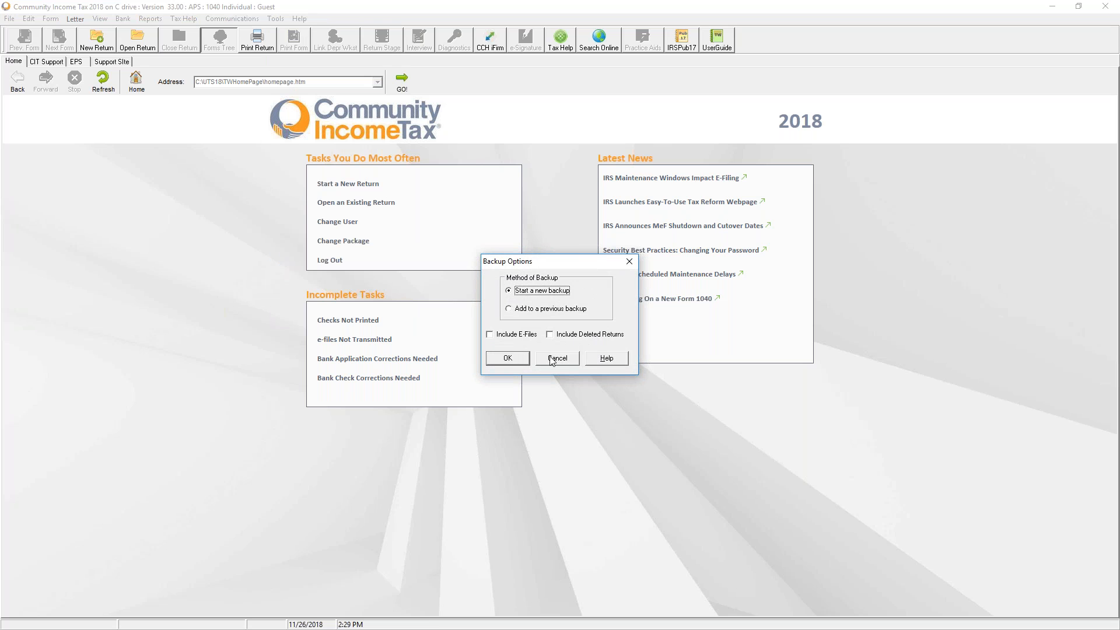
pyautogui.click(507, 358)
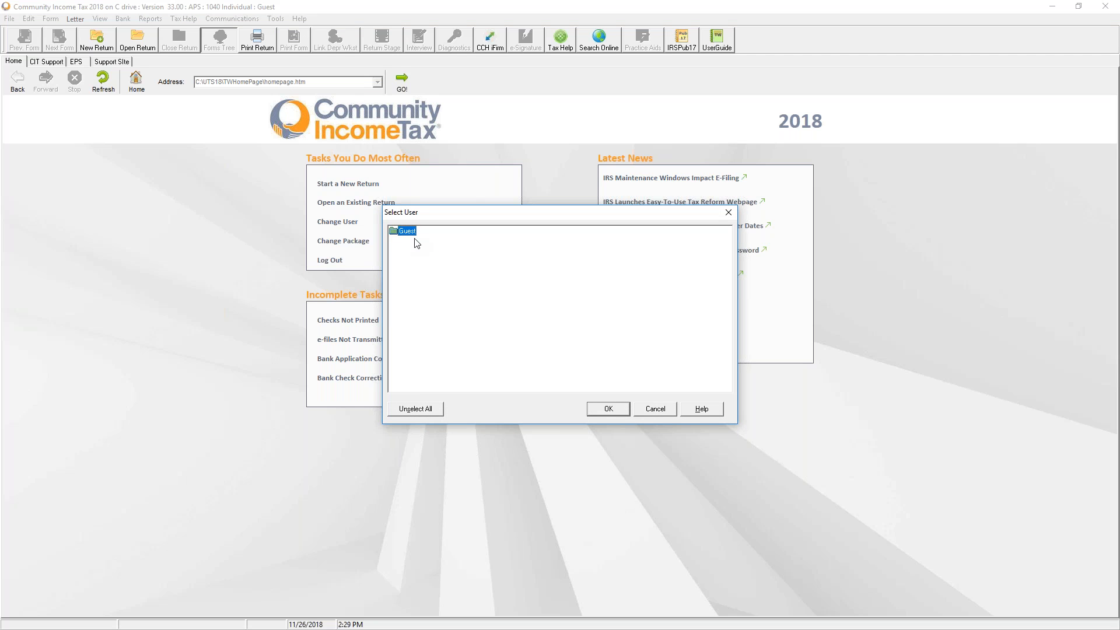
pyautogui.click(608, 408)
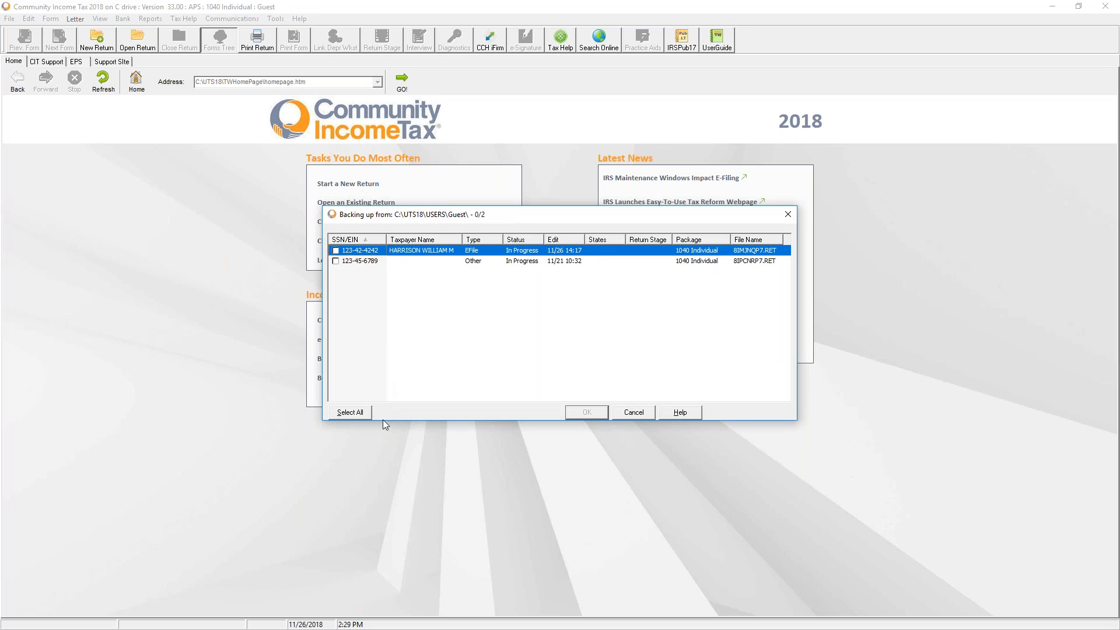
pyautogui.click(350, 412)
pyautogui.click(586, 416)
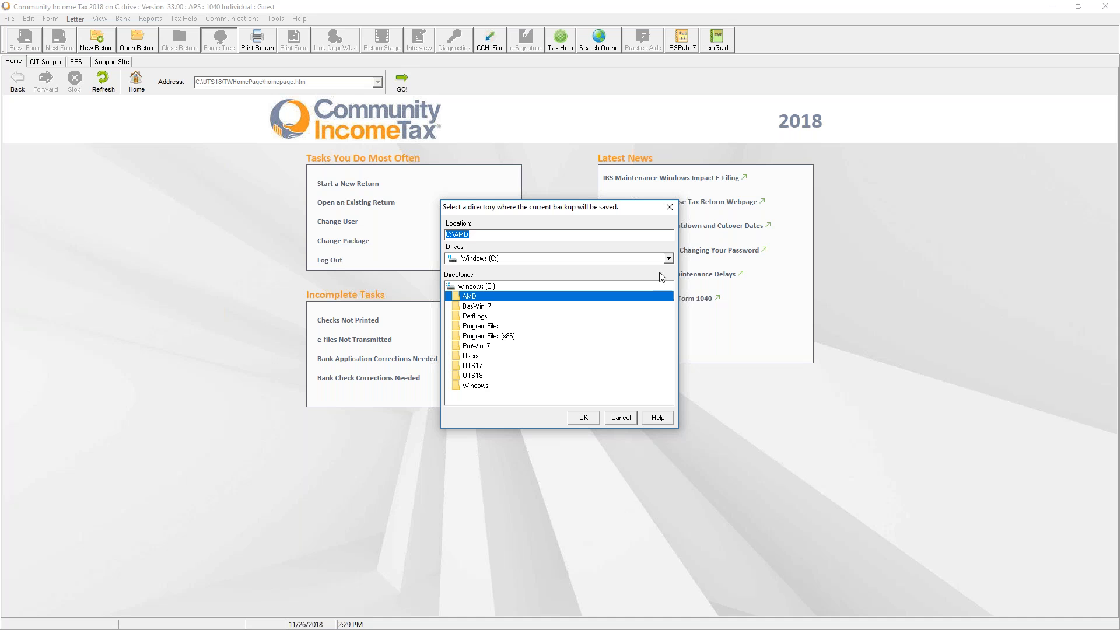
# Browse the drives and the C:\UTS18 folder for a backup location, then cancel the backup
pyautogui.click(669, 259)
pyautogui.click(590, 259)
pyautogui.click(667, 260)
pyautogui.click(508, 290)
pyautogui.click(509, 286)
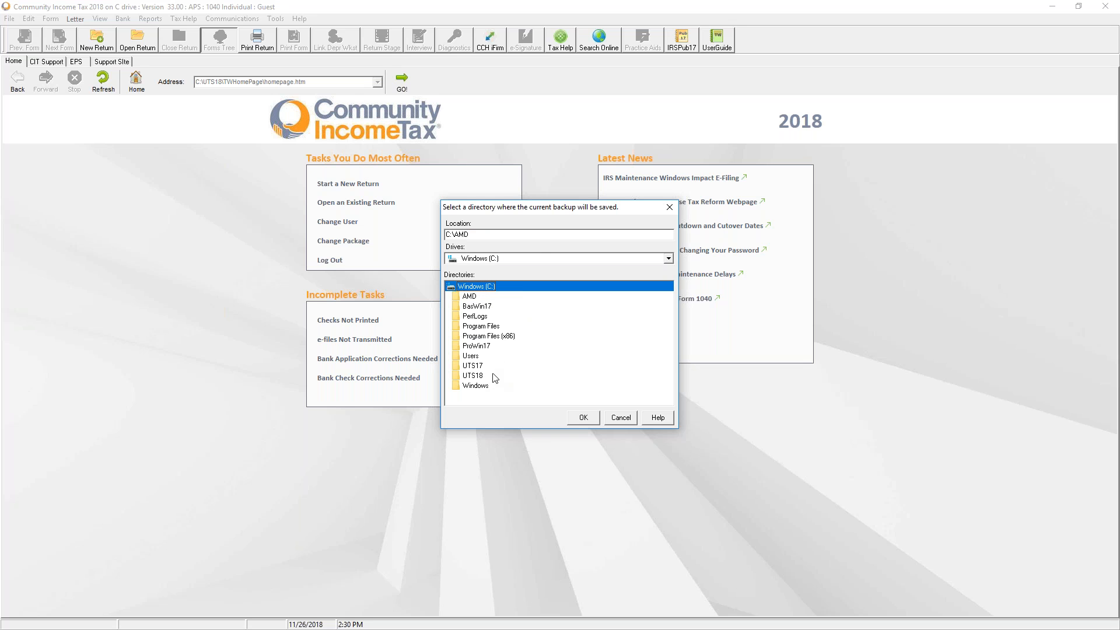
pyautogui.doubleClick(474, 375)
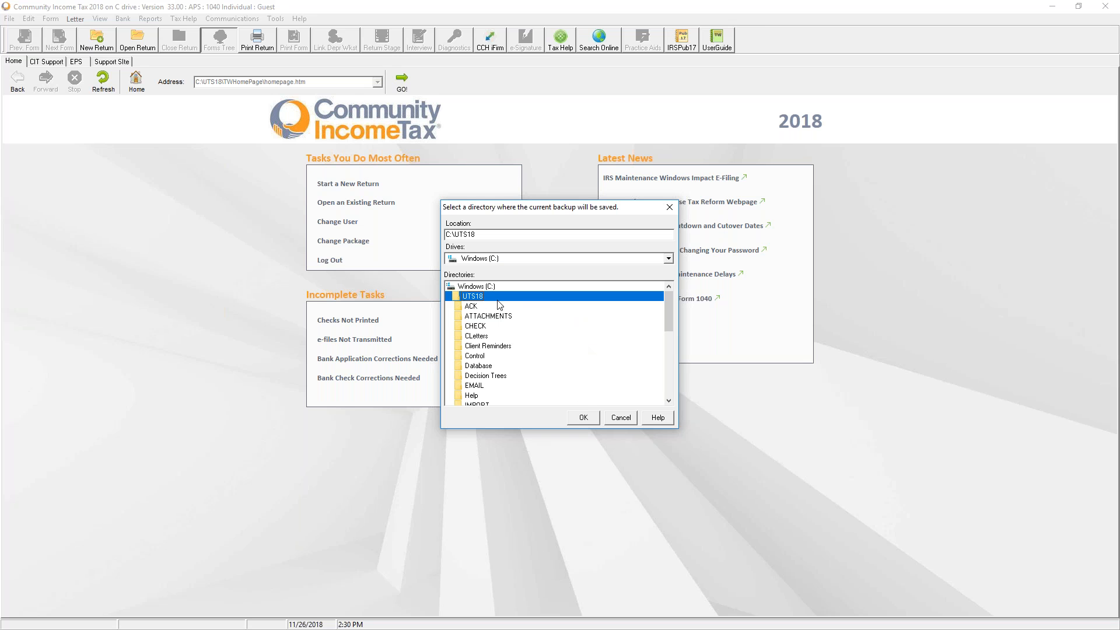
pyautogui.doubleClick(483, 287)
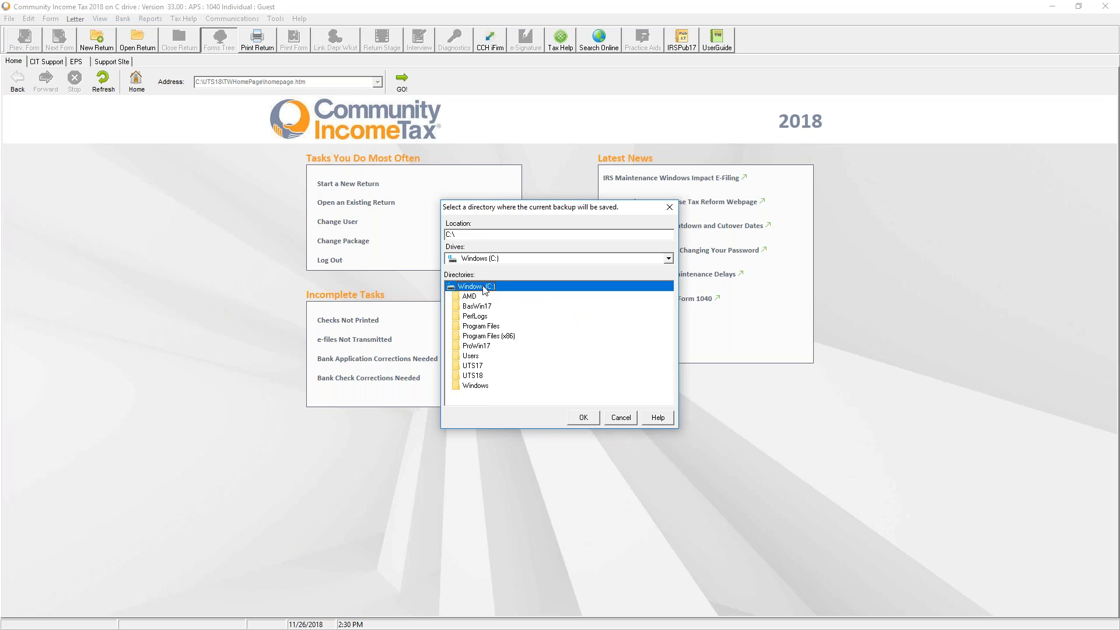
pyautogui.click(497, 259)
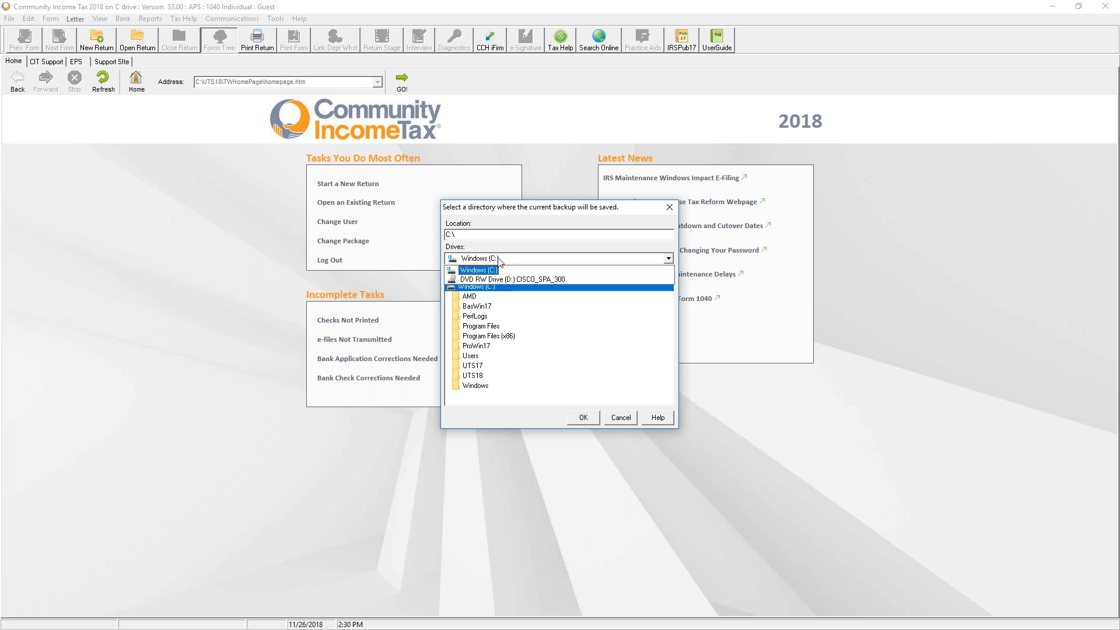
pyautogui.click(614, 419)
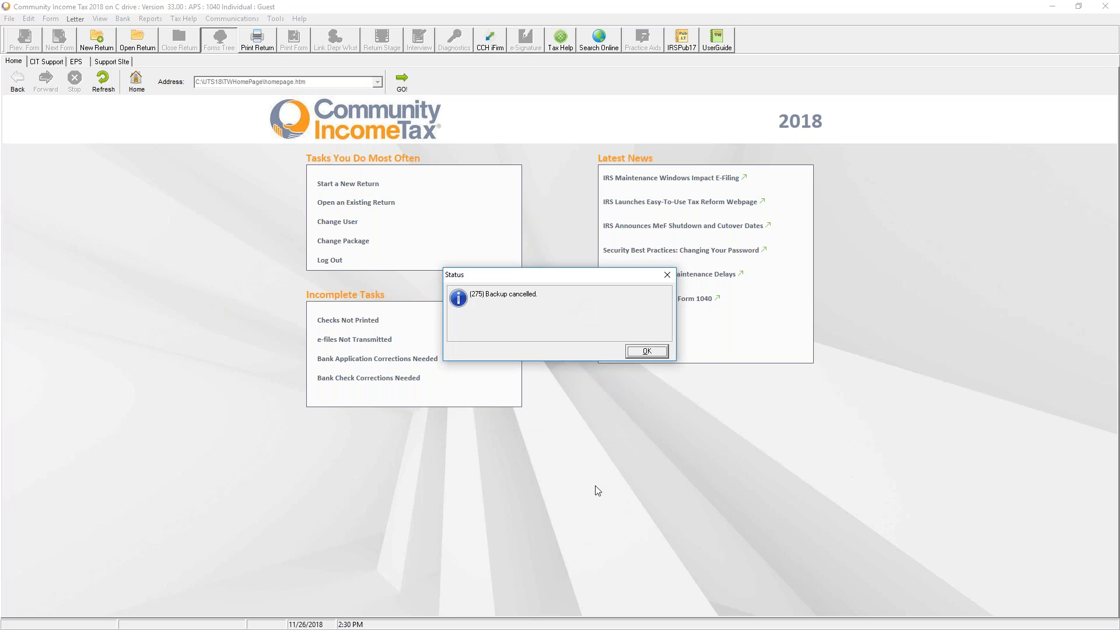
pyautogui.click(646, 350)
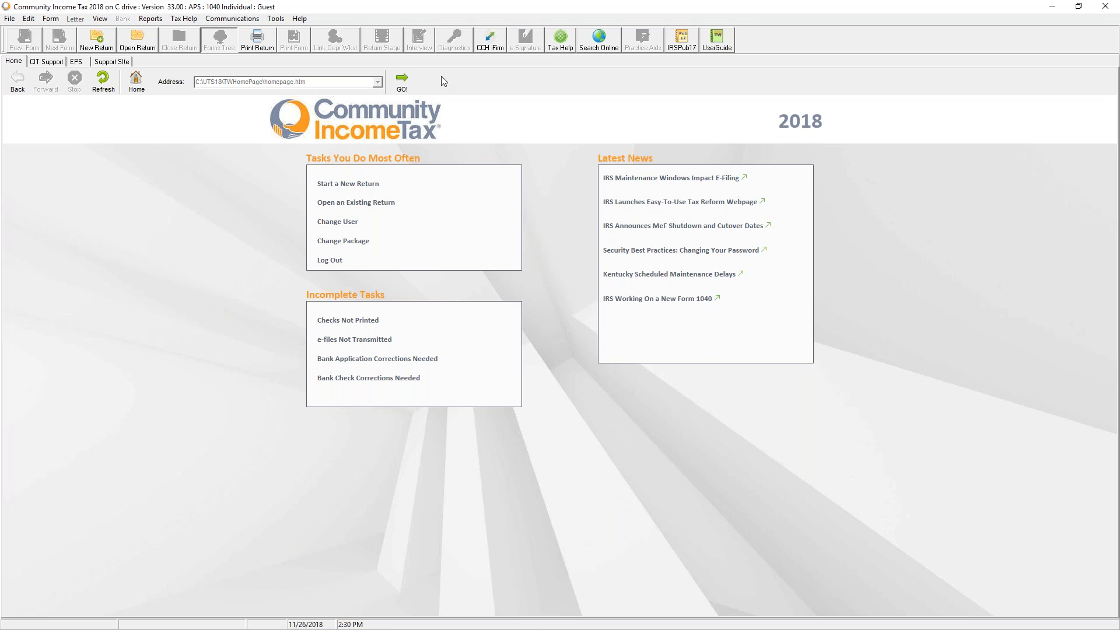
# Look over the Tools menu's Backup to Disk and Carry Forward entries, then open the Help menu
pyautogui.click(277, 20)
pyautogui.click(279, 22)
pyautogui.click(277, 20)
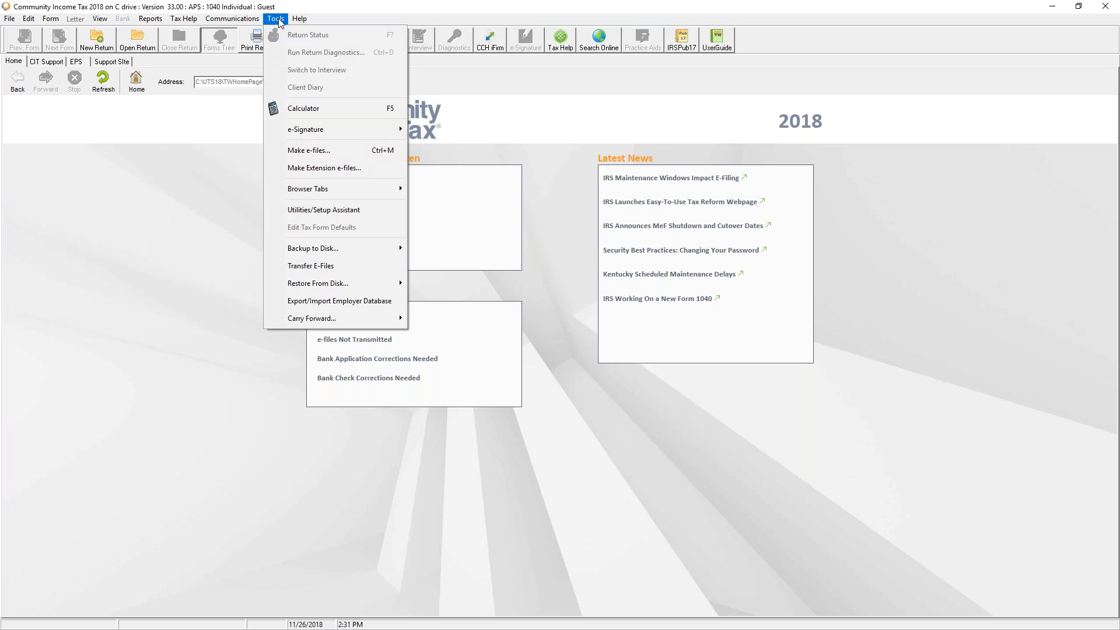
pyautogui.moveTo(334, 249)
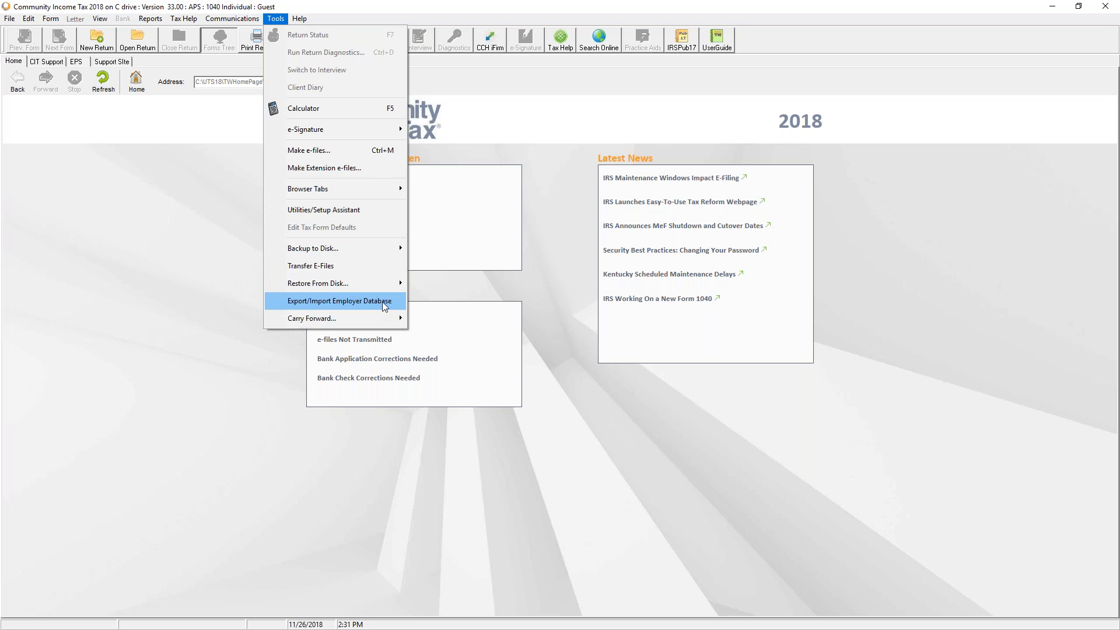
pyautogui.moveTo(380, 312)
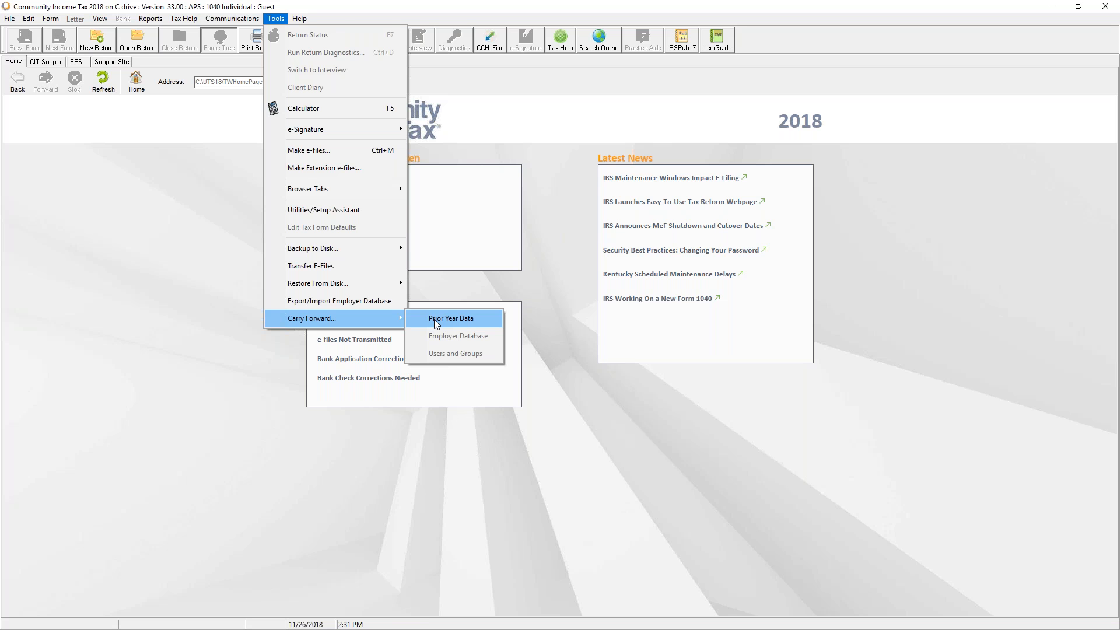
pyautogui.click(308, 20)
pyautogui.click(293, 19)
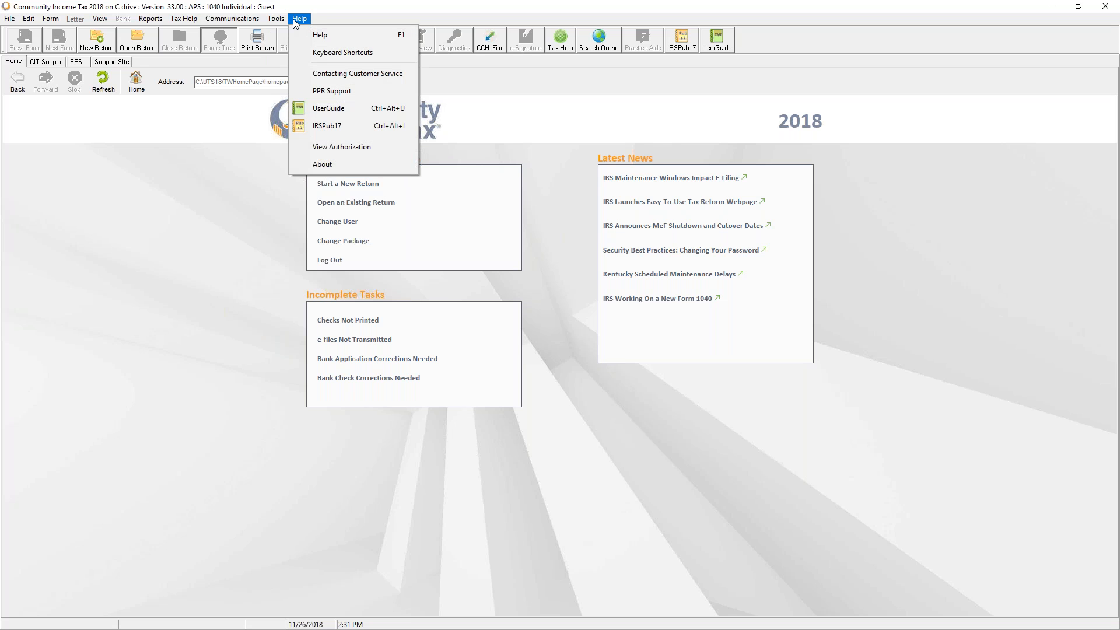
pyautogui.click(320, 52)
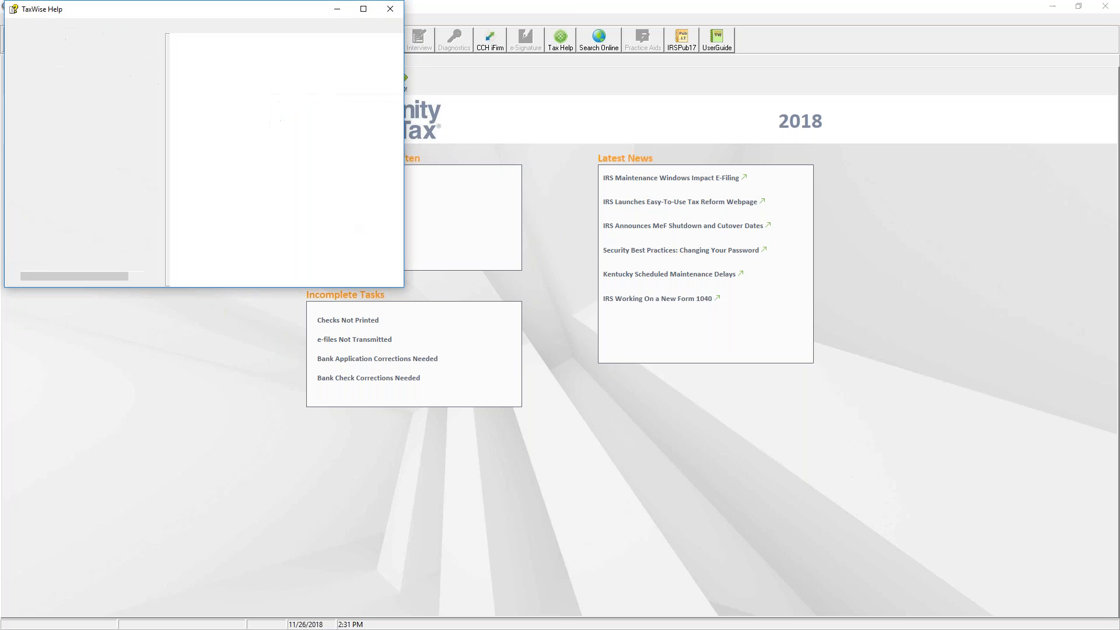
pyautogui.click(363, 9)
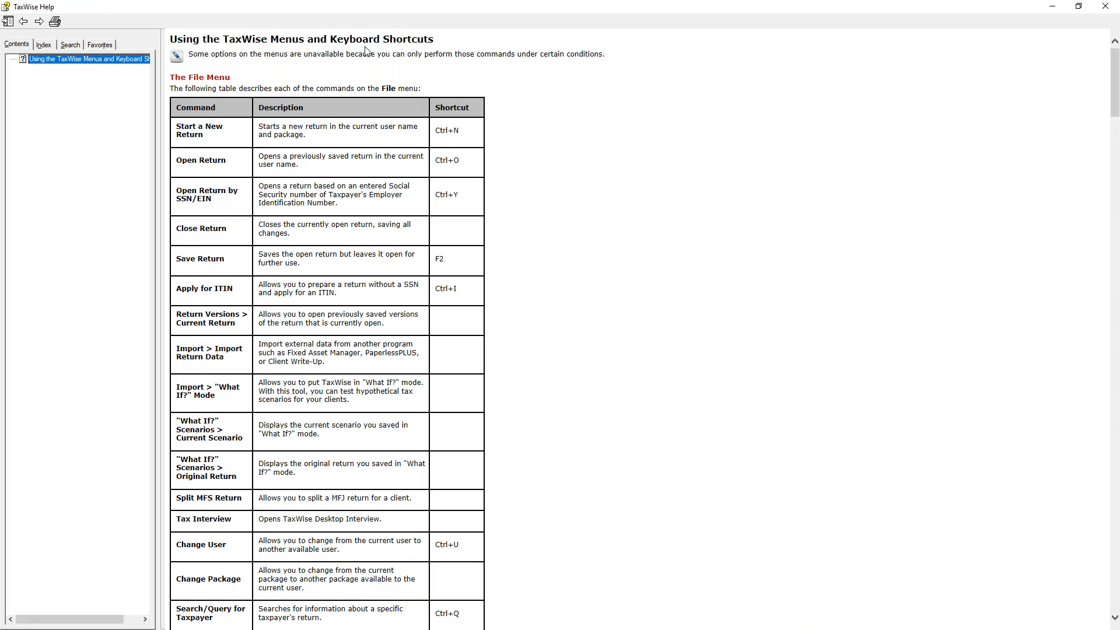
pyautogui.scroll(-6, 603, 318)
pyautogui.scroll(-3, 608, 318)
pyautogui.scroll(-5, 608, 317)
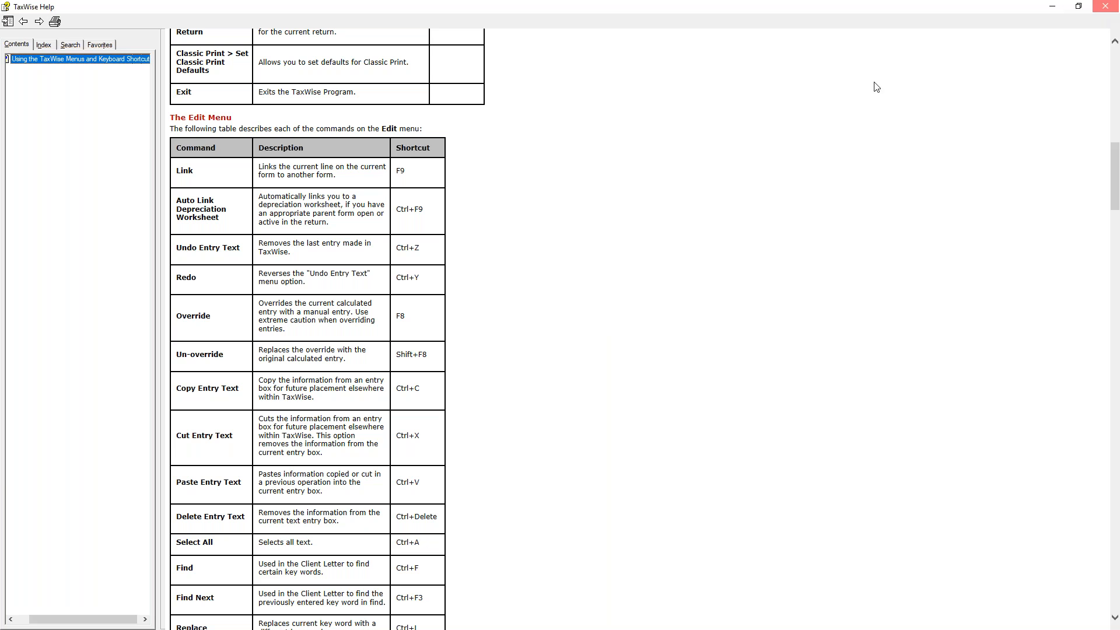
pyautogui.click(1106, 10)
pyautogui.click(300, 20)
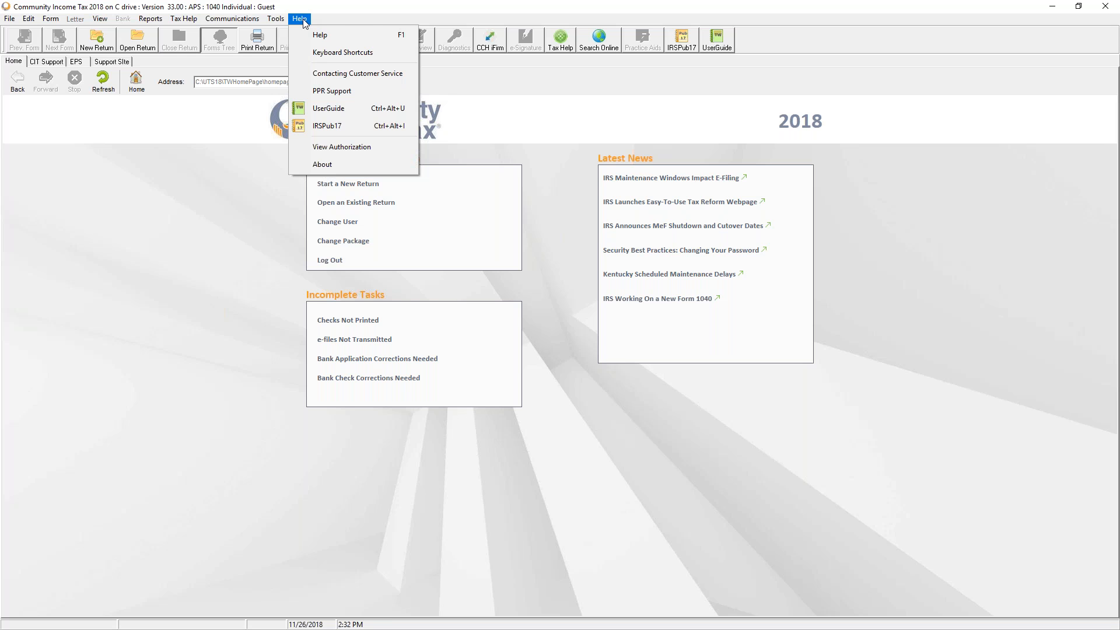
# Dismiss the Help menu and cancel the new return's Social Security Number prompt
pyautogui.click(248, 293)
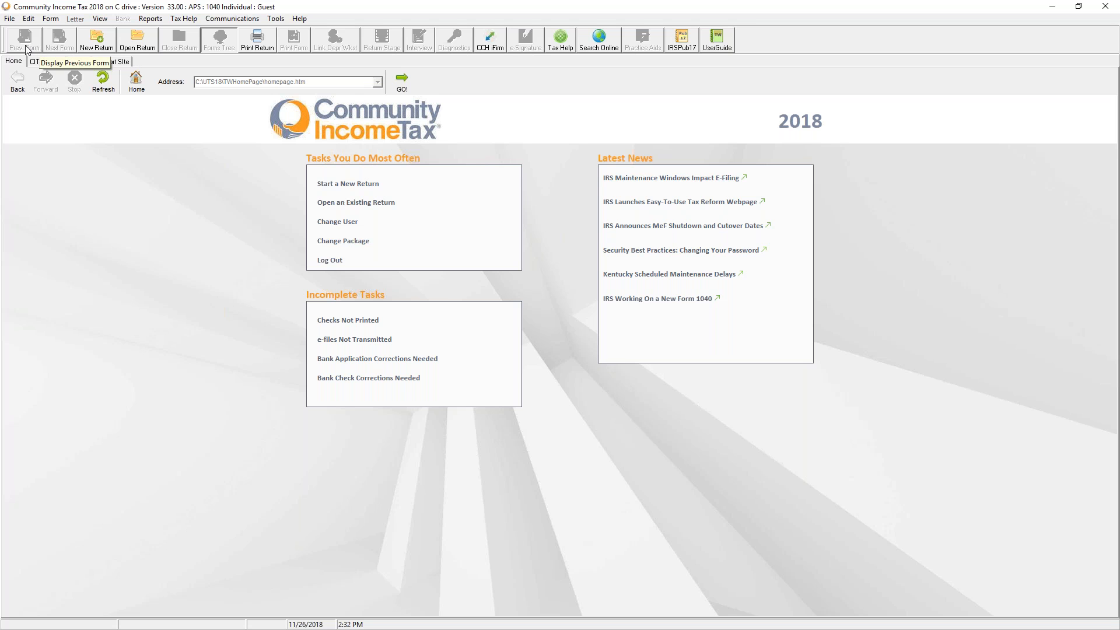
pyautogui.click(92, 47)
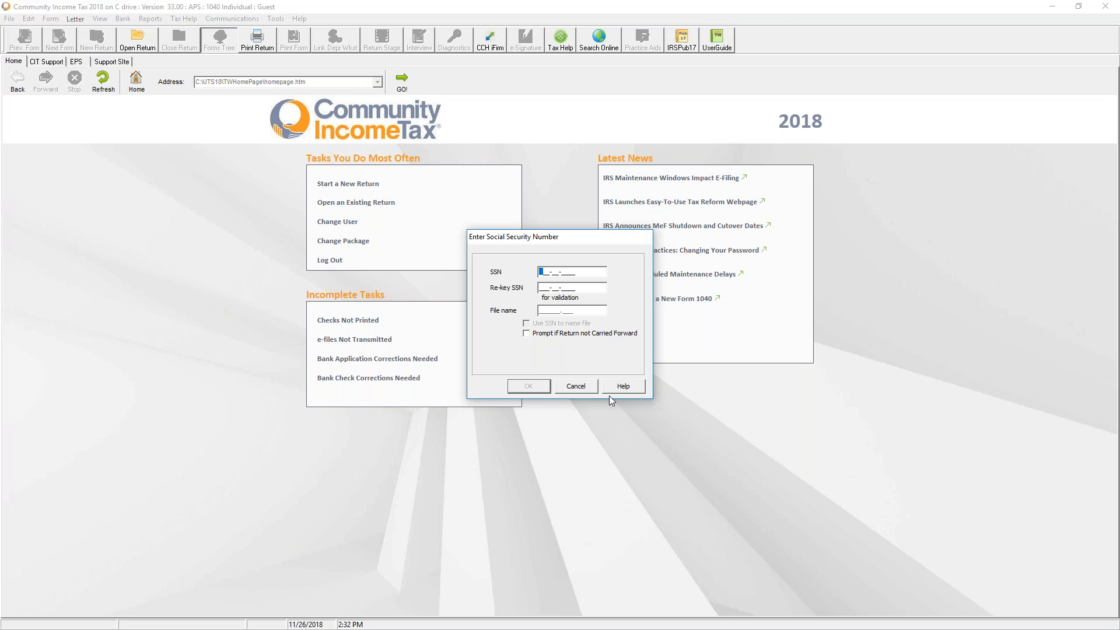
pyautogui.click(595, 387)
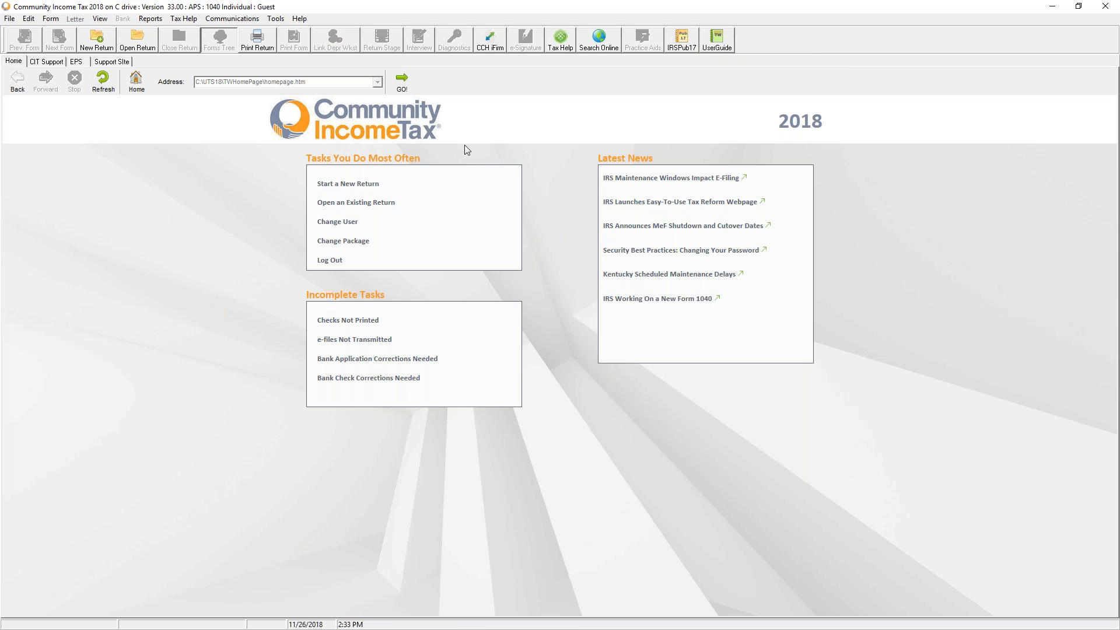
# Open the sample taxpayer's saved return from the Return List
pyautogui.click(394, 206)
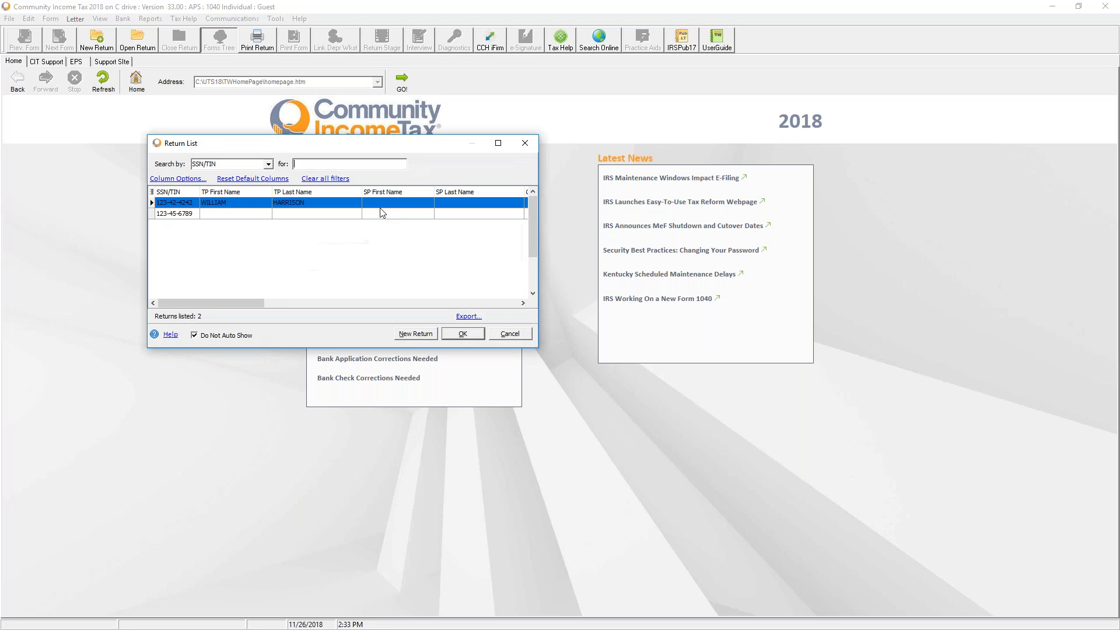
pyautogui.doubleClick(261, 208)
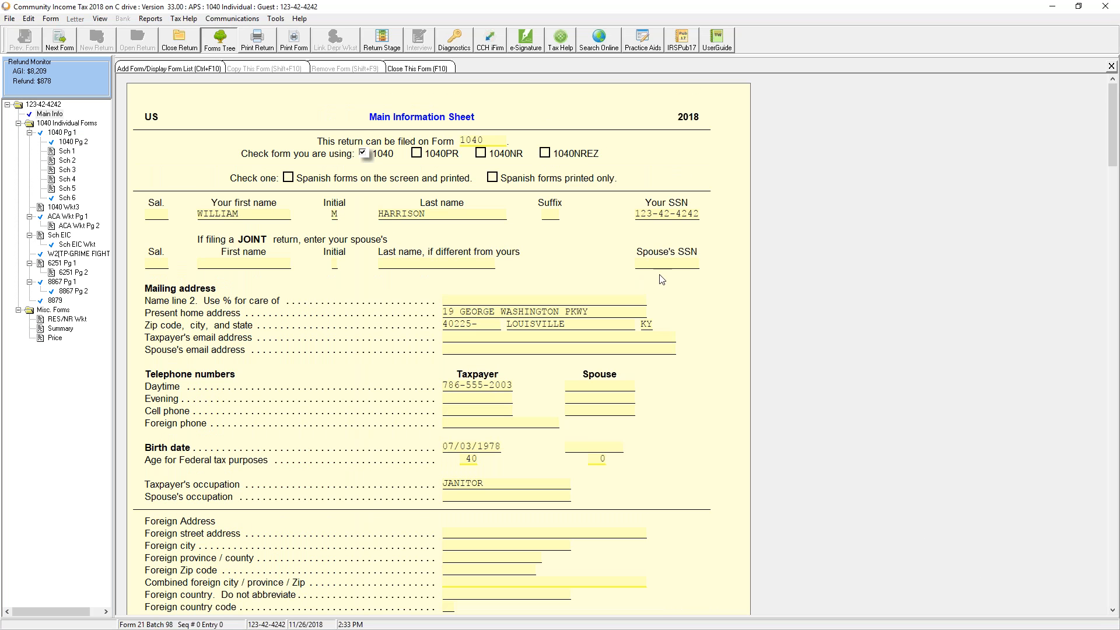
# Review the Main Information Sheet down to Preparer Information, then switch to Form 1040 page 1
pyautogui.scroll(-5, 647, 347)
pyautogui.scroll(-2, 650, 349)
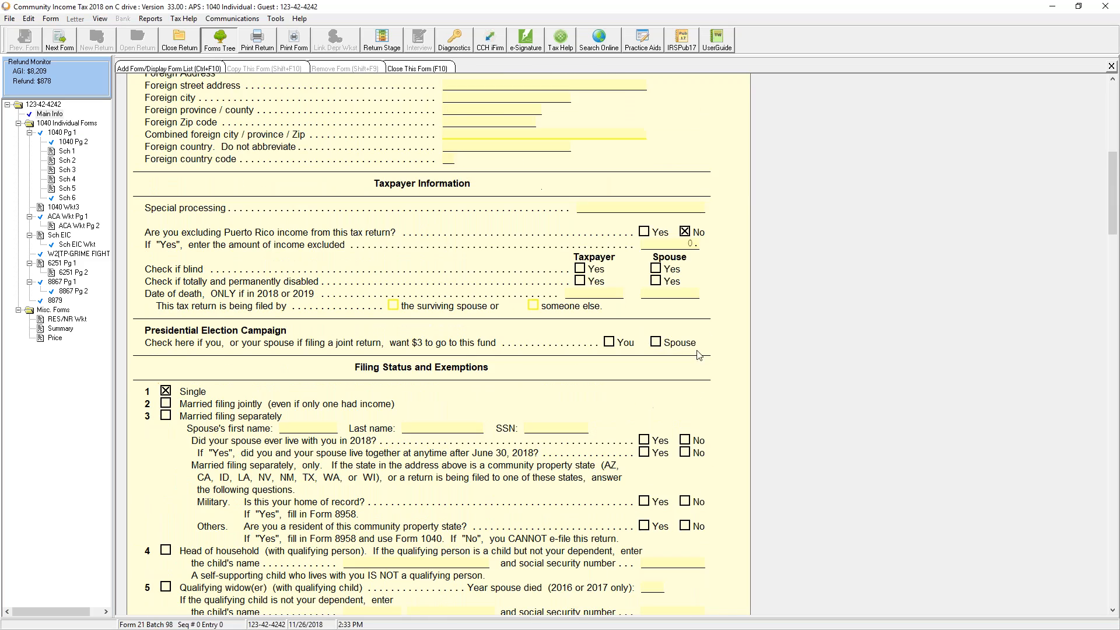
pyautogui.scroll(-1, 710, 341)
pyautogui.scroll(-14, 709, 341)
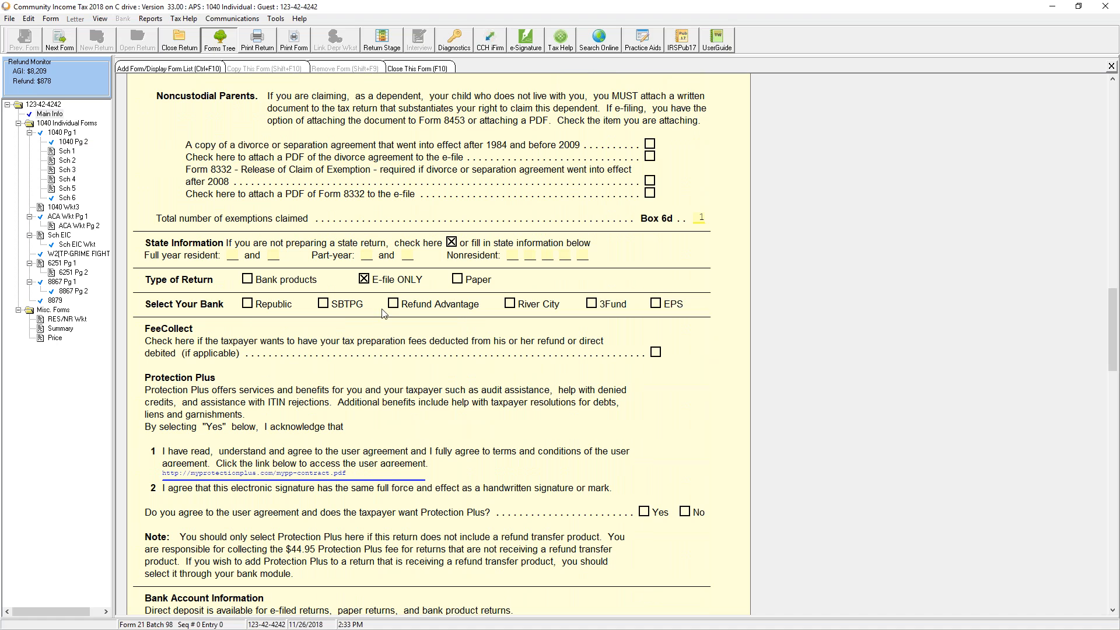
pyautogui.scroll(-3, 569, 445)
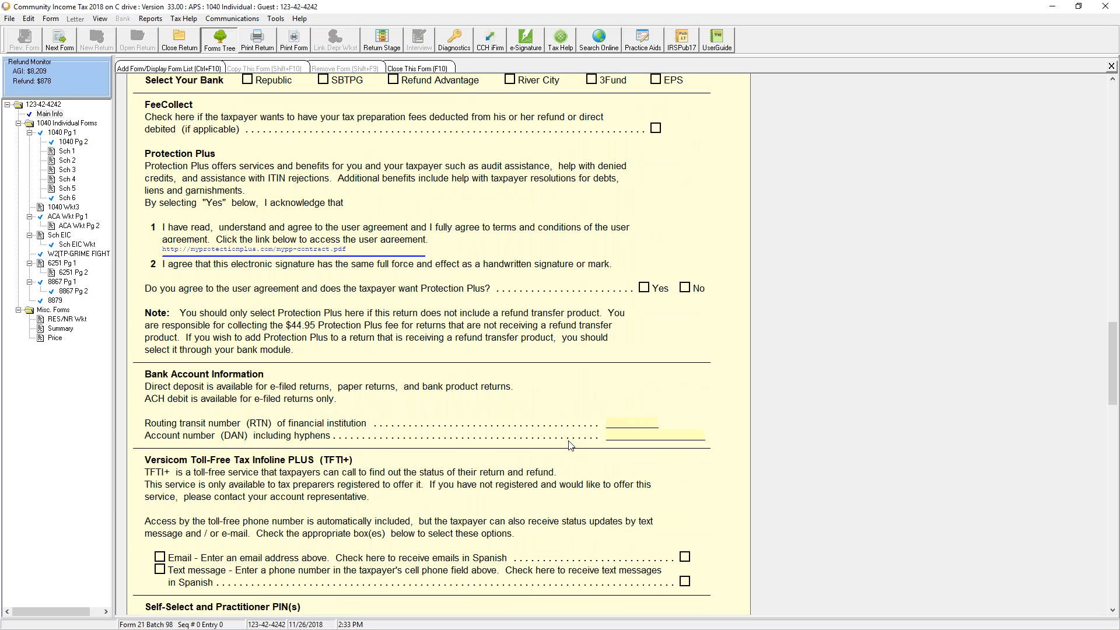
pyautogui.scroll(-12, 571, 445)
pyautogui.scroll(-12, 566, 430)
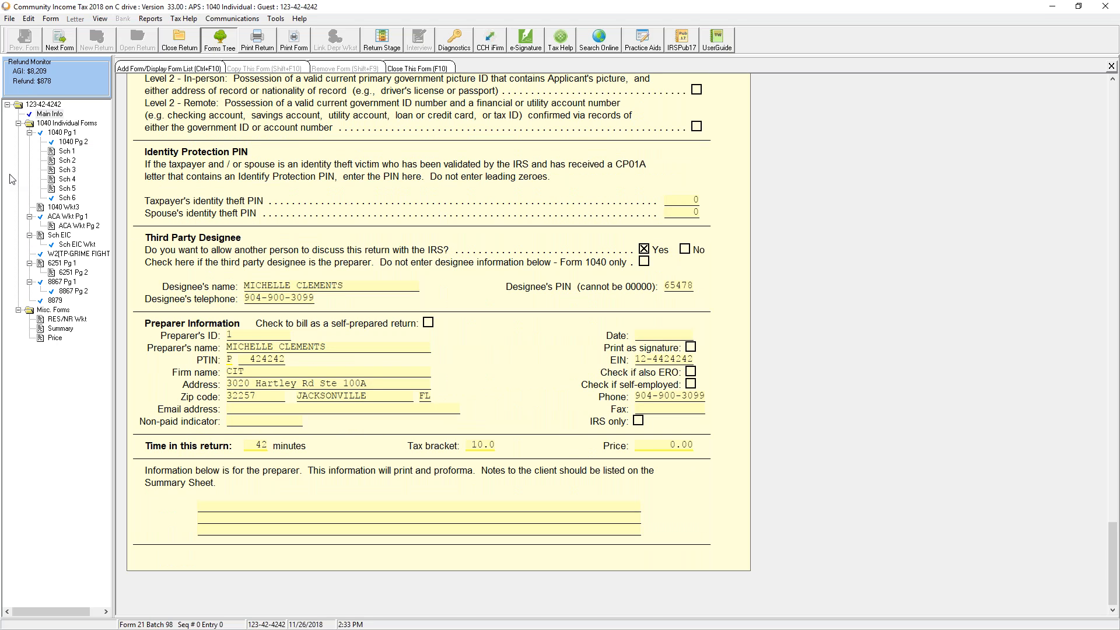
pyautogui.click(70, 133)
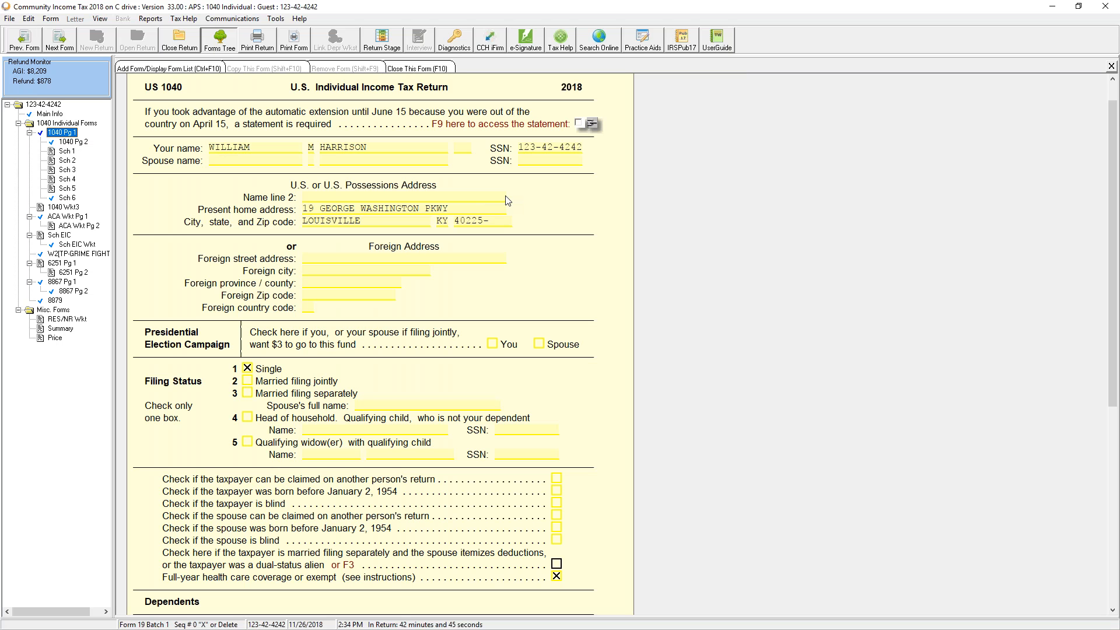
# Review Form 1040 page 1, move to page 2, and select the line 1 wages amount
pyautogui.scroll(-2, 456, 263)
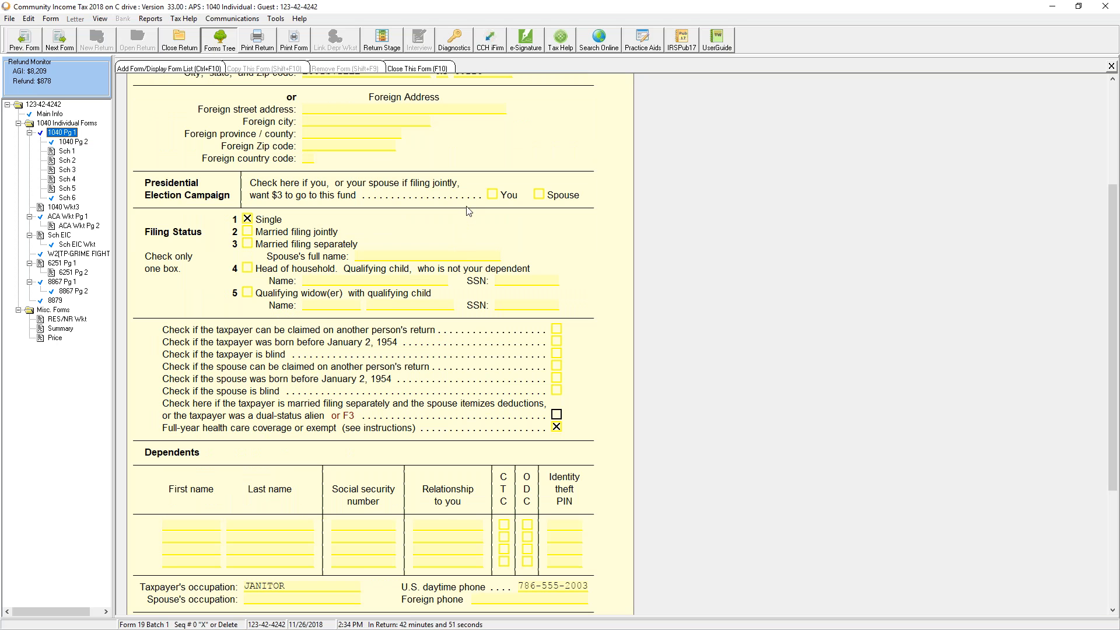
pyautogui.scroll(-3, 469, 211)
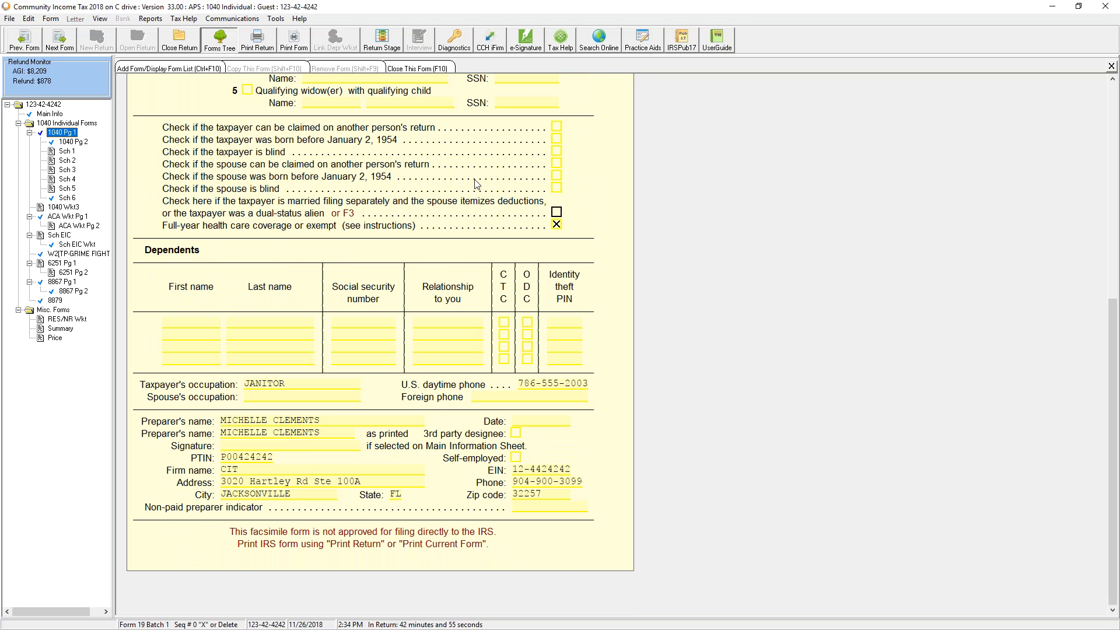
pyautogui.click(73, 142)
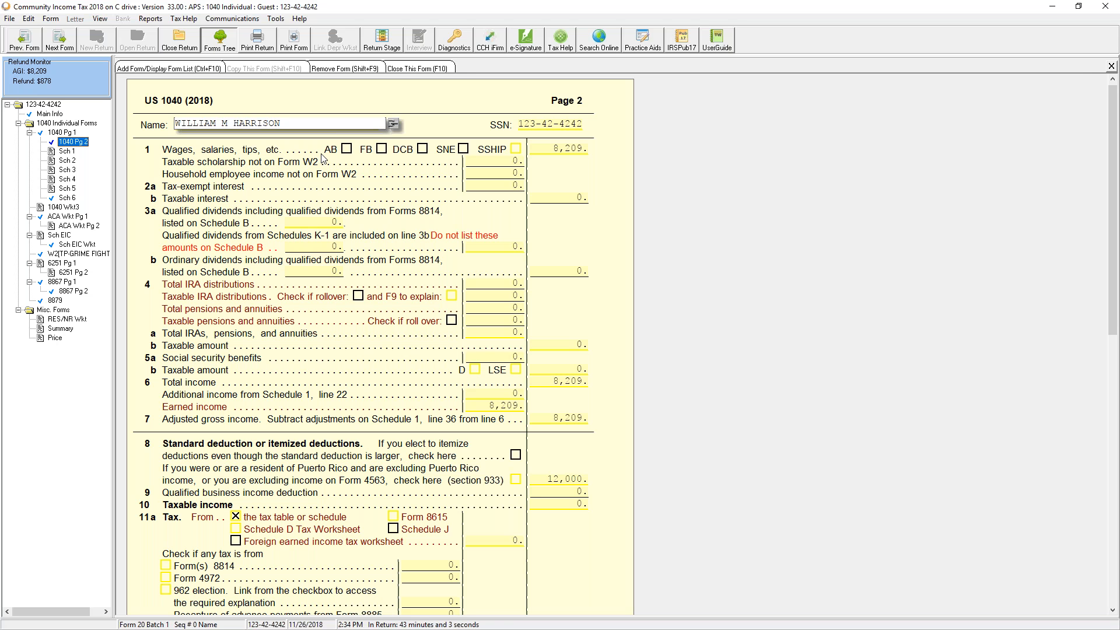
pyautogui.click(561, 151)
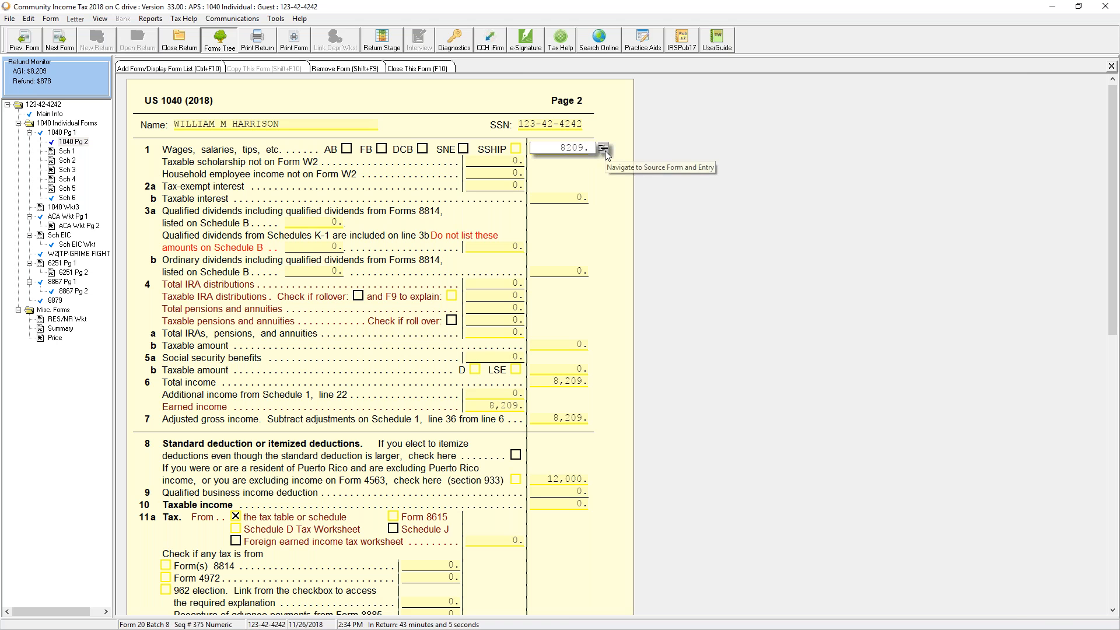
# Trace the 8,209 line 1 wages to the W-2, then view the amount's linked forms with F9
pyautogui.click(605, 151)
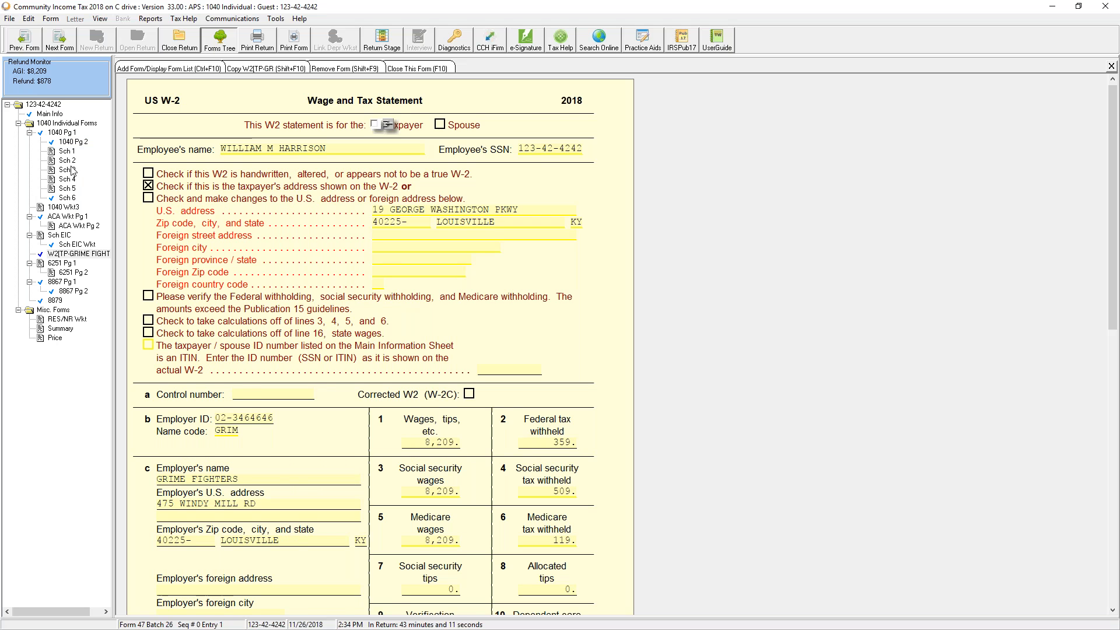
pyautogui.click(74, 142)
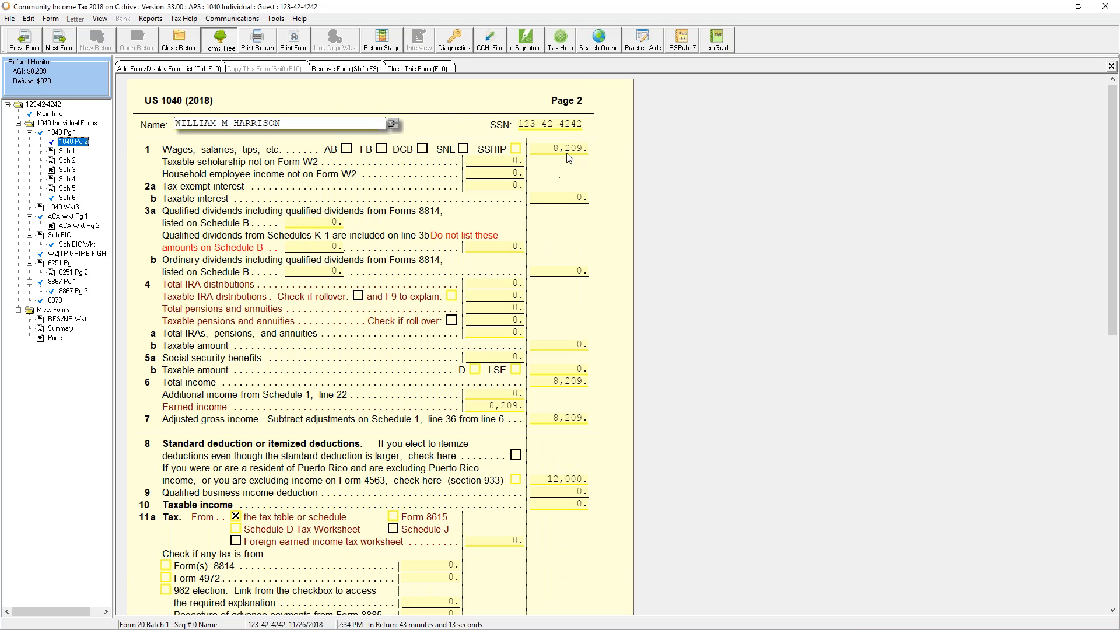
pyautogui.click(569, 153)
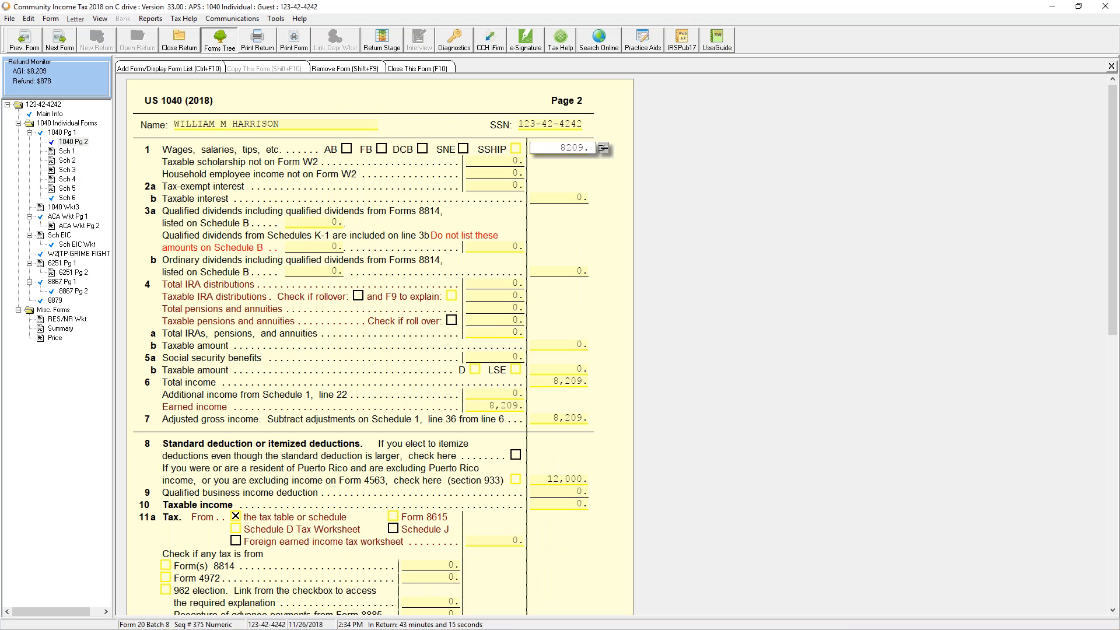
pyautogui.press('F9')
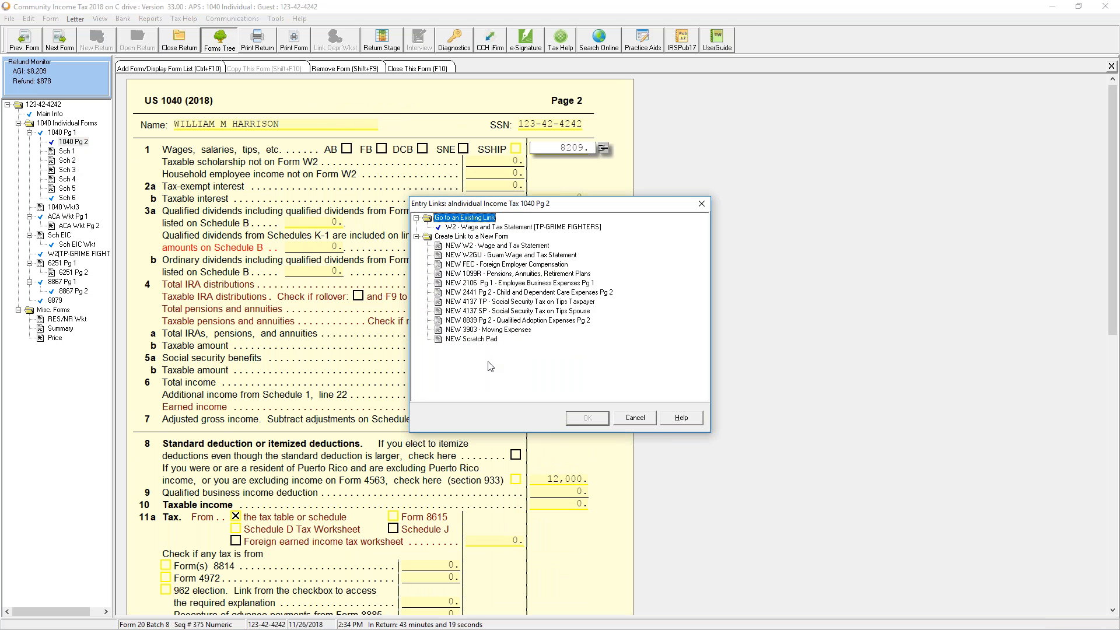
pyautogui.click(646, 419)
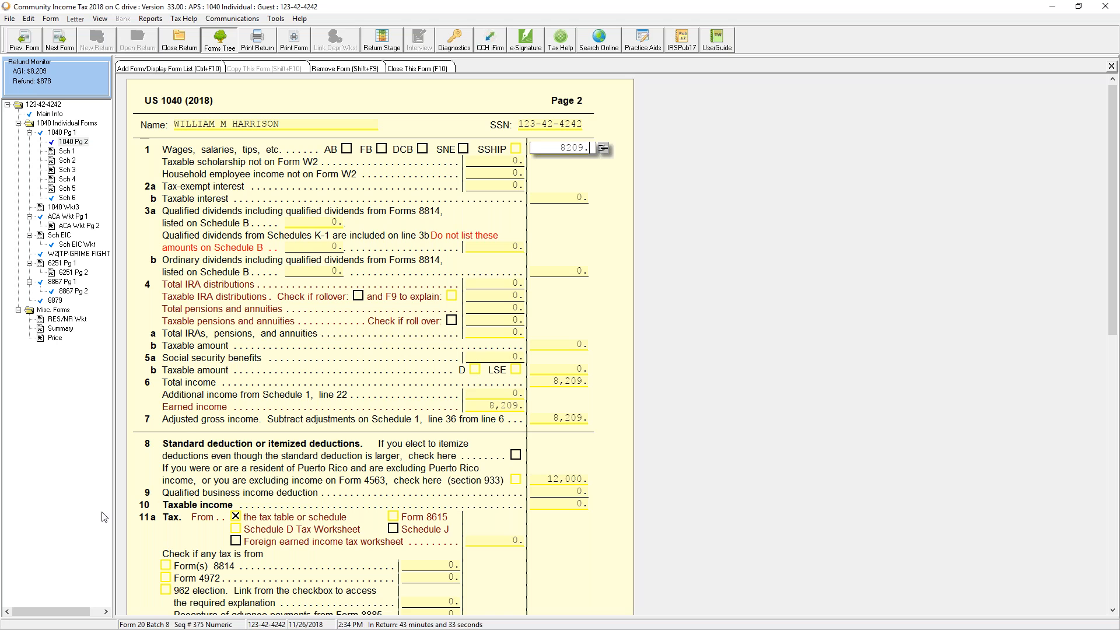
# Scroll down Form 1040 page 2 and open Schedule 1
pyautogui.scroll(-5, 582, 444)
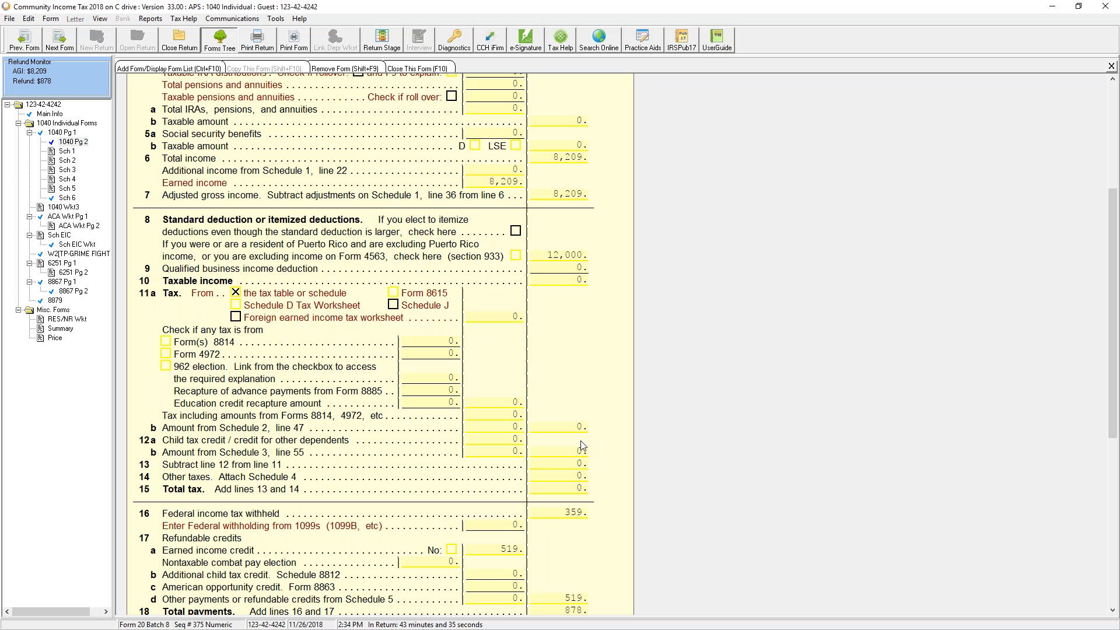
pyautogui.scroll(-8, 584, 443)
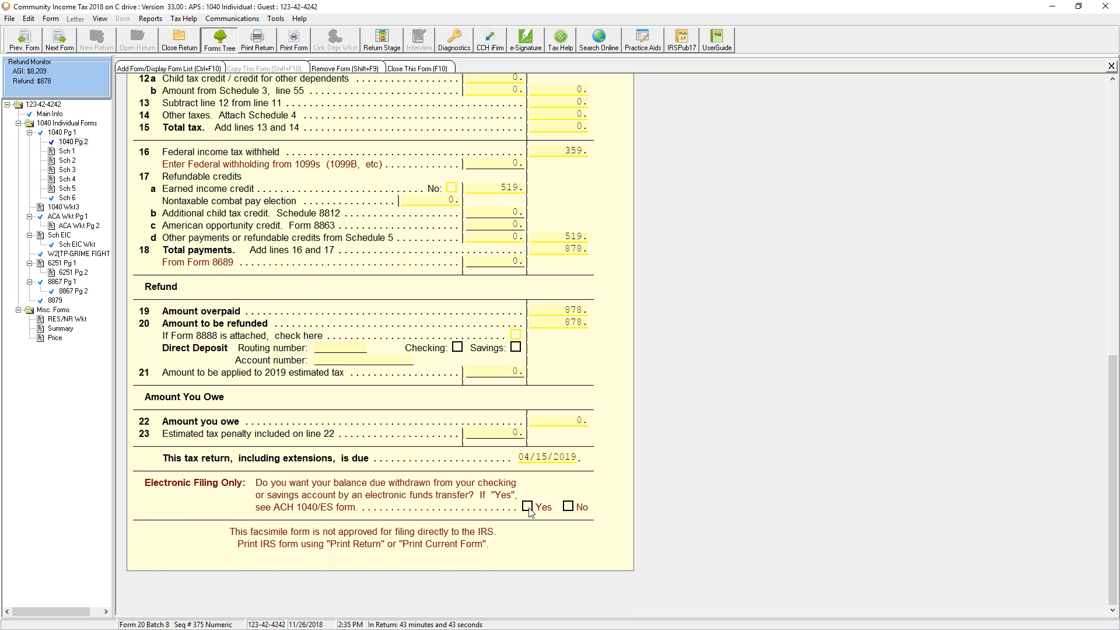
pyautogui.click(66, 153)
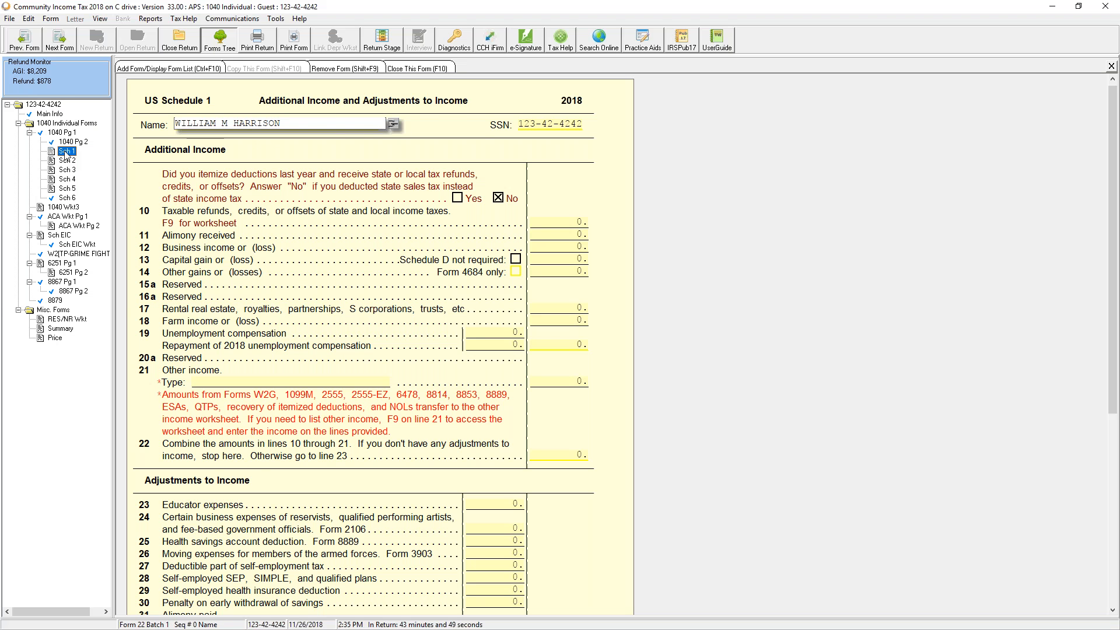
# View Schedules 2, 3, 4, 5 and 6 in turn, ending on ACA Worksheet page 1
pyautogui.scroll(-2, 36, 357)
pyautogui.scroll(-5, 396, 365)
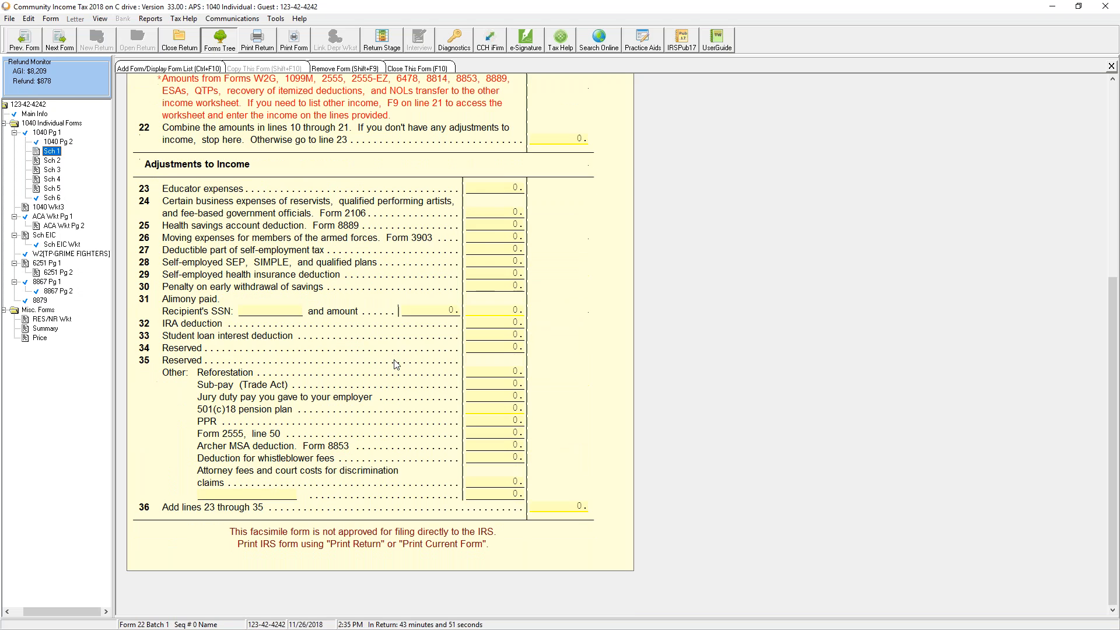
pyautogui.click(52, 160)
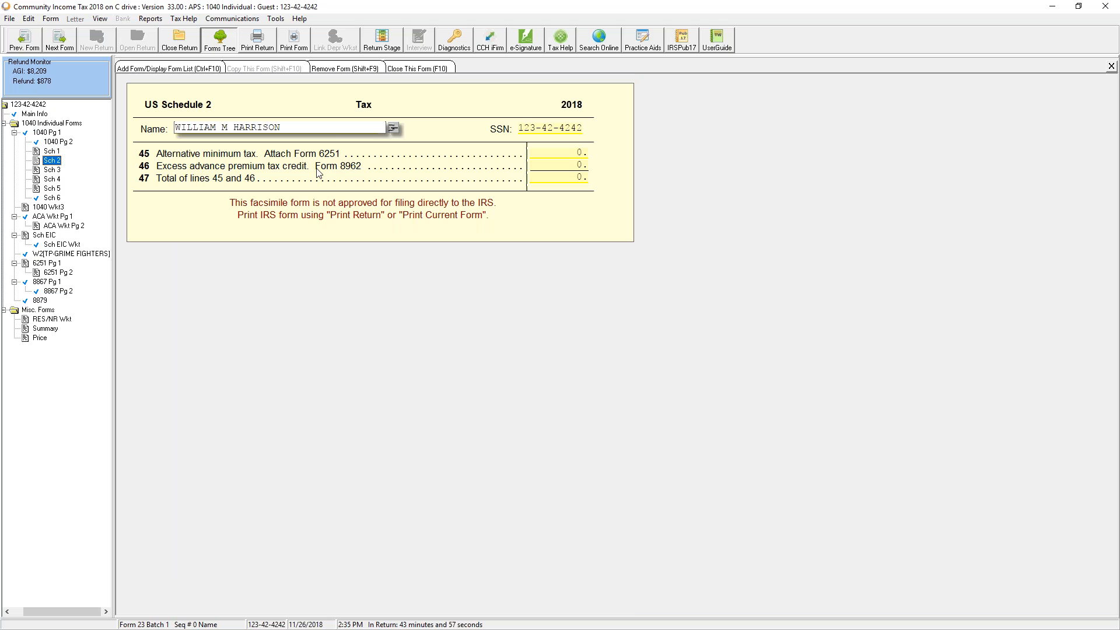
pyautogui.click(61, 170)
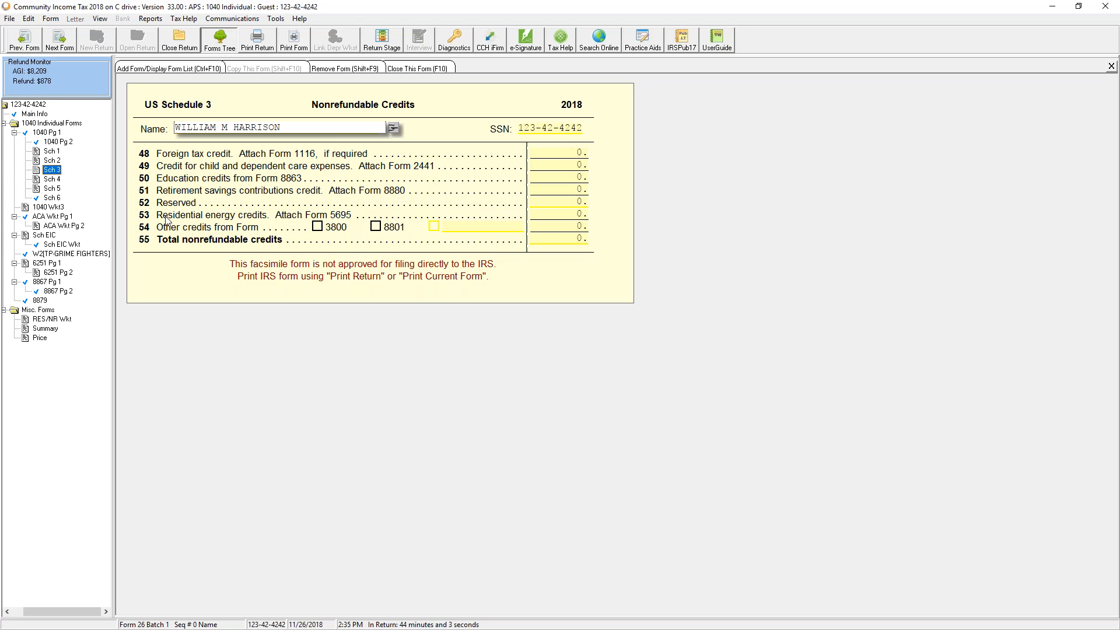
pyautogui.click(53, 180)
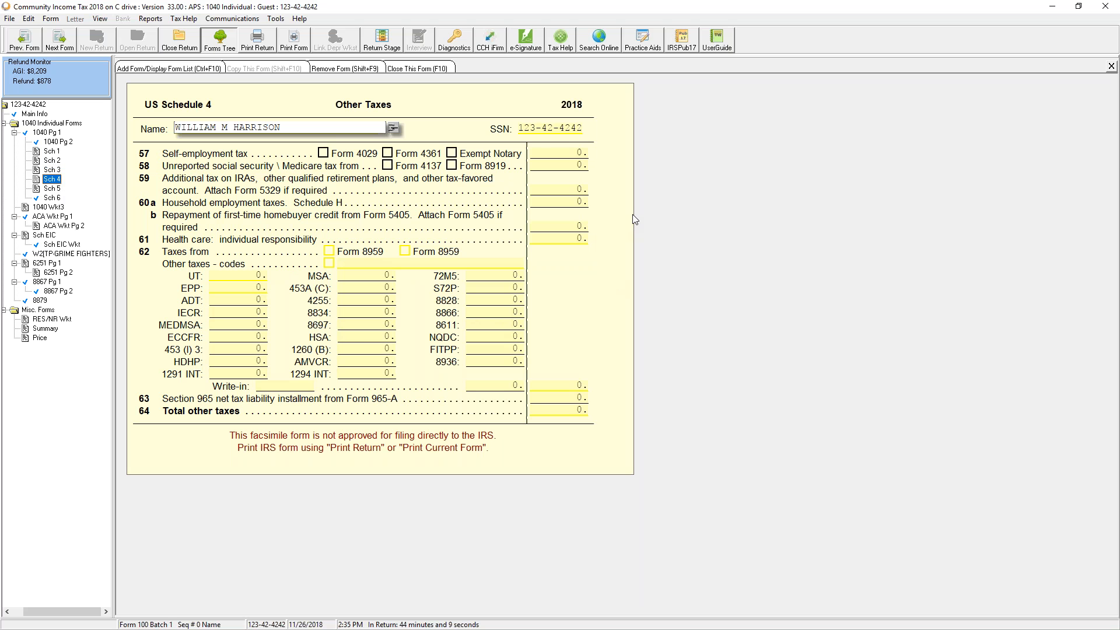
pyautogui.click(58, 190)
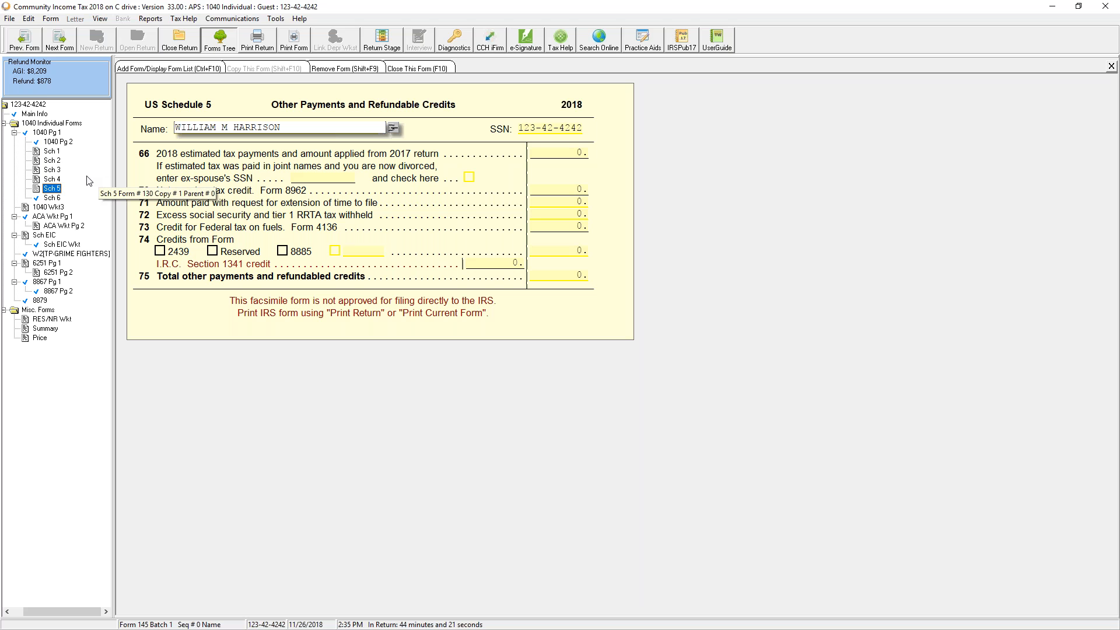
pyautogui.click(58, 199)
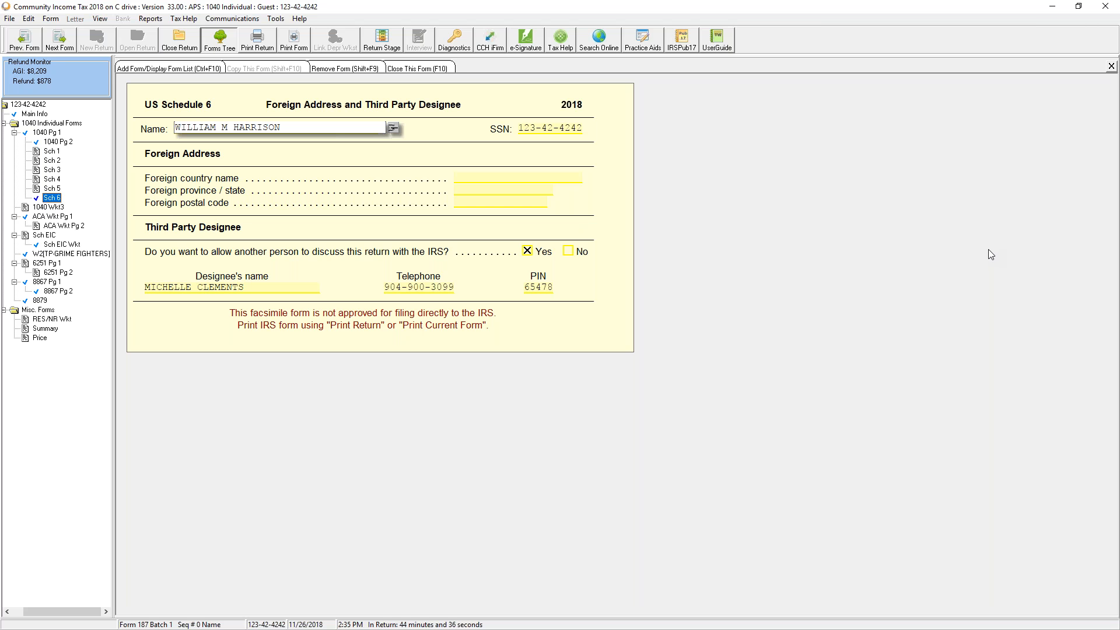
pyautogui.click(61, 218)
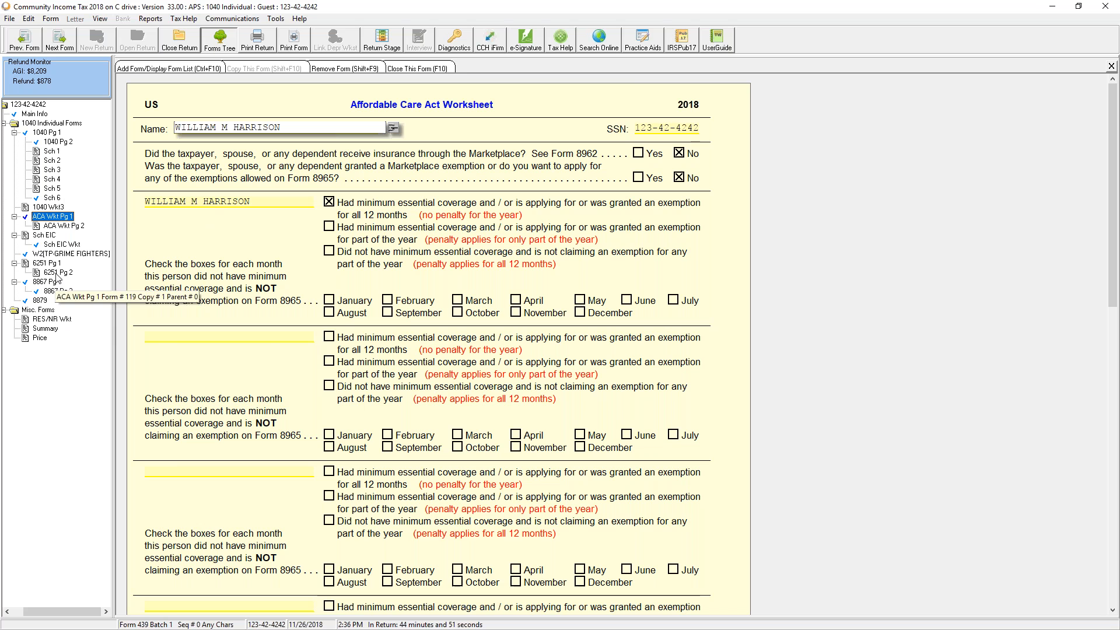
# Open the Grime Fighters W-2 and run Diagnostics, which flags the unregistered EFIN
pyautogui.click(76, 255)
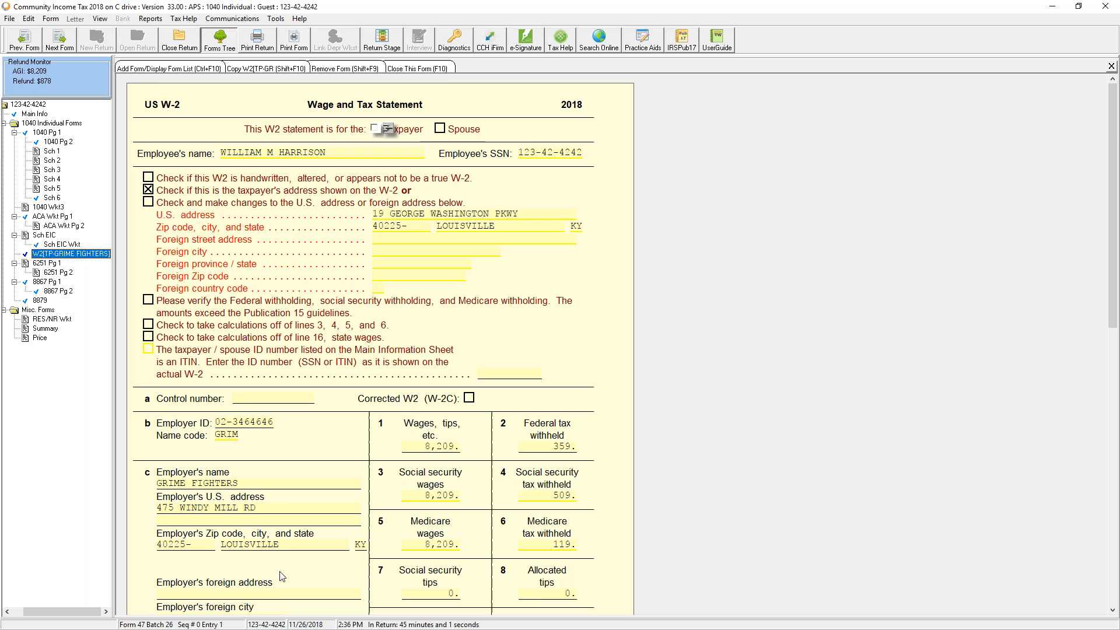
pyautogui.scroll(-8, 280, 578)
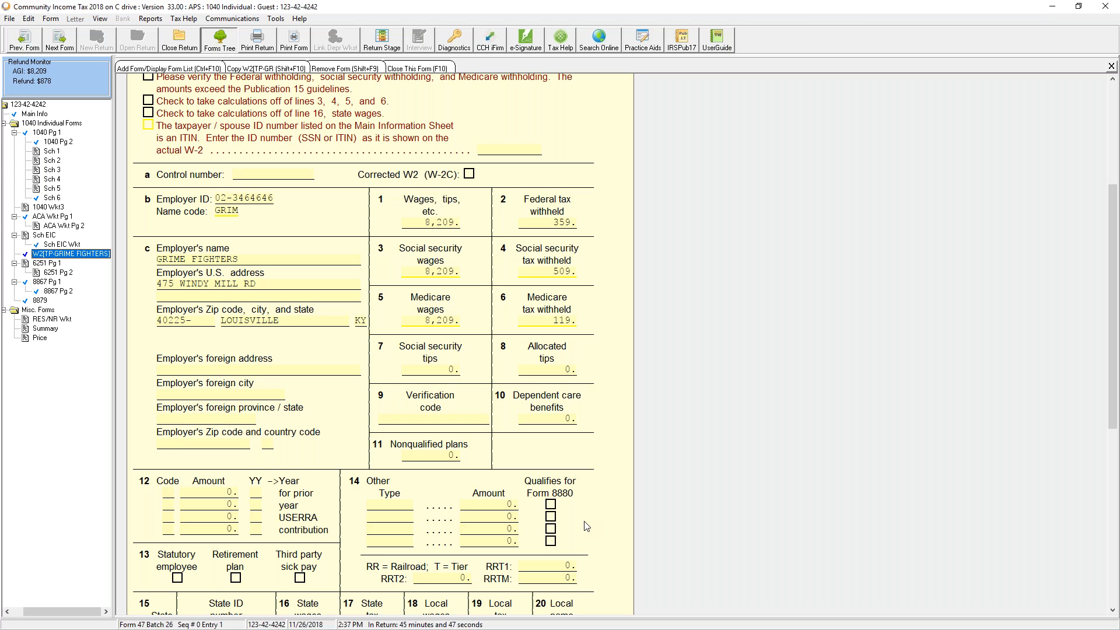
pyautogui.click(453, 39)
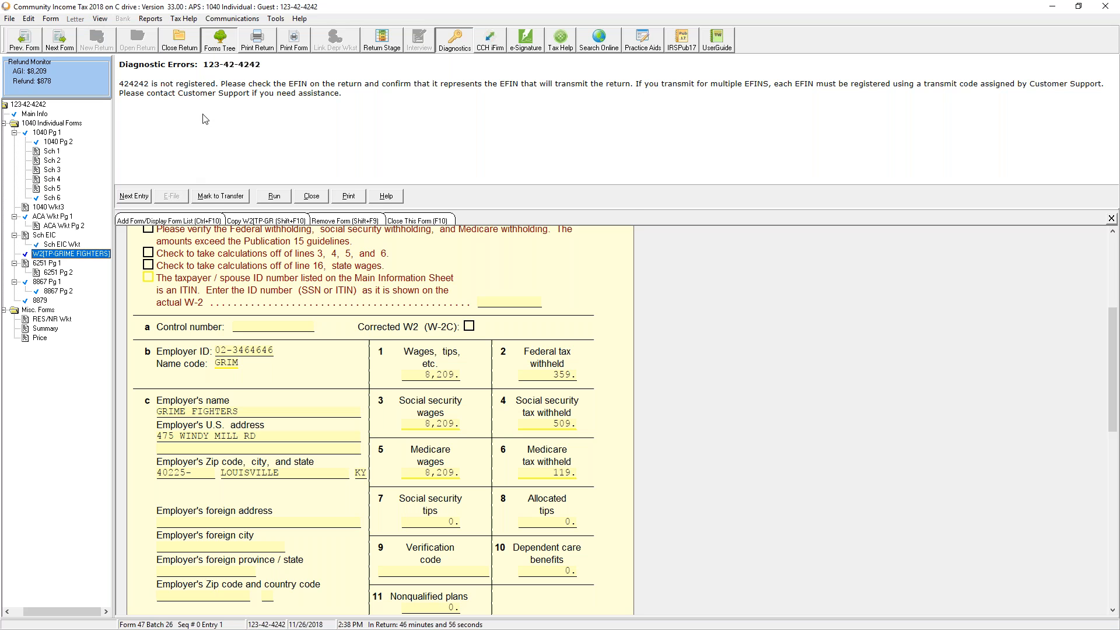
# Close the open sample return with Close Return on the toolbar
pyautogui.click(191, 44)
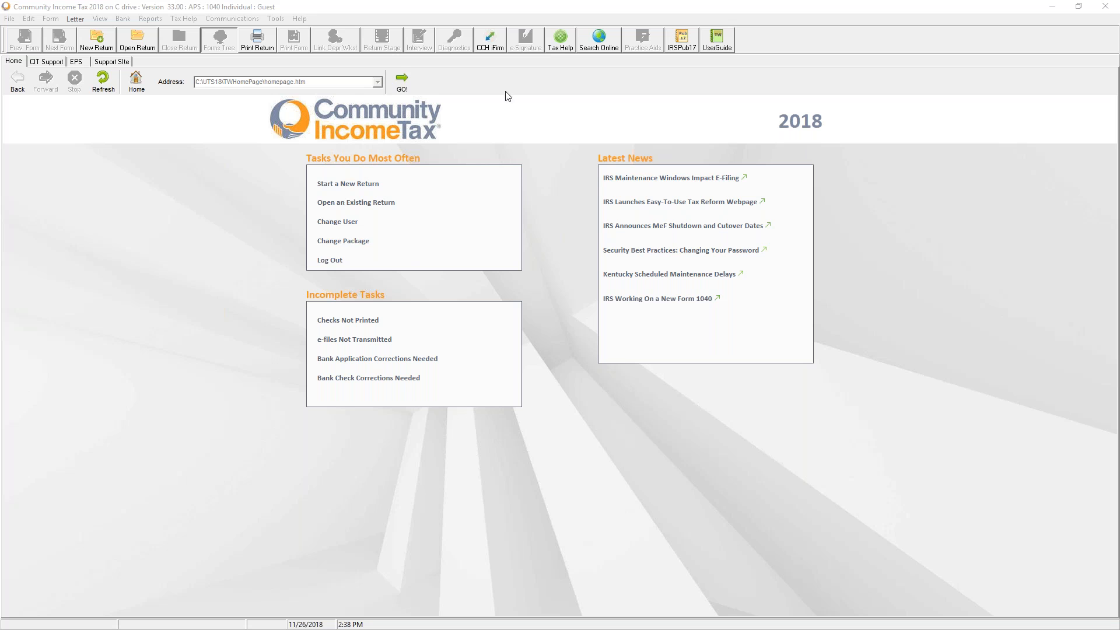
# Look at the Tools menu and dismiss it without choosing anything
pyautogui.click(276, 19)
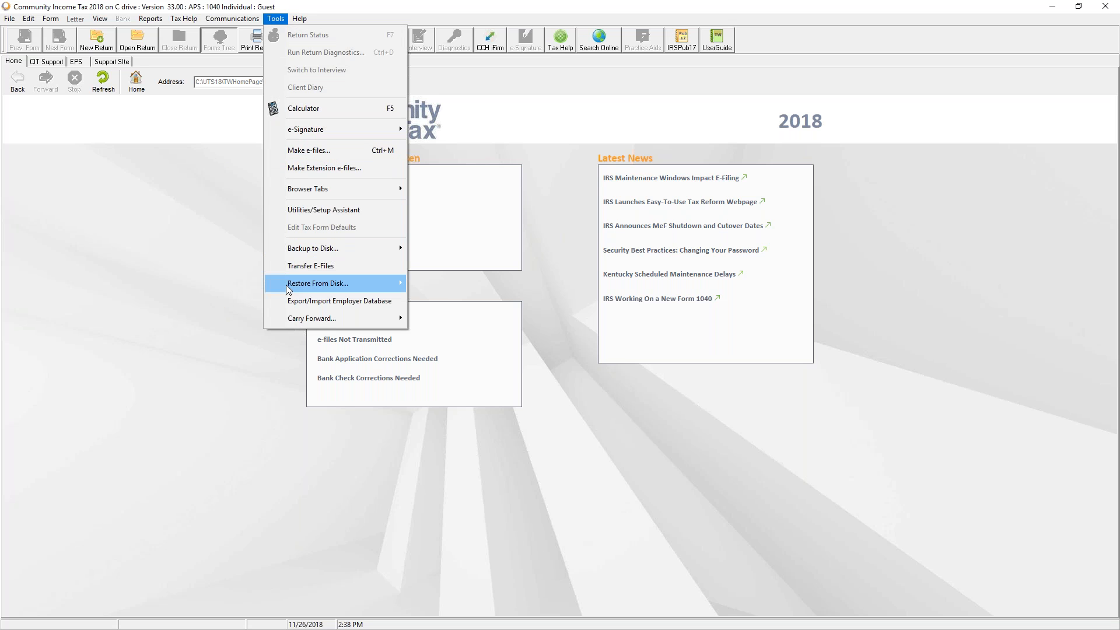
pyautogui.moveTo(300, 318)
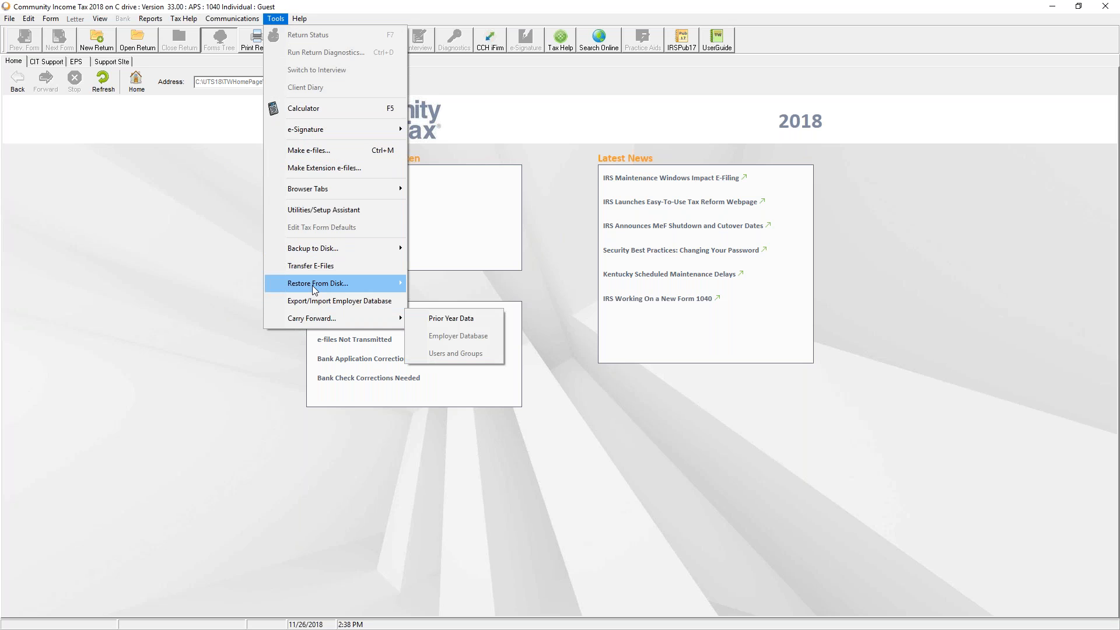
pyautogui.click(142, 269)
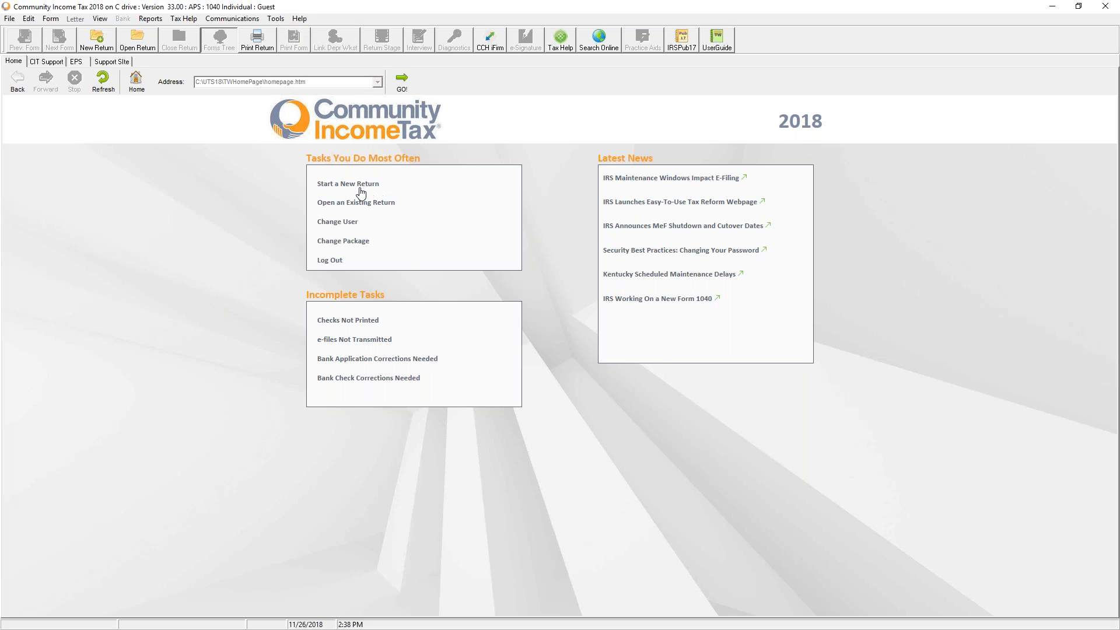
# Switch the signed-in user from Guest to Admin, entering the Admin password
pyautogui.click(338, 221)
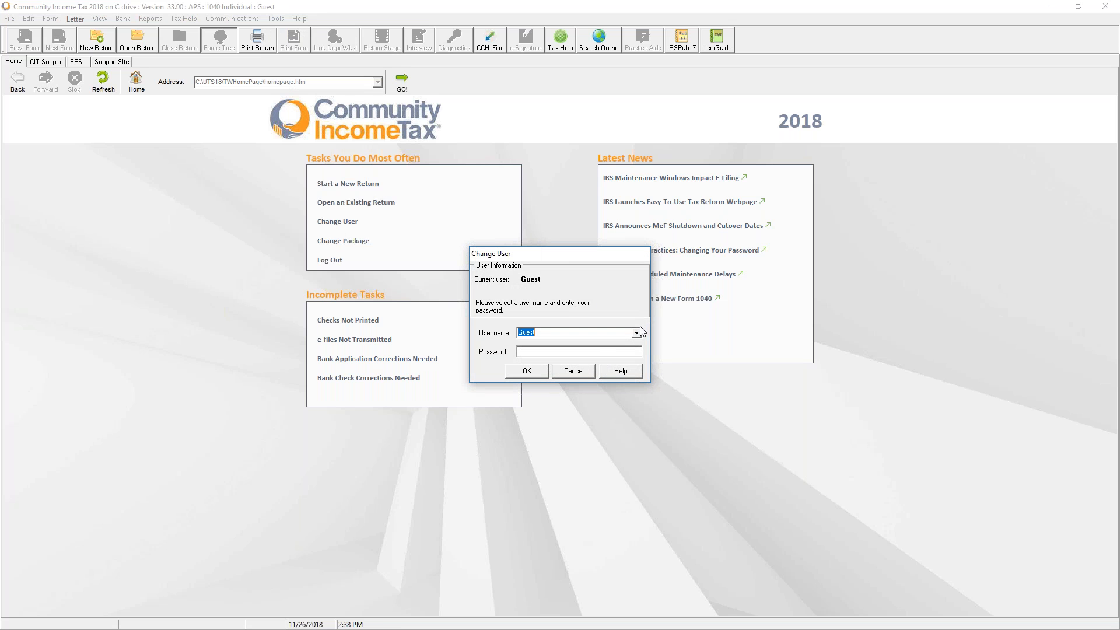
pyautogui.click(636, 333)
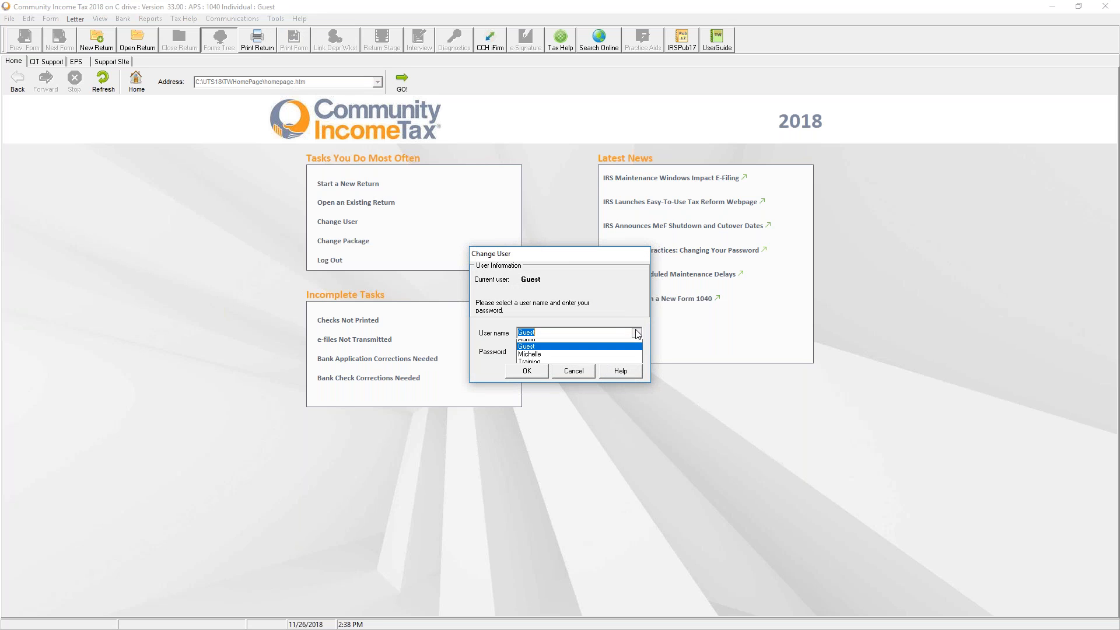
pyautogui.click(569, 350)
pyautogui.click(562, 352)
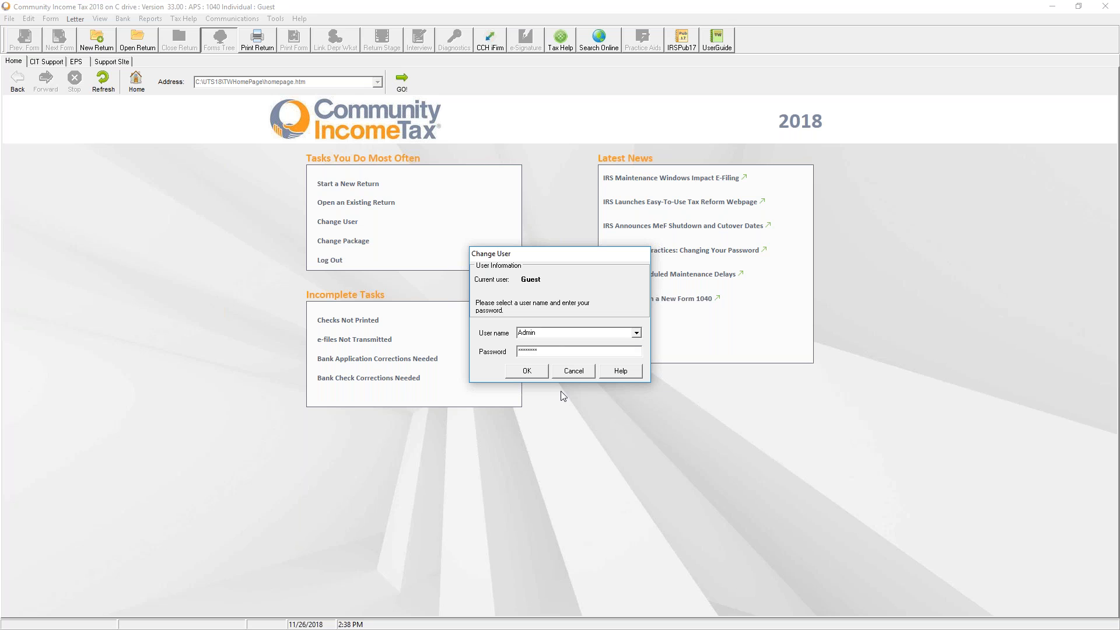
pyautogui.click(527, 371)
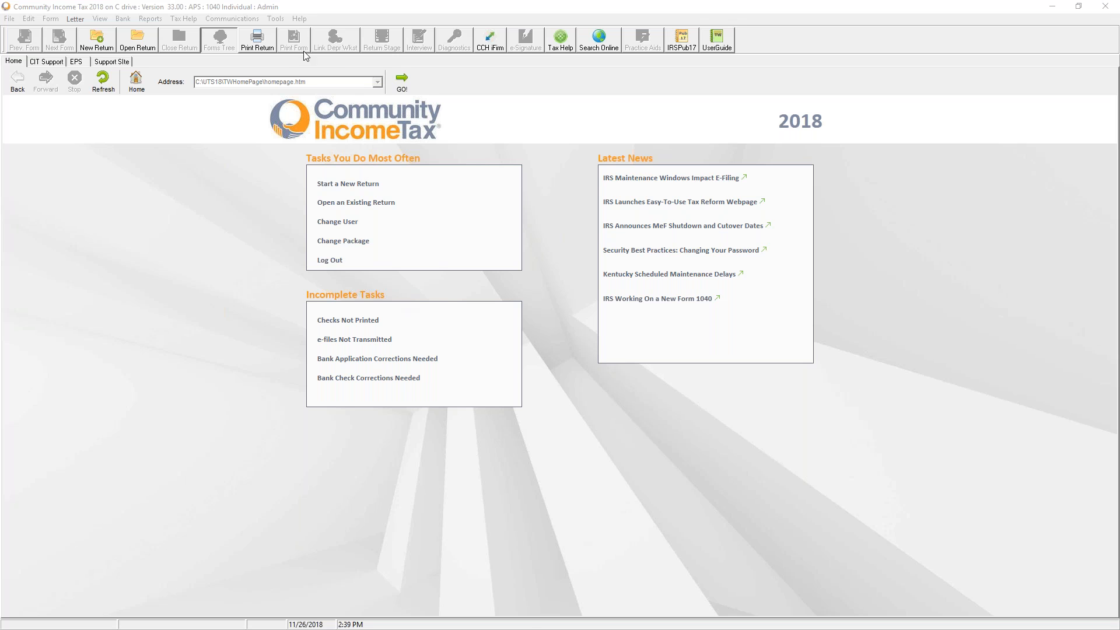
# Open the tax form defaults for Individual - 1040 and confirm continuing
pyautogui.click(276, 19)
pyautogui.moveTo(291, 20)
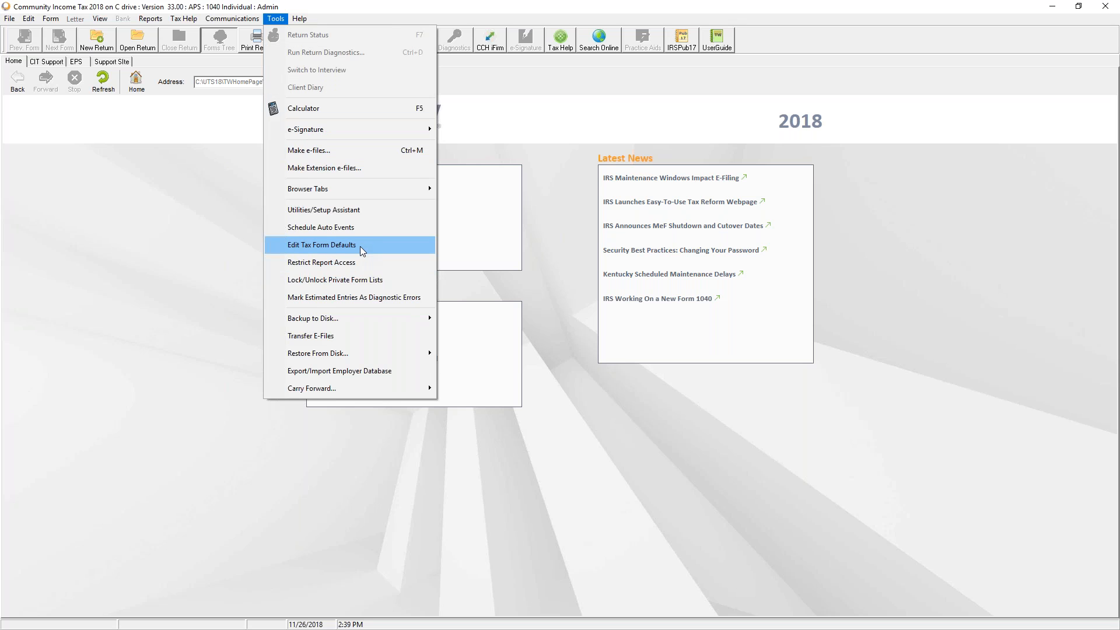
pyautogui.click(359, 246)
pyautogui.click(300, 325)
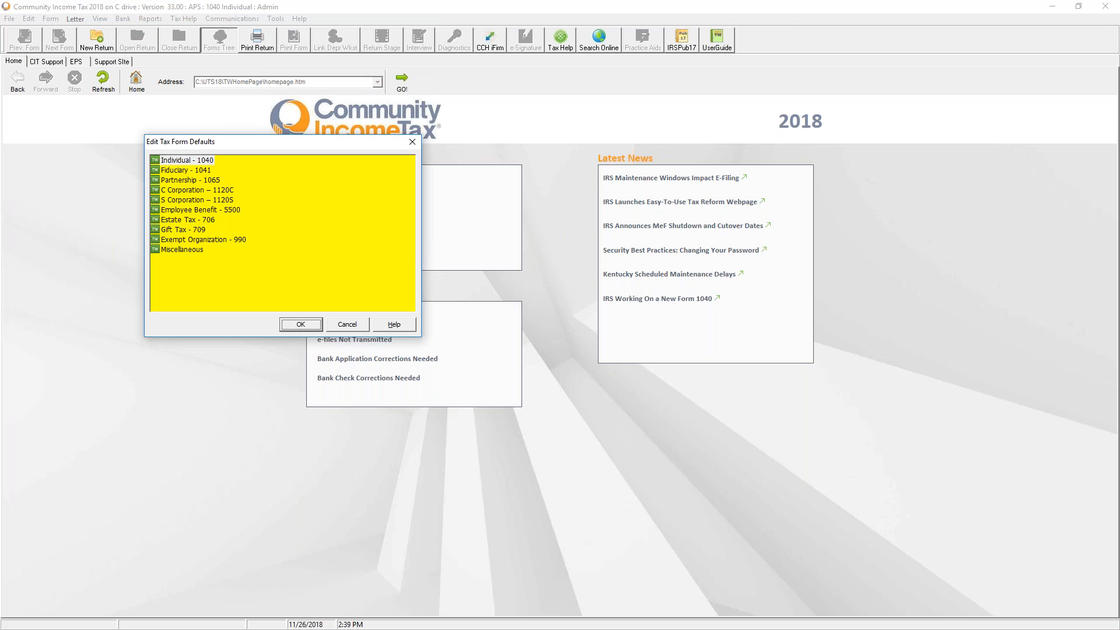
pyautogui.click(586, 355)
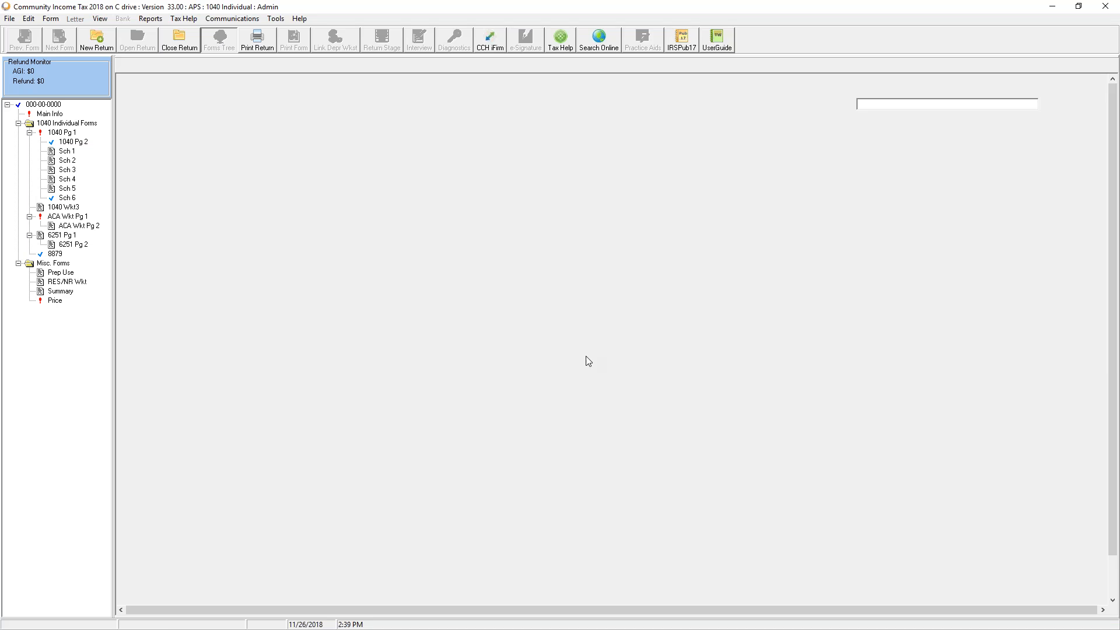
# Show the Preparer Use Form and bring up options for the first question's answer field
pyautogui.click(53, 276)
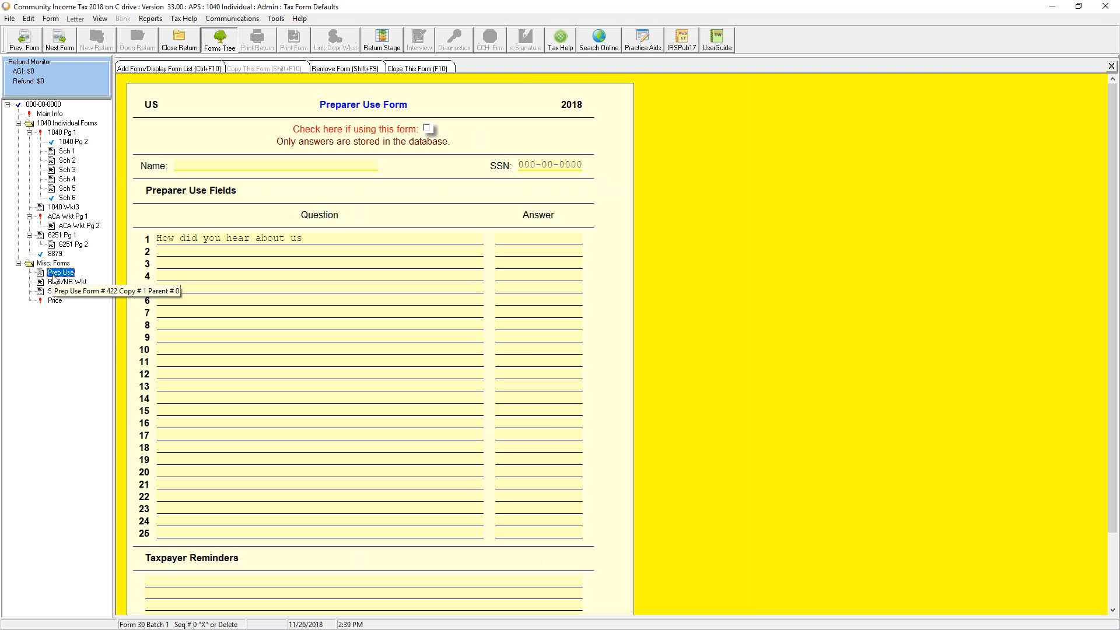
pyautogui.click(202, 241)
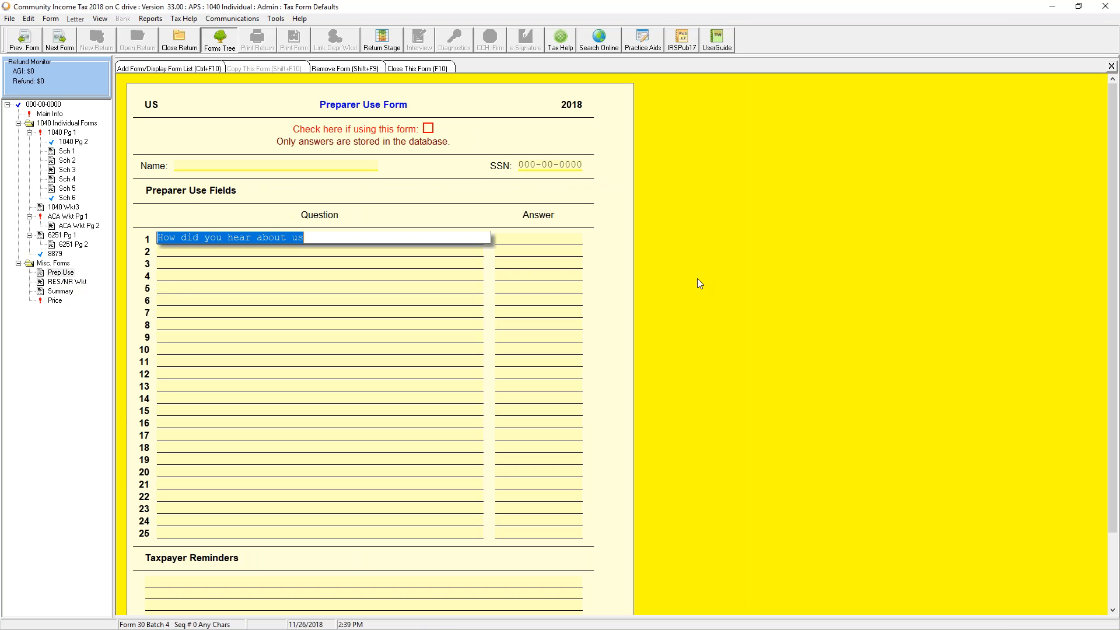
pyautogui.click(501, 239)
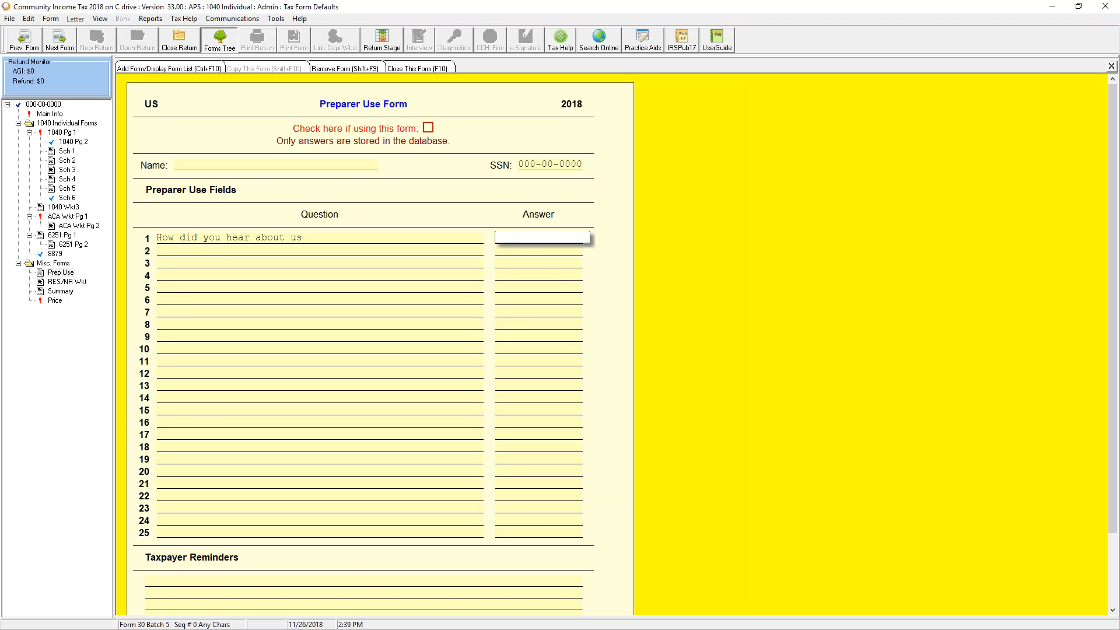
pyautogui.rightClick(501, 239)
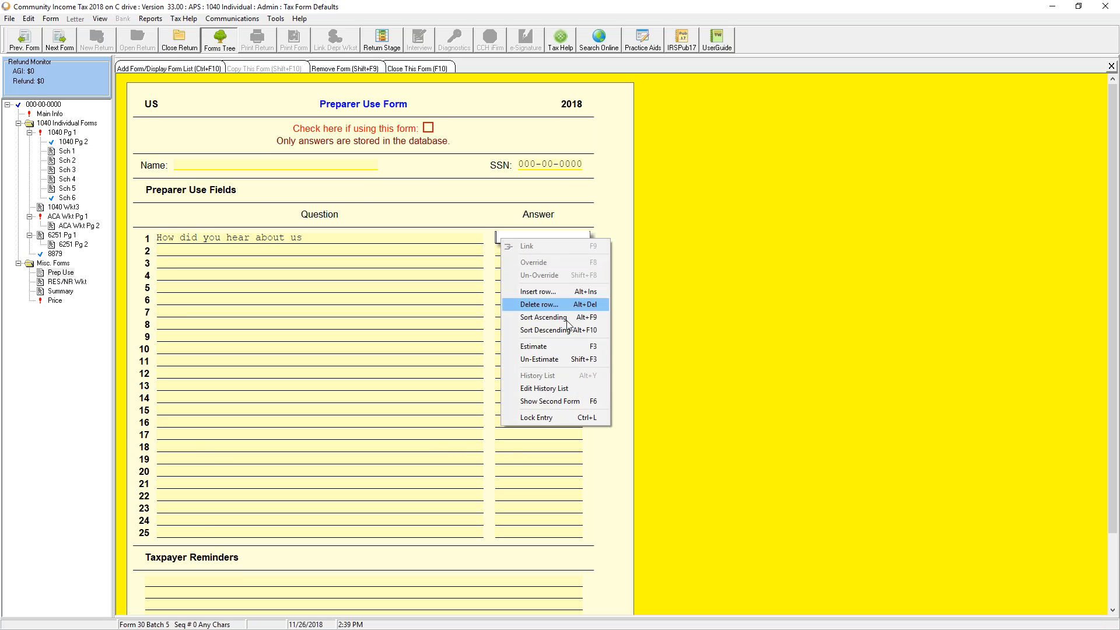
# Add tv, radio, flyer and referral to the answer history list, save, and close the defaults
pyautogui.click(561, 388)
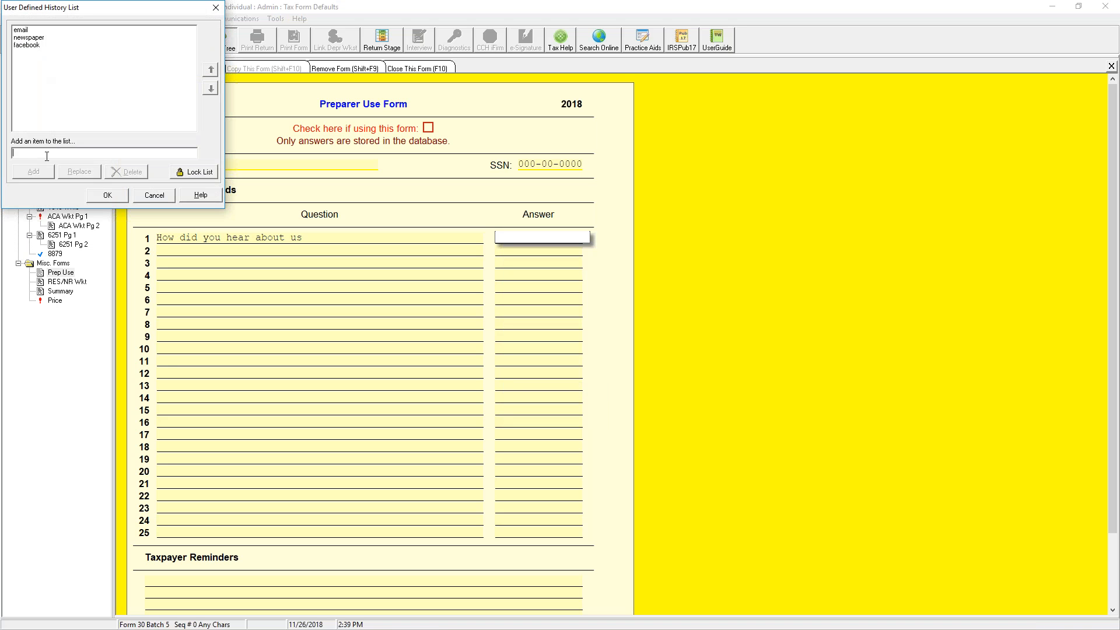
pyautogui.click(47, 155)
pyautogui.write('tv')
pyautogui.press('Return')
pyautogui.write('radio')
pyautogui.press('Return')
pyautogui.write('flyer')
pyautogui.press('Return')
pyautogui.write('referral')
pyautogui.press('Return')
pyautogui.click(103, 198)
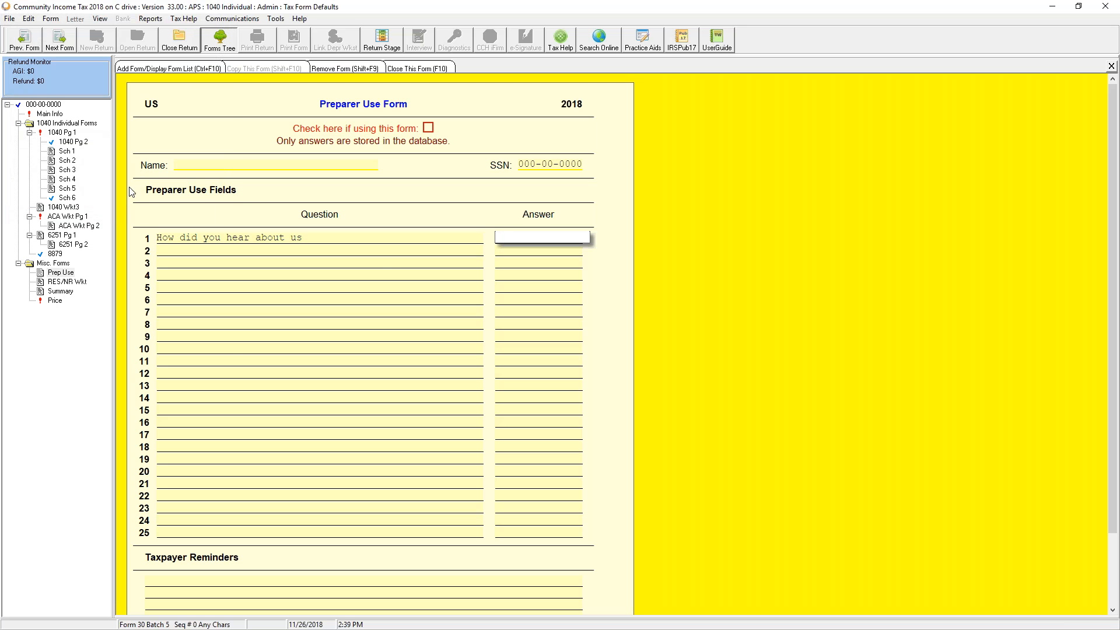
pyautogui.click(175, 46)
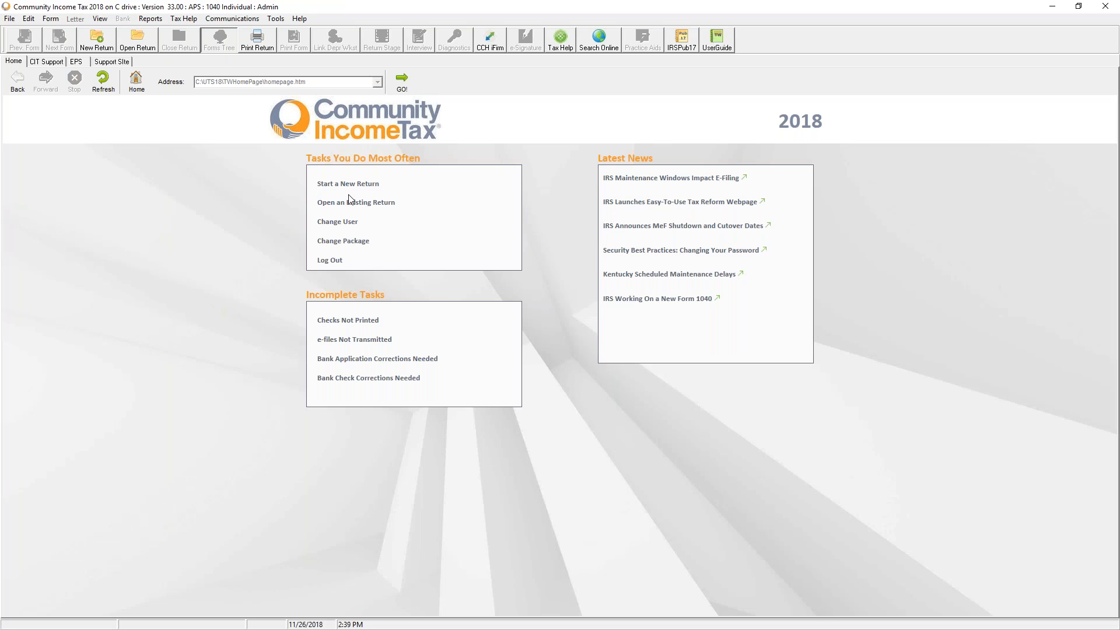
# Reopen the sample return and add the Preparer Use Form, starting on its 'How did you hear about us' answer
pyautogui.click(342, 204)
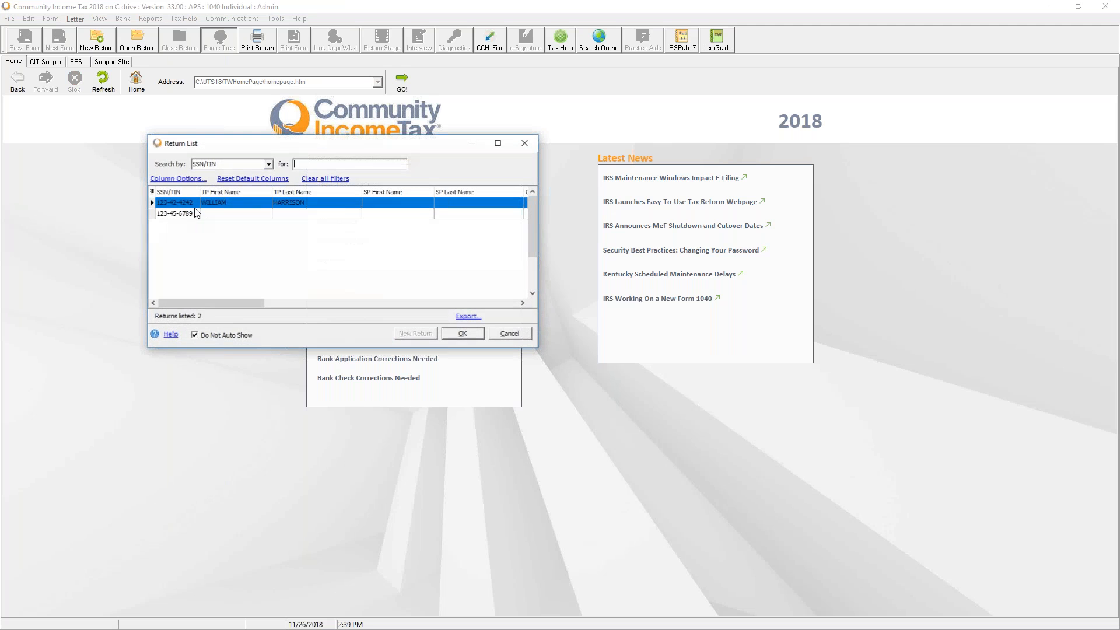
pyautogui.doubleClick(196, 202)
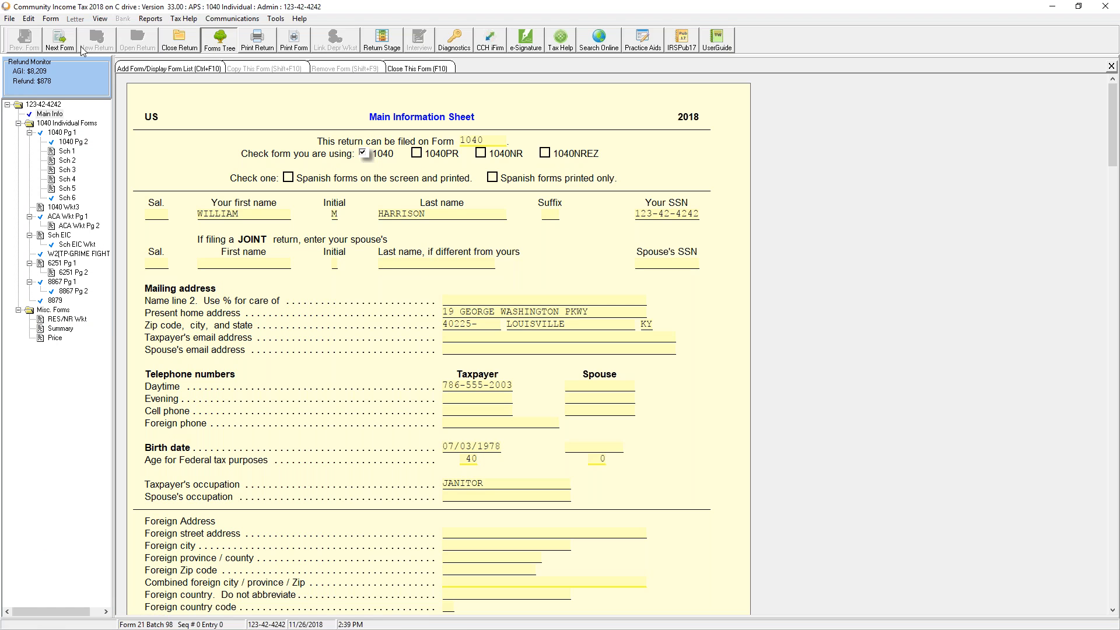
pyautogui.click(156, 69)
pyautogui.write('prep')
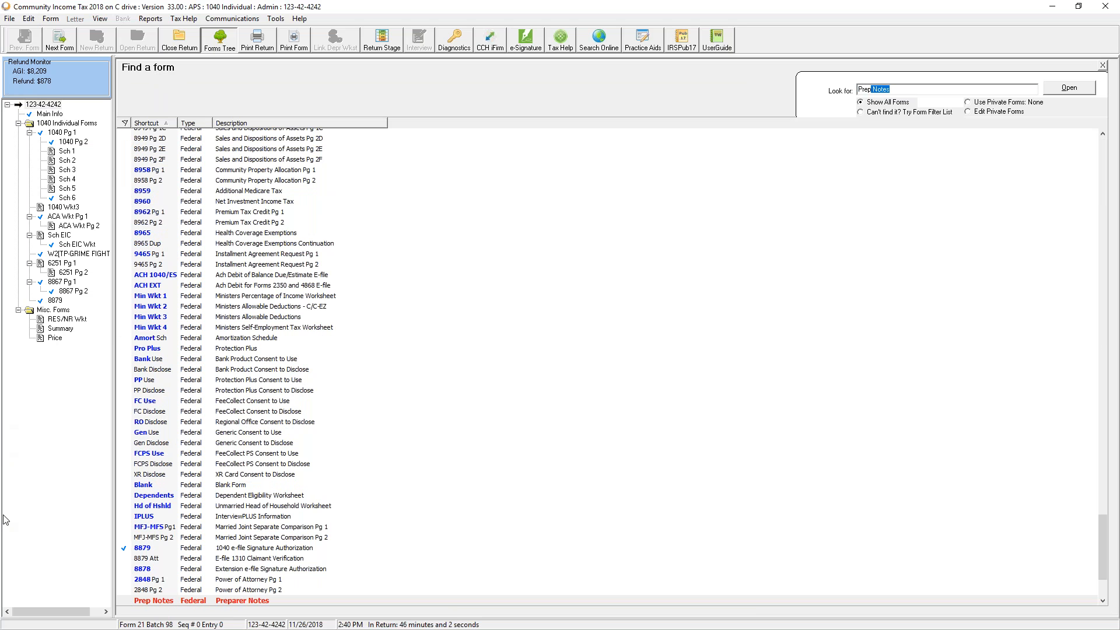
pyautogui.scroll(-4, 220, 586)
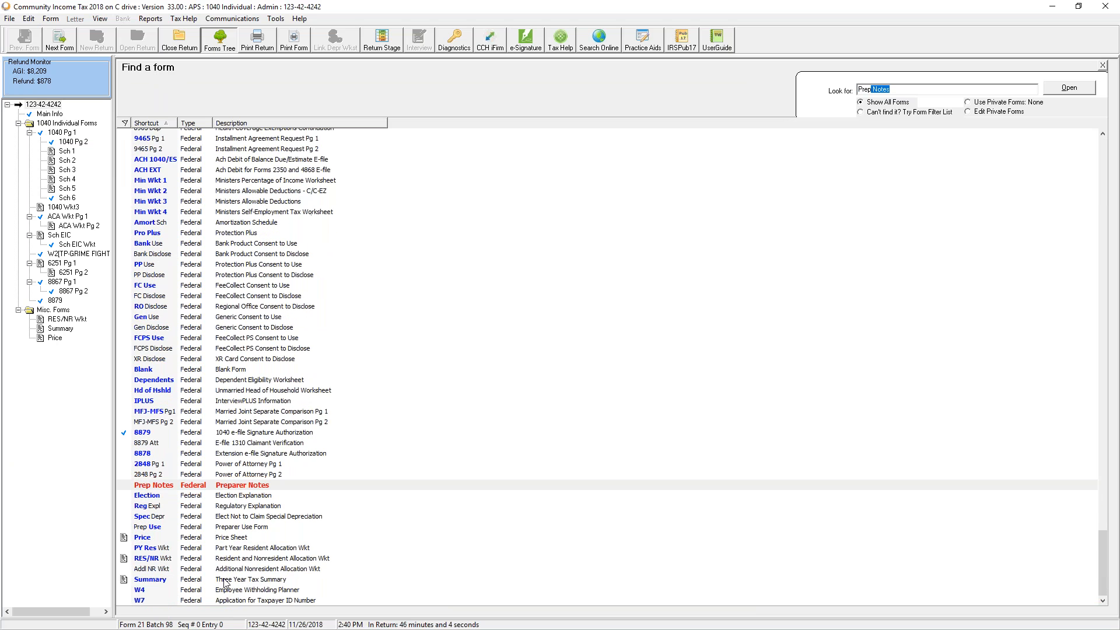
pyautogui.doubleClick(224, 526)
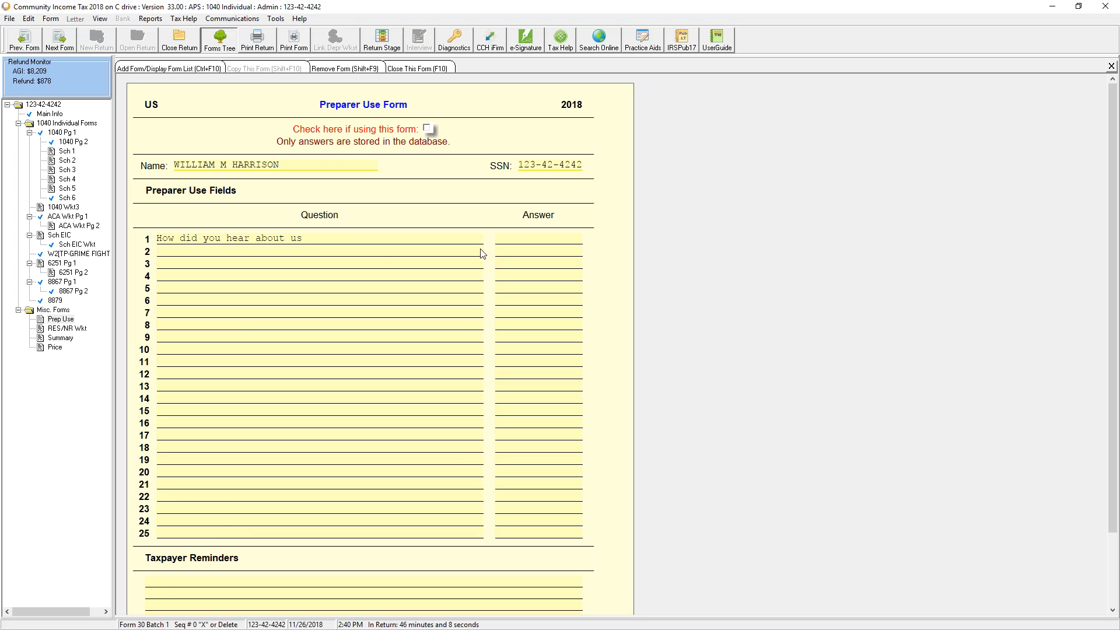
pyautogui.click(559, 245)
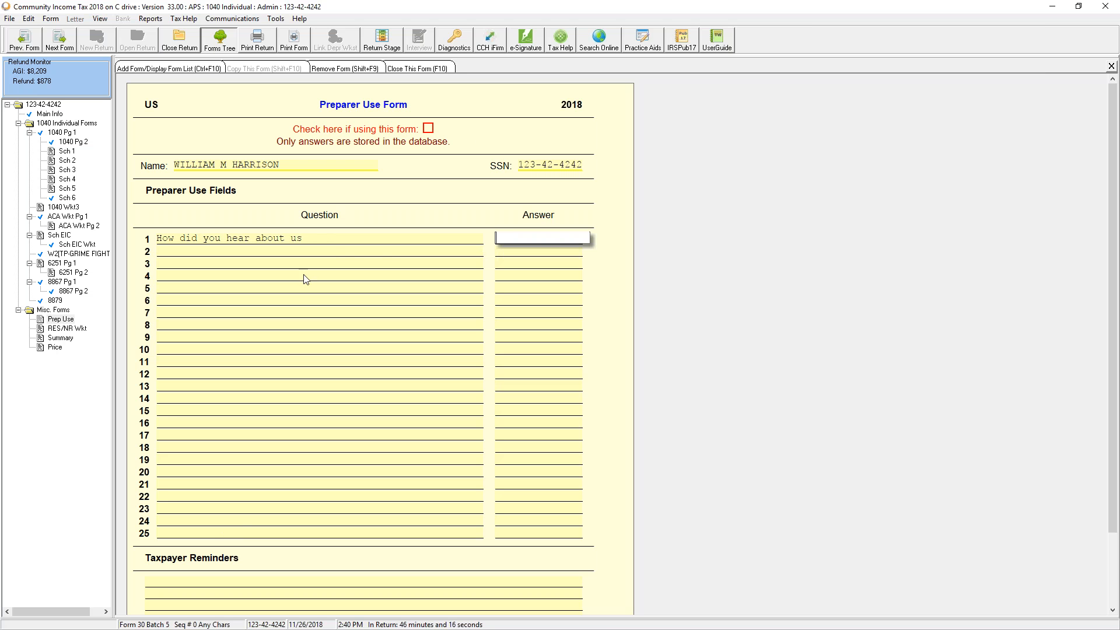
# Close the sample return, then dismiss the 2018 software email in Outlook
pyautogui.click(190, 42)
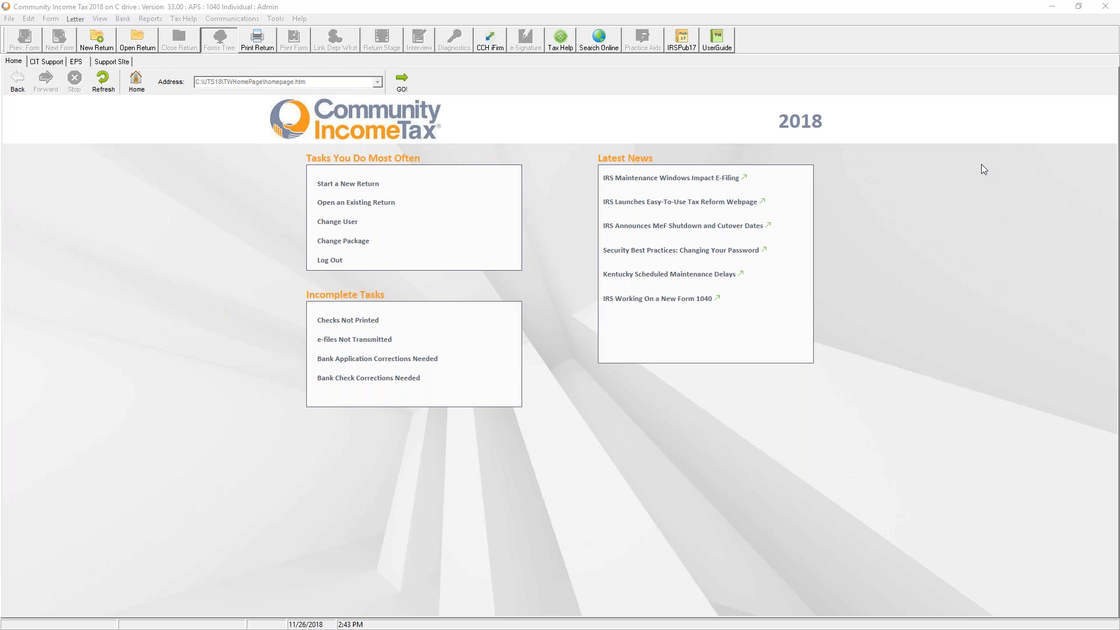
pyautogui.hotkey('alt', 'Tab')
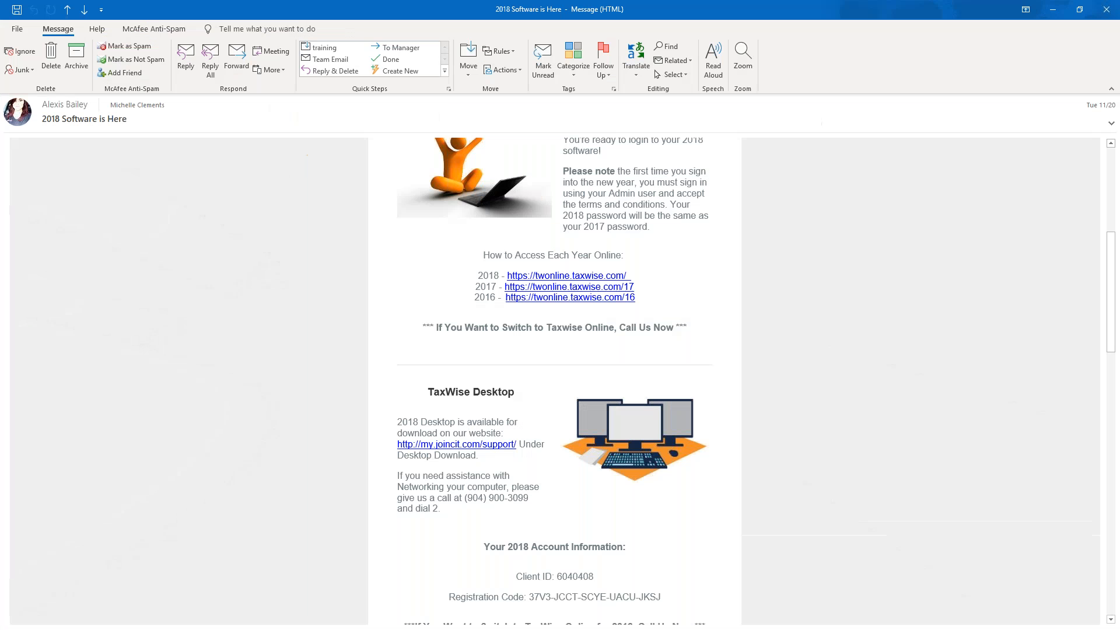
pyautogui.click(1108, 8)
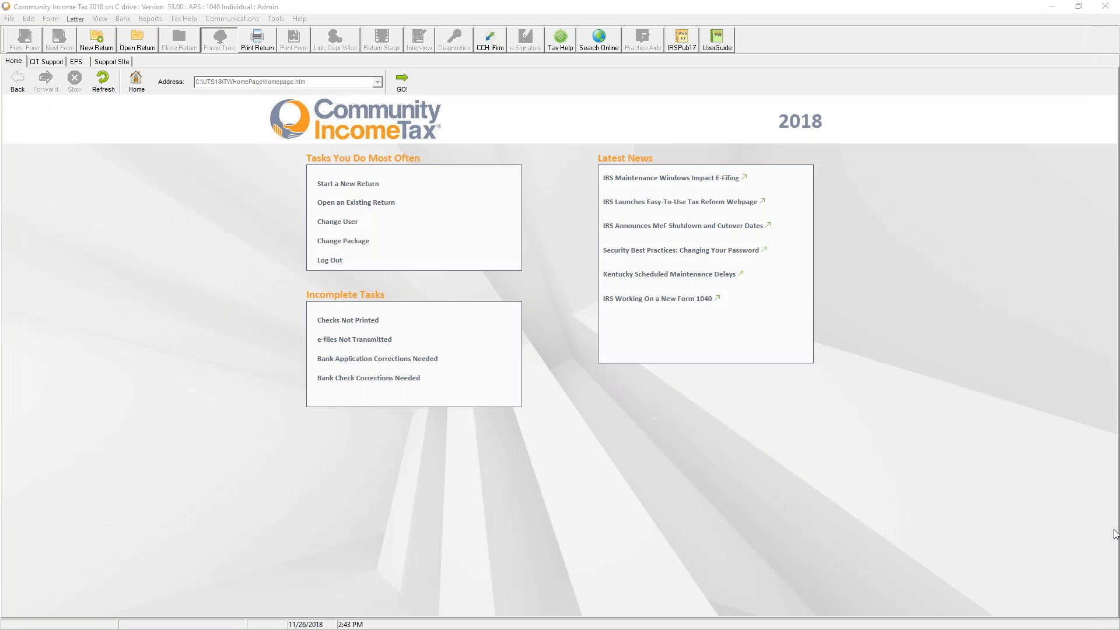